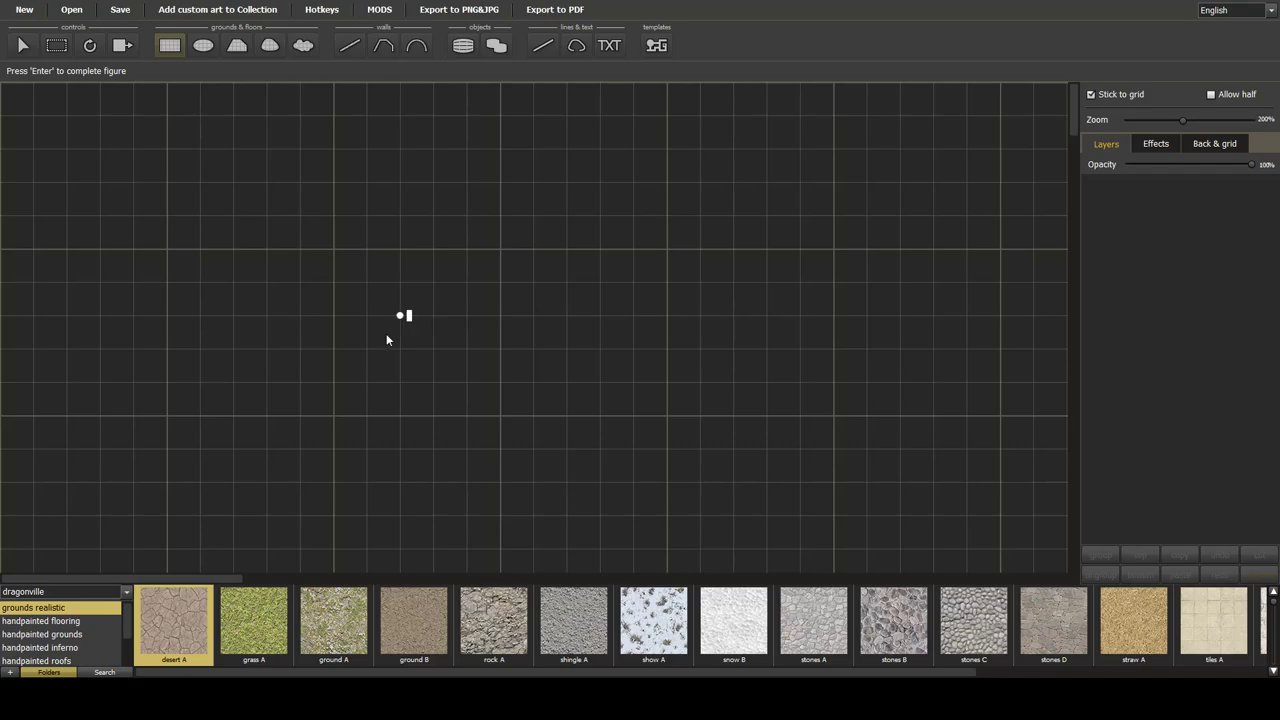
Pick the jagged Polygon ground tool and bring the handpainted grounds textures into view
left_click(237, 47)
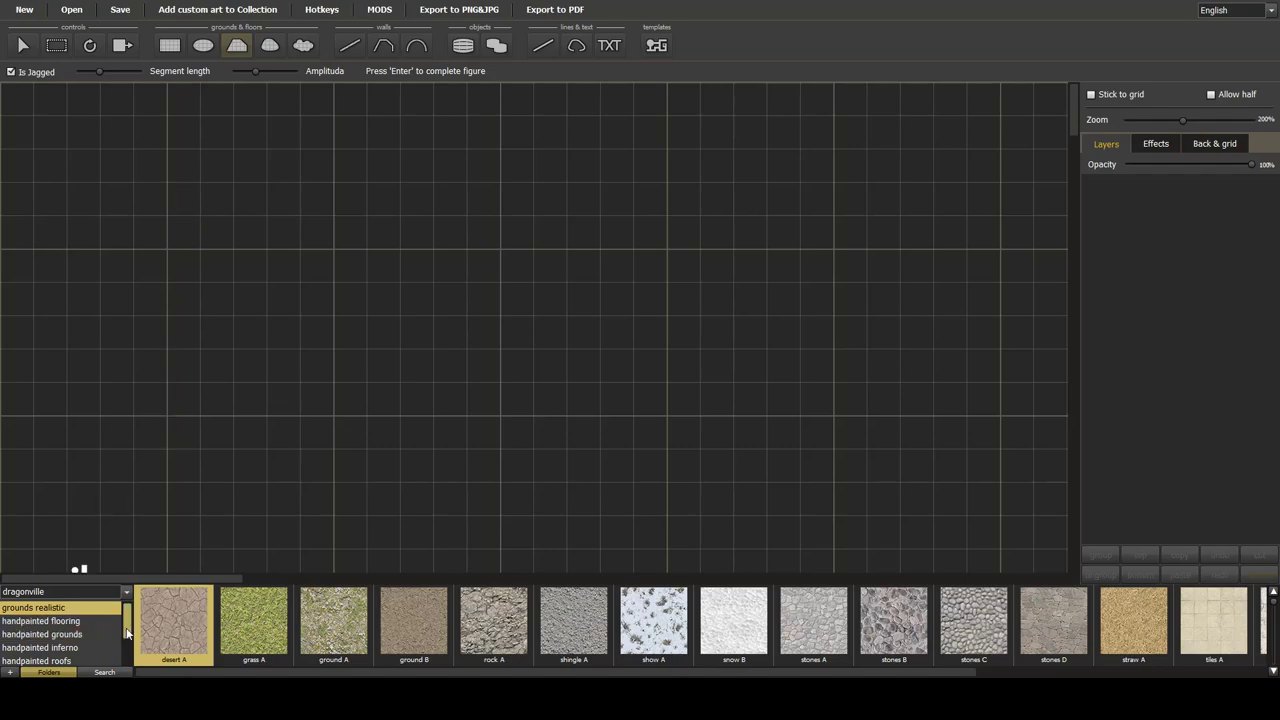
scroll(128, 622, "down", 1)
Draw a large jagged dirt D cave floor shape across the middle of the map
left_click(80, 627)
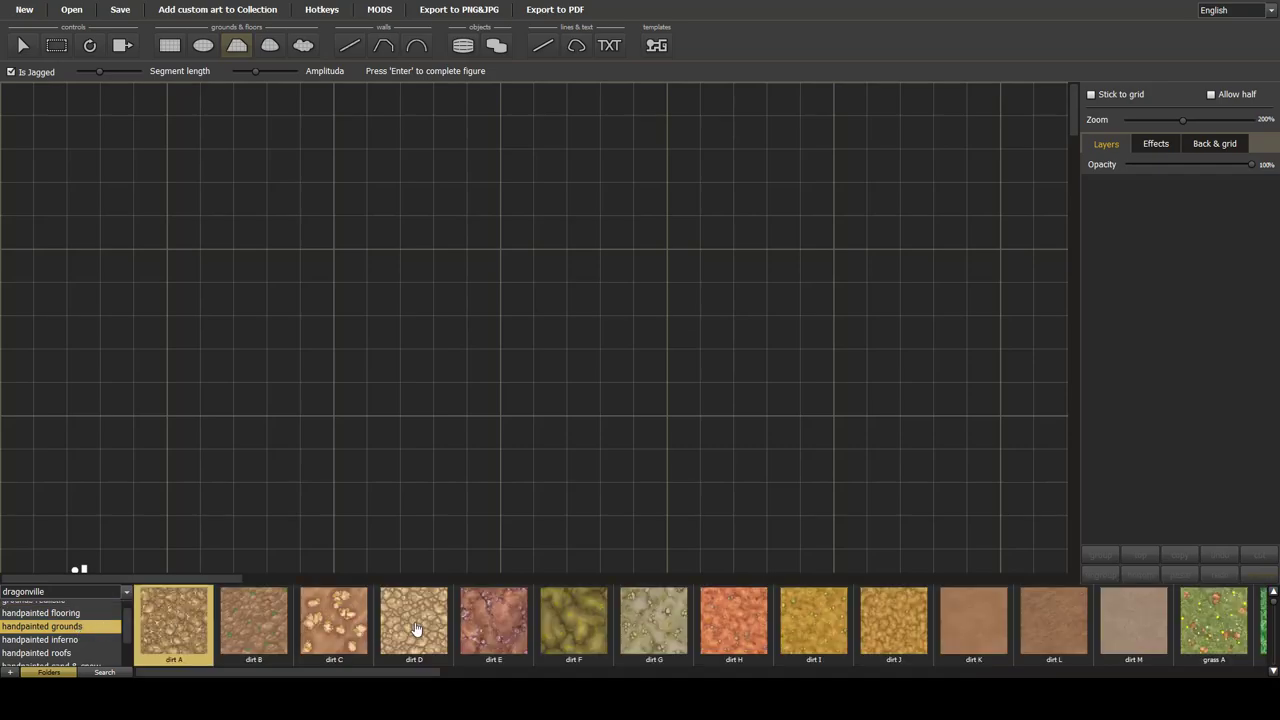
left_click(416, 628)
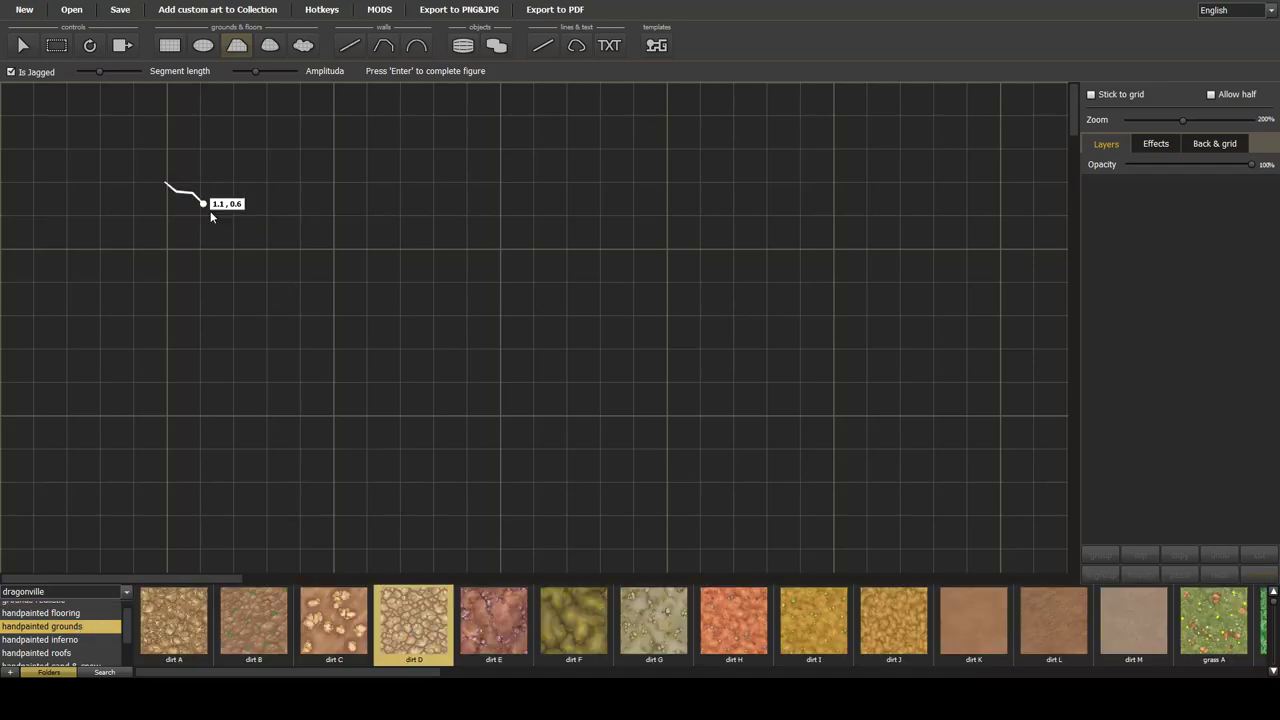
mouse_move(210, 212)
left_mouse_down()
mouse_move(306, 236)
mouse_move(342, 222)
mouse_move(365, 181)
mouse_move(396, 187)
mouse_move(427, 216)
mouse_move(599, 175)
mouse_move(697, 169)
mouse_move(744, 226)
mouse_move(922, 275)
mouse_move(960, 309)
mouse_move(1004, 382)
mouse_move(1001, 402)
mouse_move(906, 421)
mouse_move(849, 391)
mouse_move(839, 446)
mouse_move(906, 486)
mouse_move(850, 518)
mouse_move(783, 531)
mouse_move(672, 539)
mouse_move(623, 452)
mouse_move(467, 478)
mouse_move(364, 530)
mouse_move(265, 542)
mouse_move(230, 531)
mouse_move(230, 505)
mouse_move(337, 480)
mouse_move(336, 415)
mouse_move(125, 446)
mouse_move(44, 359)
mouse_move(39, 312)
mouse_move(167, 347)
mouse_move(182, 332)
mouse_move(167, 280)
mouse_move(117, 231)
left_mouse_up()
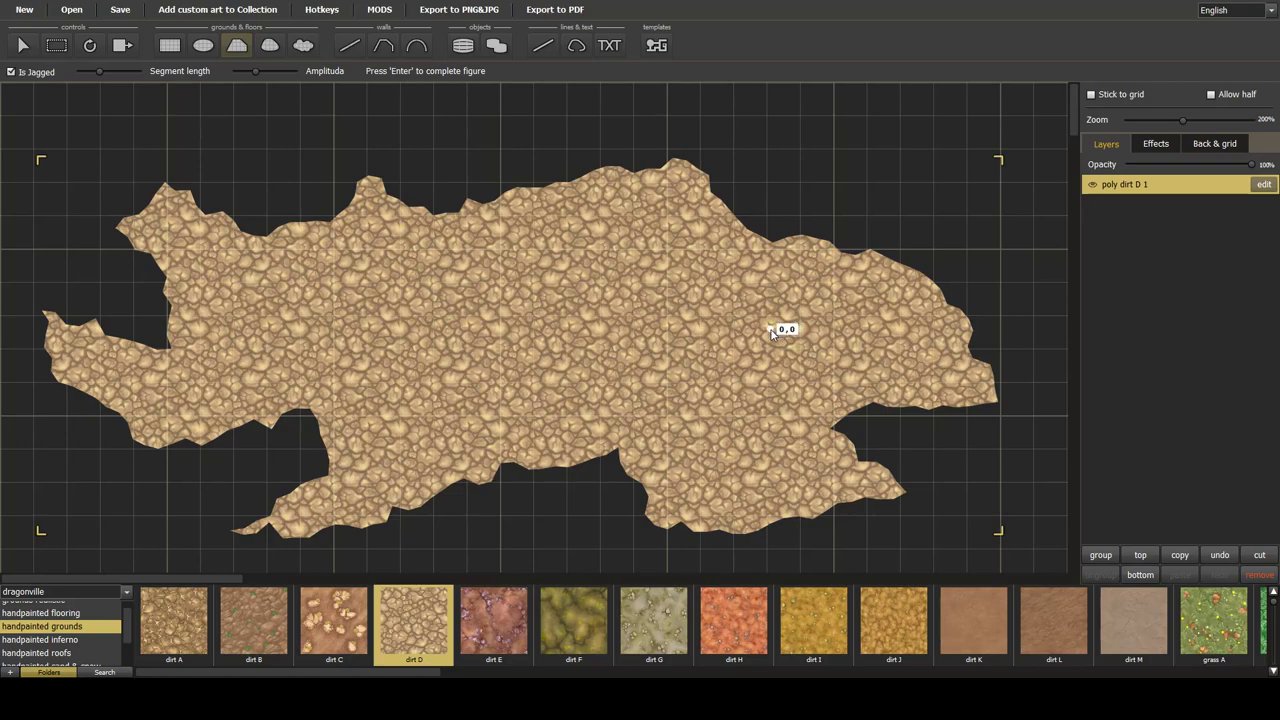
Fill the whole map with a grid-snapped dirt L rectangle
left_click(1064, 638)
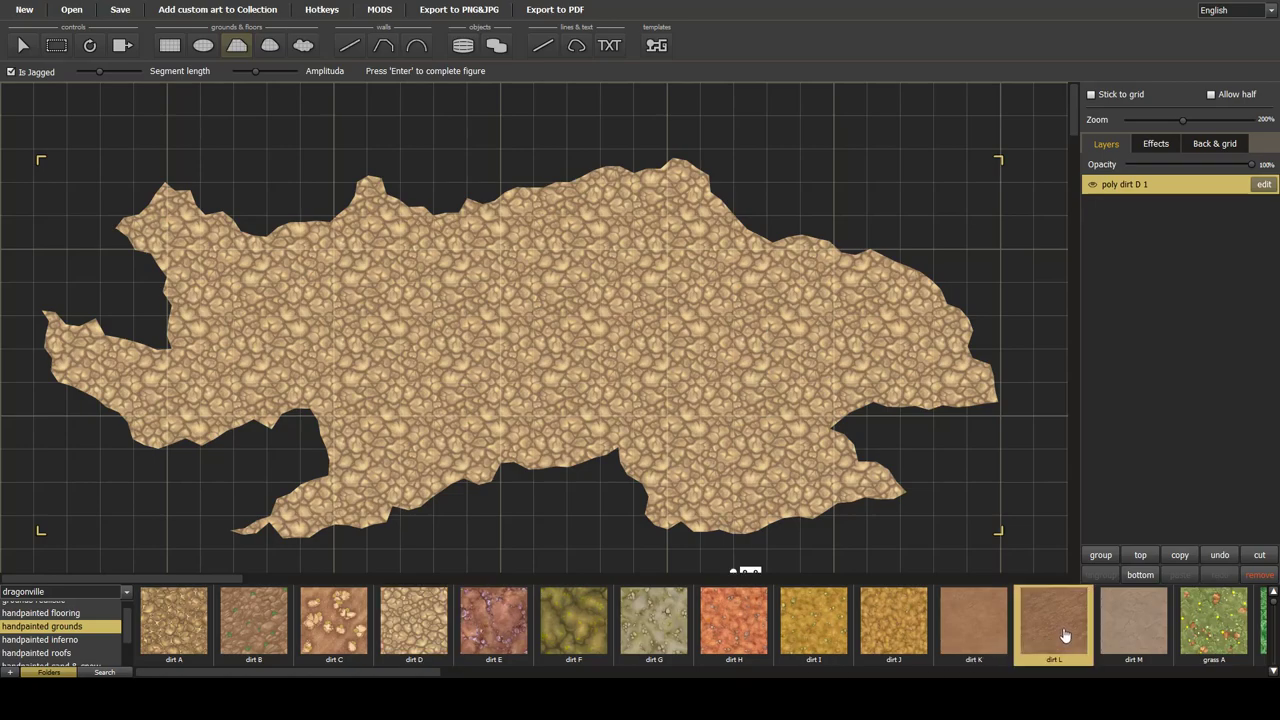
left_click(1091, 95)
left_click(169, 45)
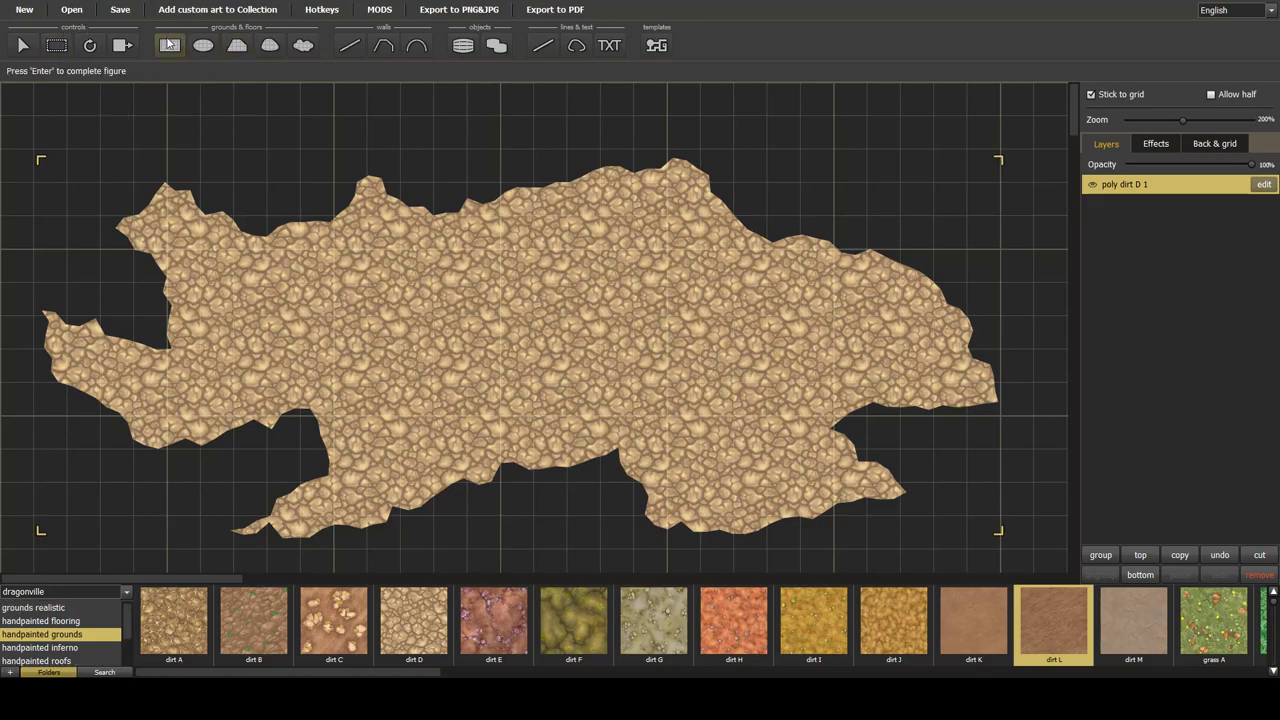
left_click_drag(3, 90, 1052, 573)
Delete the extra dirt L layers, redraw the full-map fill and move it below poly dirt D 1
left_click(1050, 570)
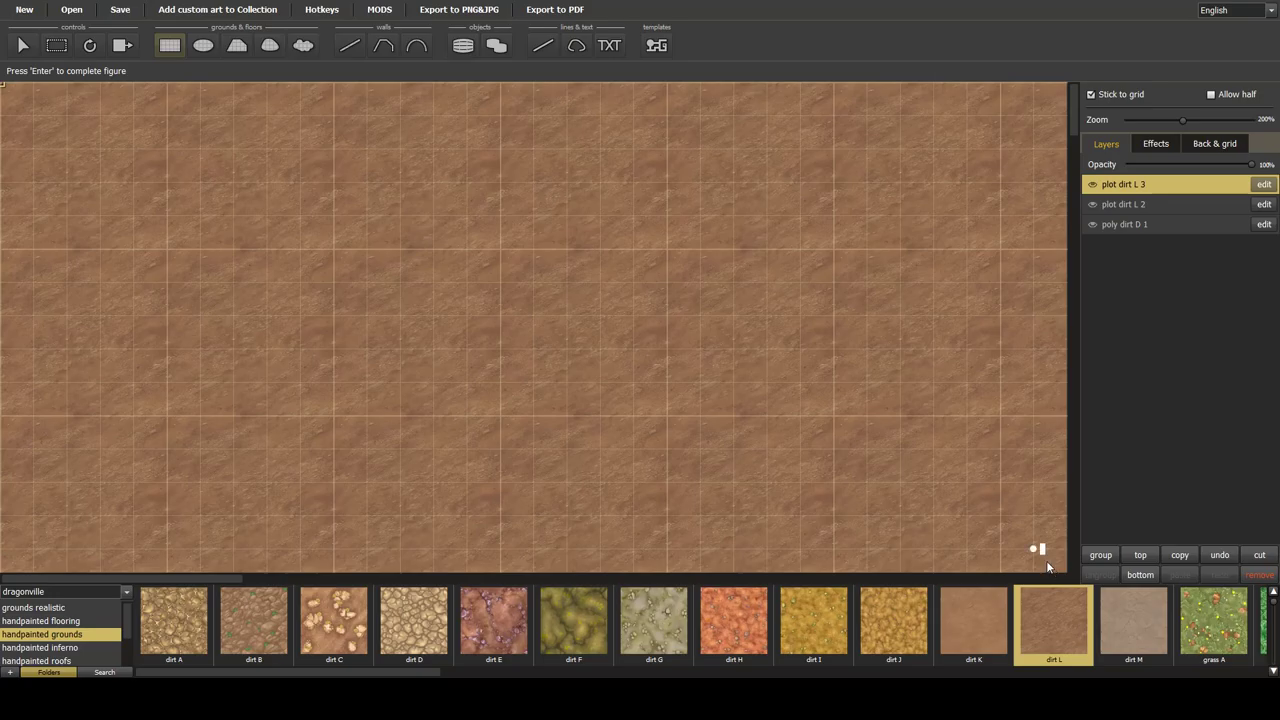
left_click(1125, 201)
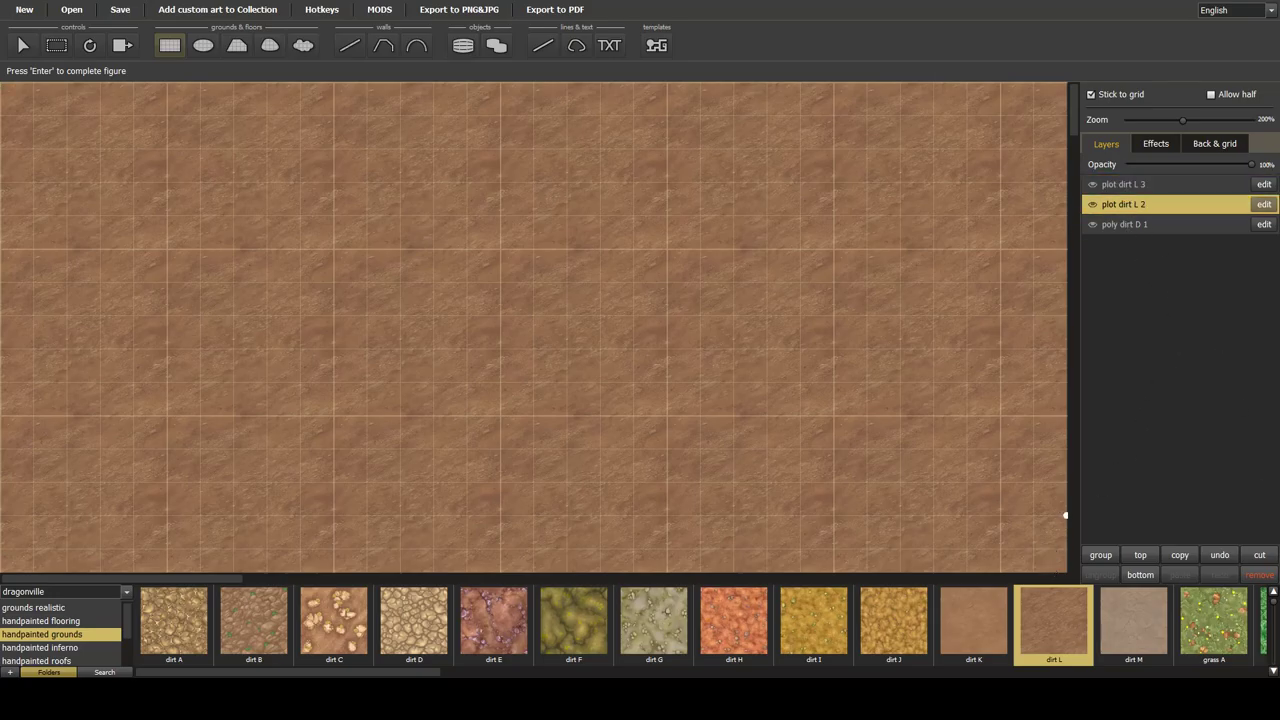
left_click(1259, 575)
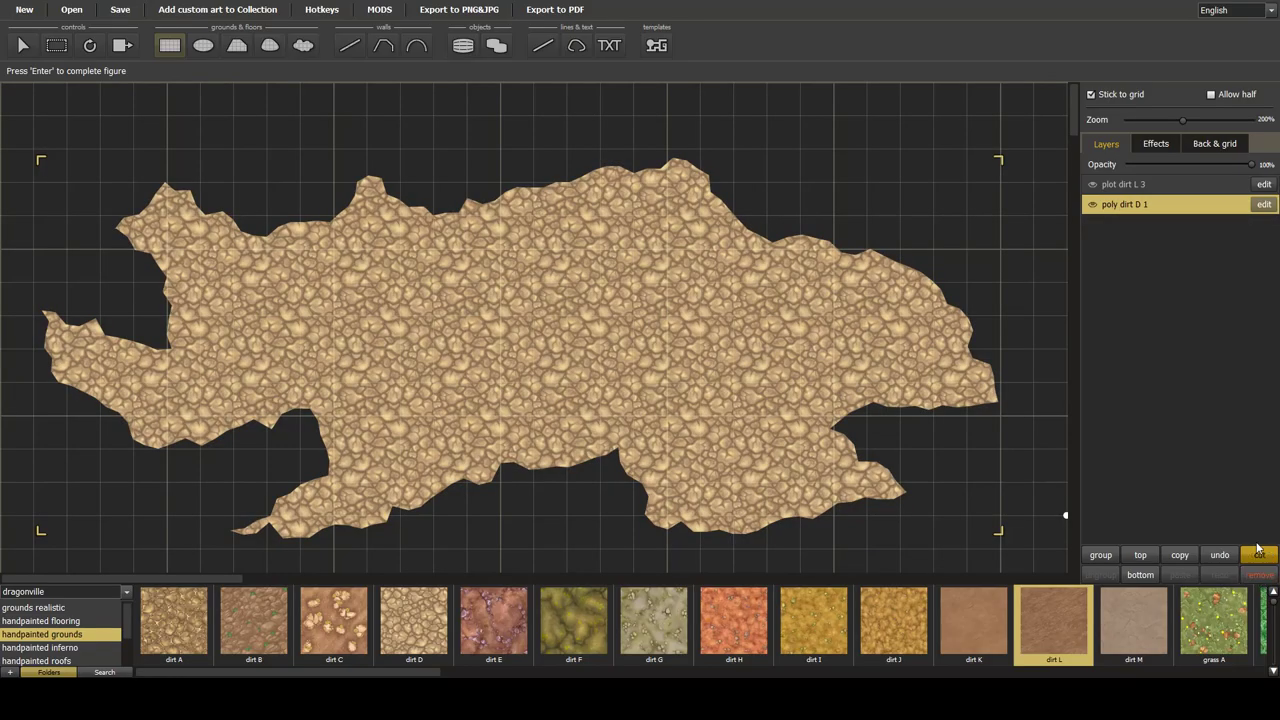
left_click(1140, 187)
left_click(1259, 575)
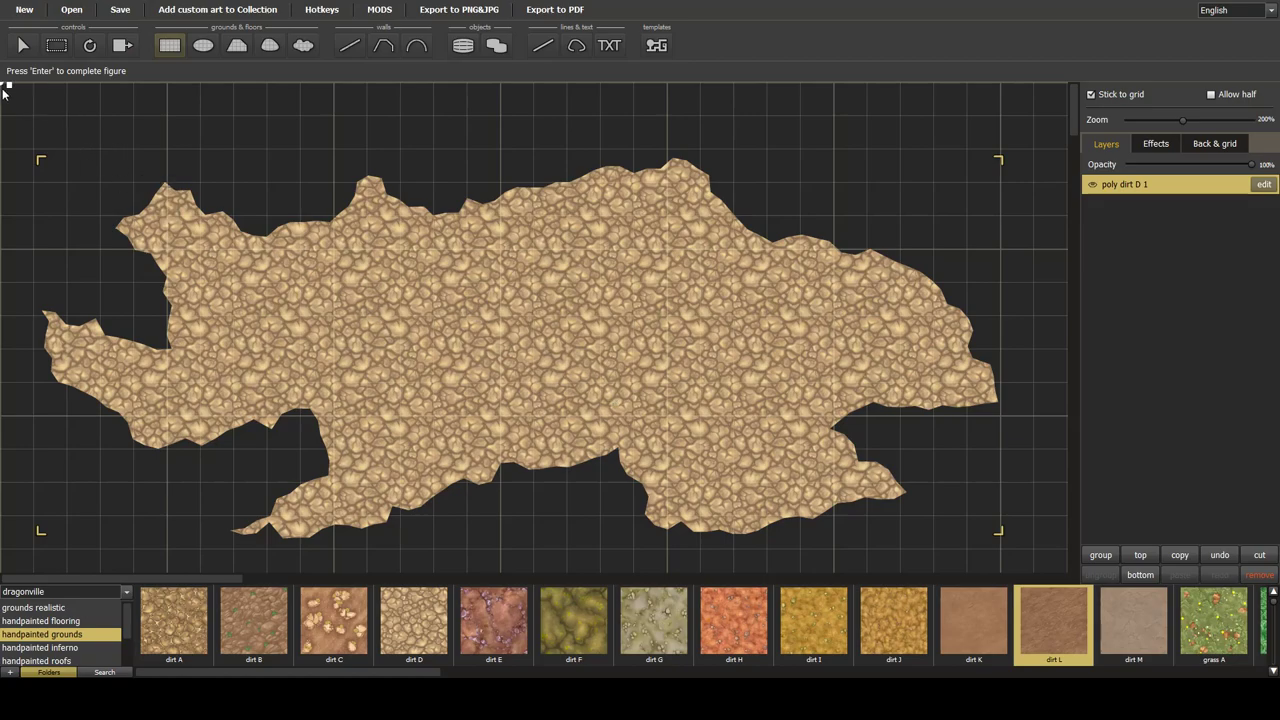
left_click_drag(5, 88, 1067, 568)
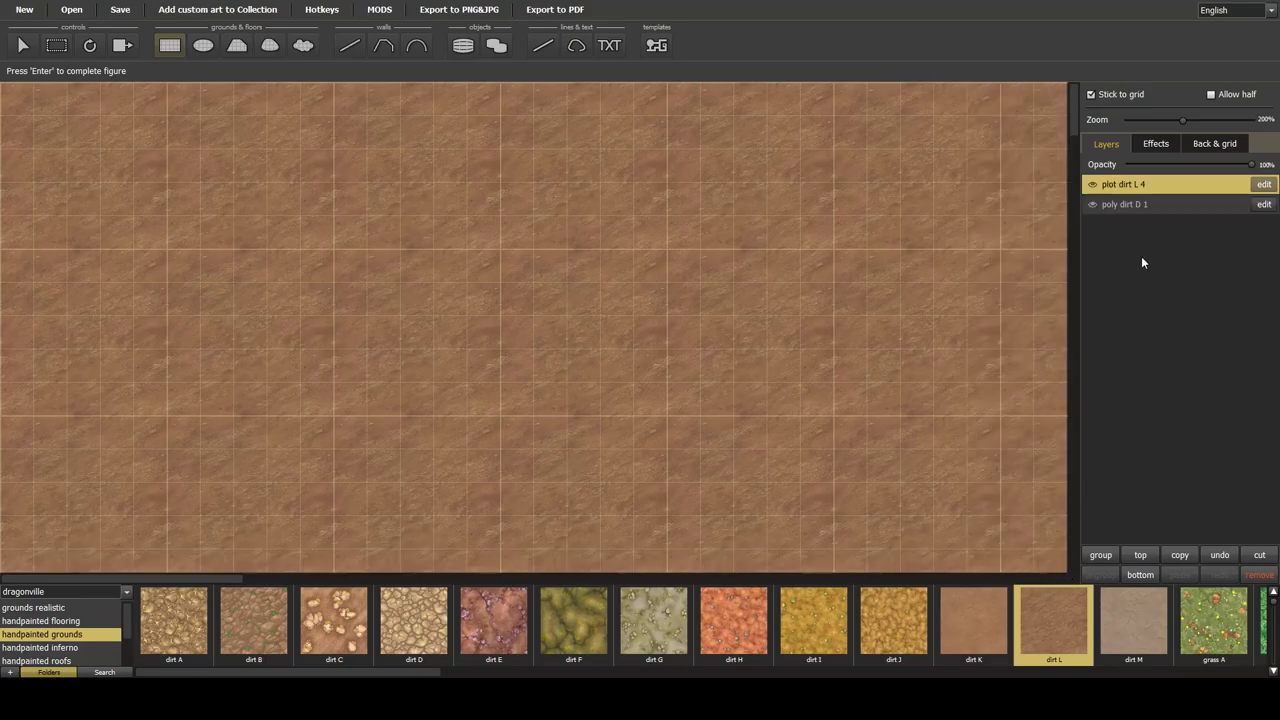
left_click_drag(1116, 190, 1090, 329)
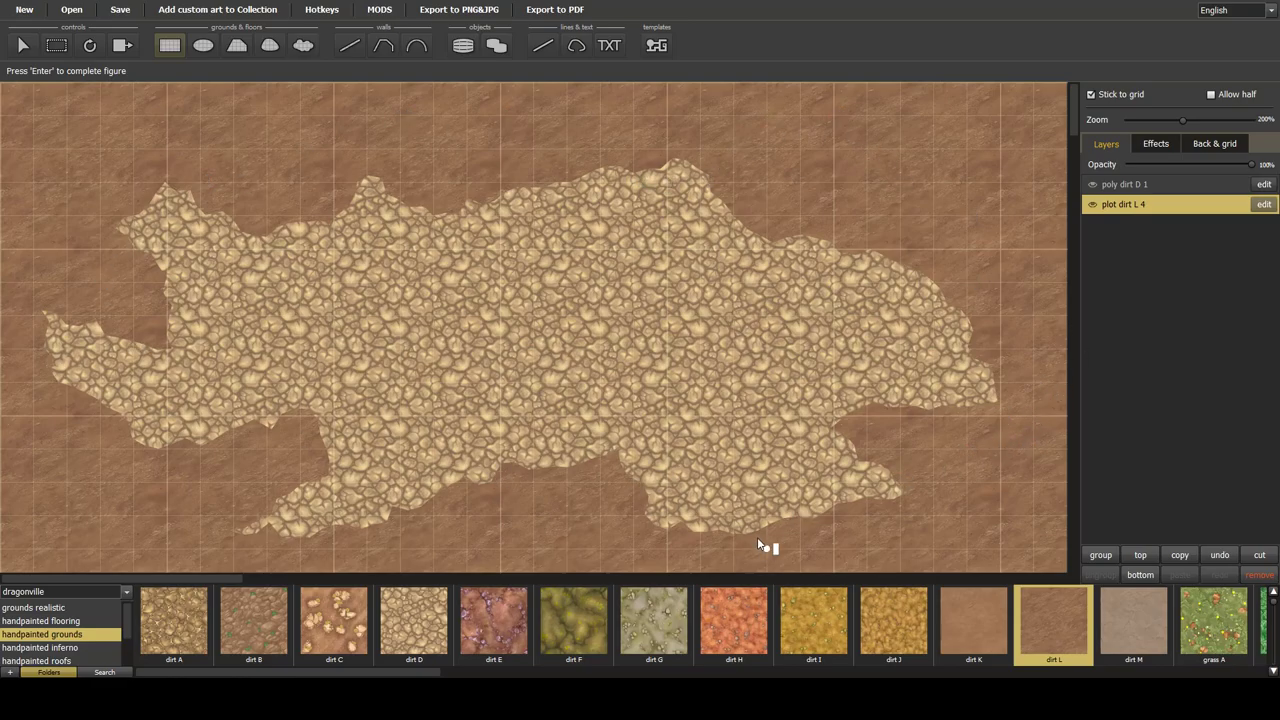
Edit the cave floor outline, pulling down top-edge points and flattening the tall top spike
left_click(1204, 184)
left_click(1264, 184)
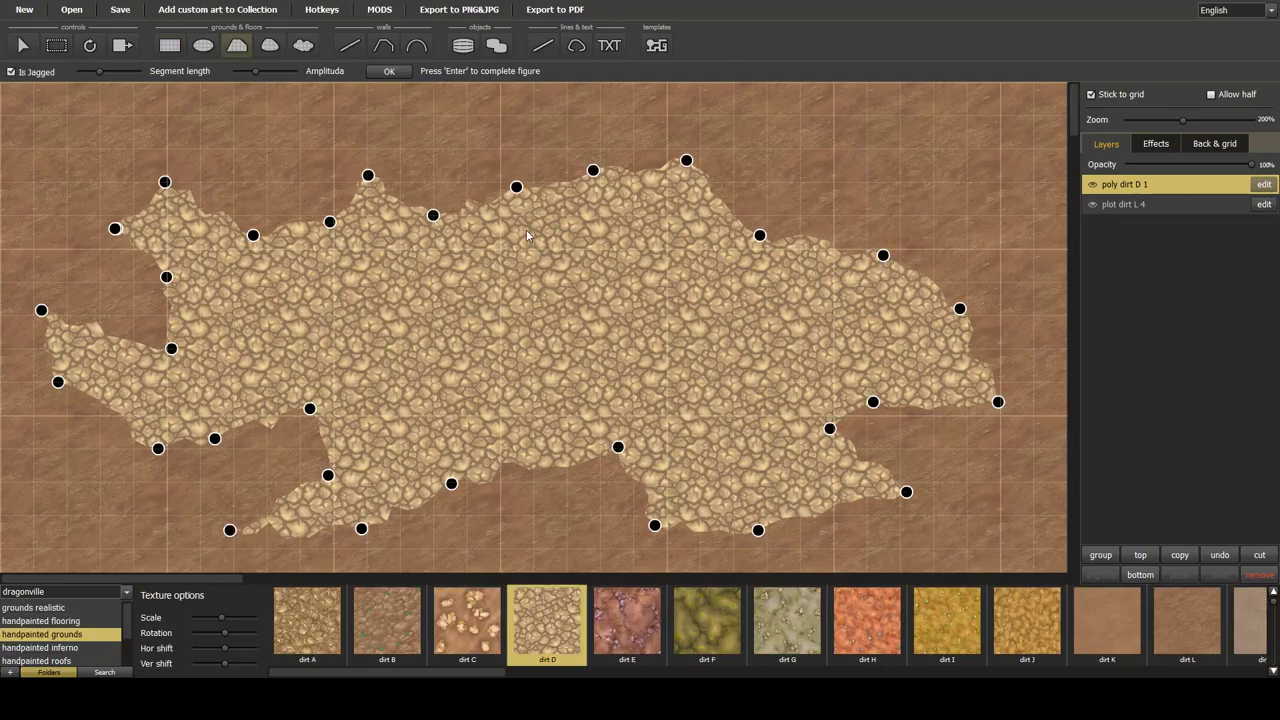
left_click_drag(518, 197, 570, 291)
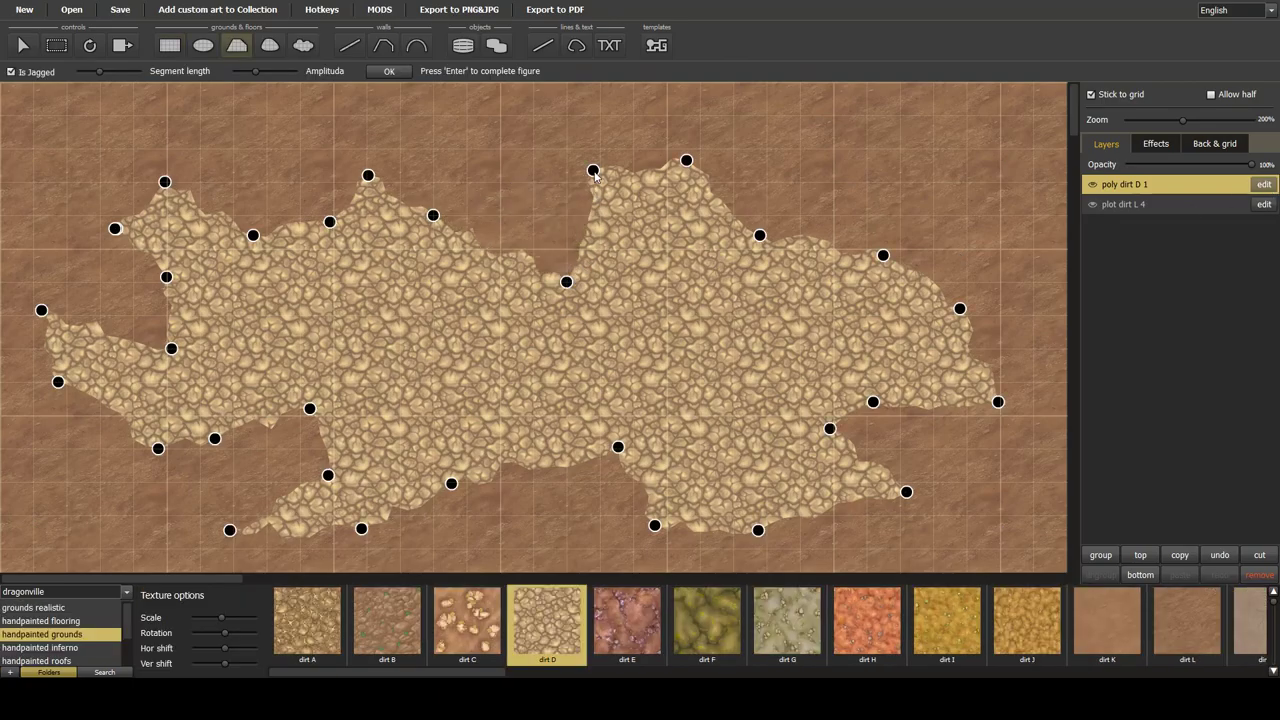
left_click_drag(595, 180, 672, 255)
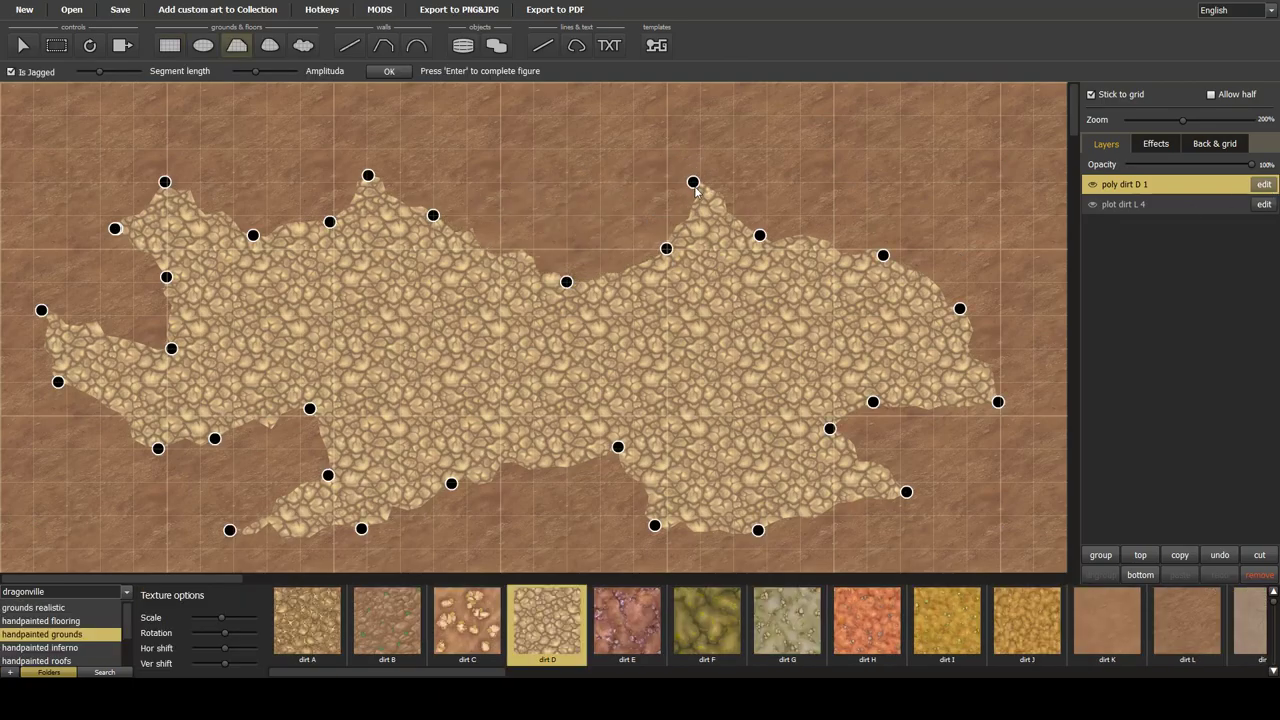
left_click_drag(689, 167, 835, 184)
left_click_drag(885, 258, 903, 218)
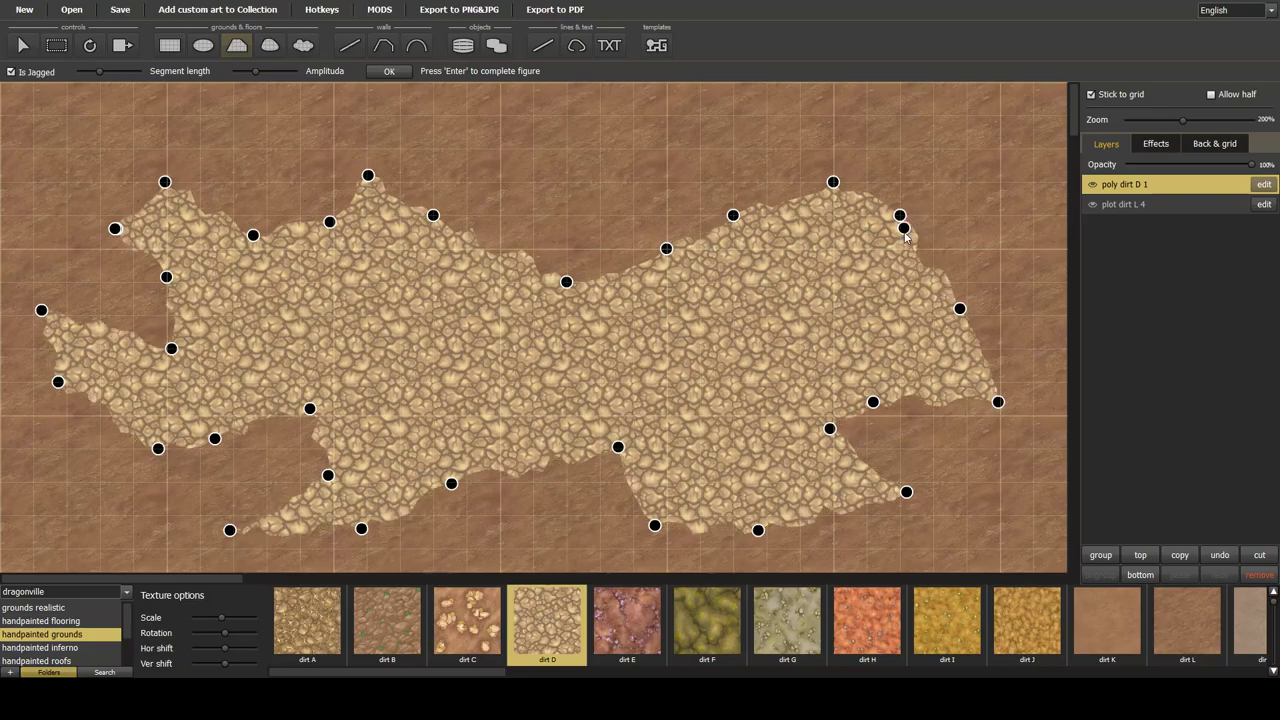
mouse_move(904, 226)
left_mouse_down()
mouse_move(905, 262)
mouse_move(866, 216)
mouse_move(900, 249)
left_mouse_up()
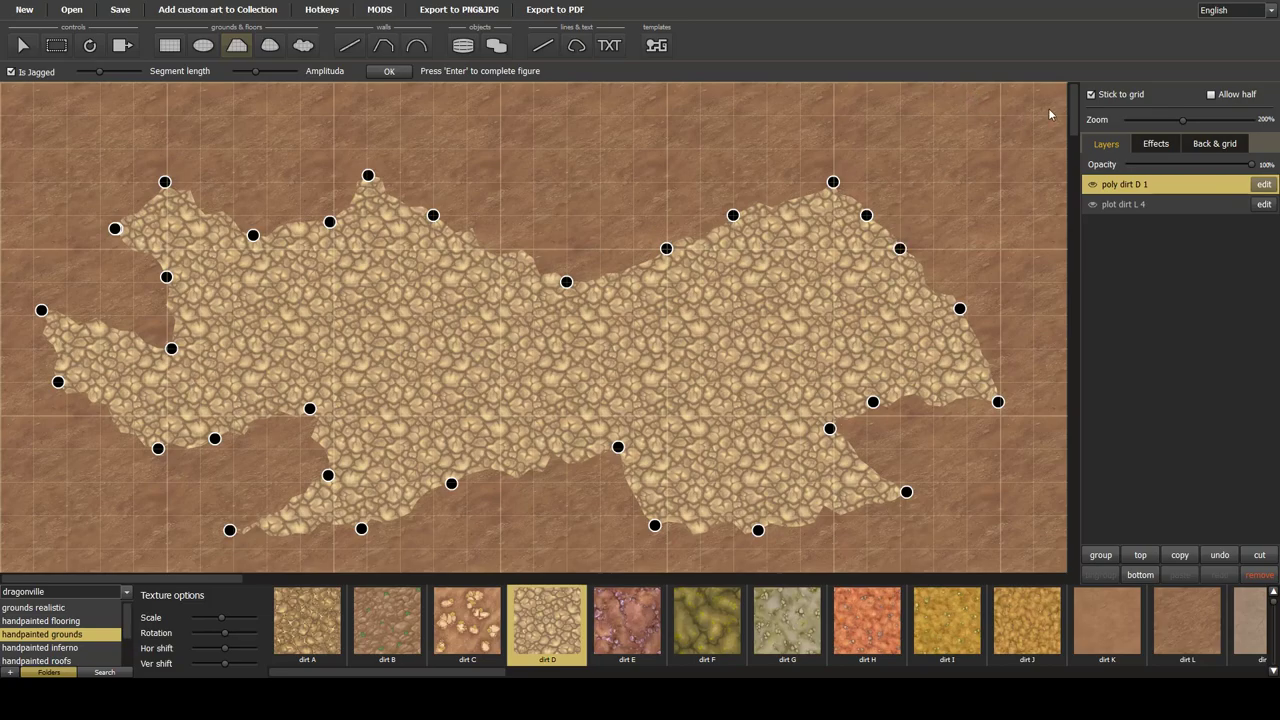
With grid snapping off, refine the top-right corner, upper-left point and lower-edge points
left_click(1091, 95)
left_click_drag(900, 249, 891, 268)
left_click_drag(866, 215, 854, 240)
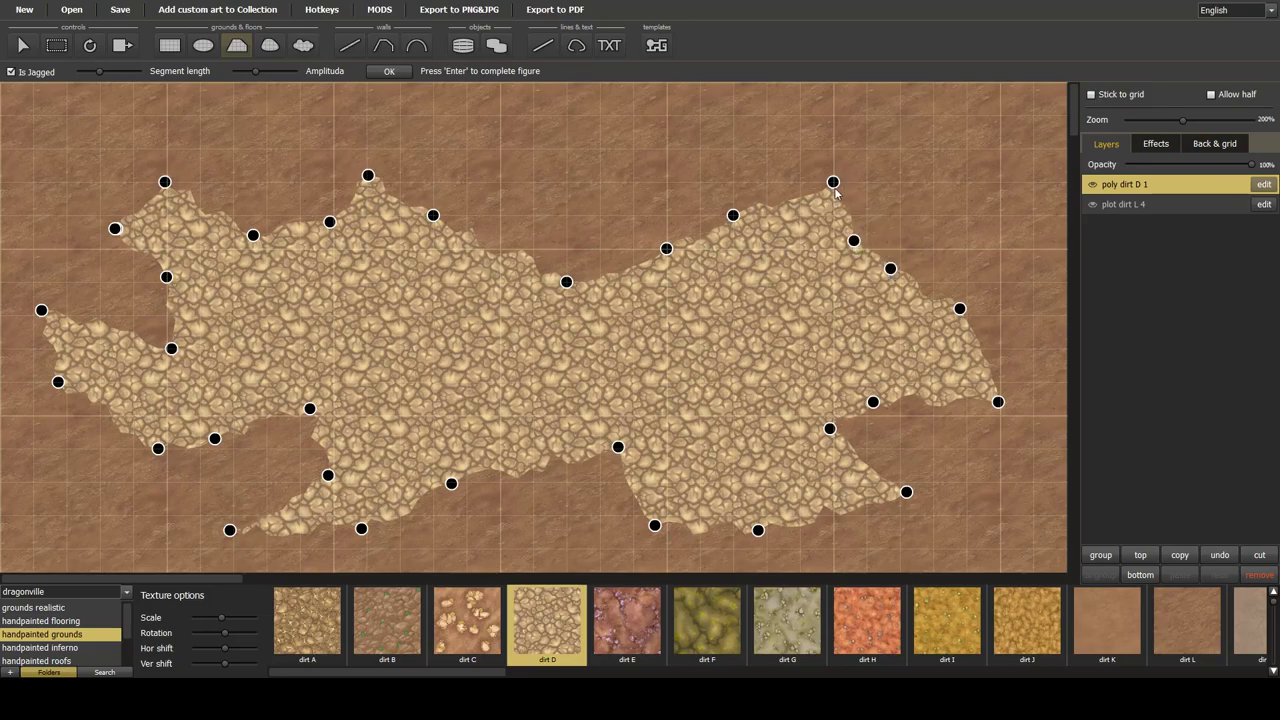
left_click_drag(832, 182, 856, 155)
left_click_drag(733, 215, 746, 186)
left_click_drag(855, 161, 820, 169)
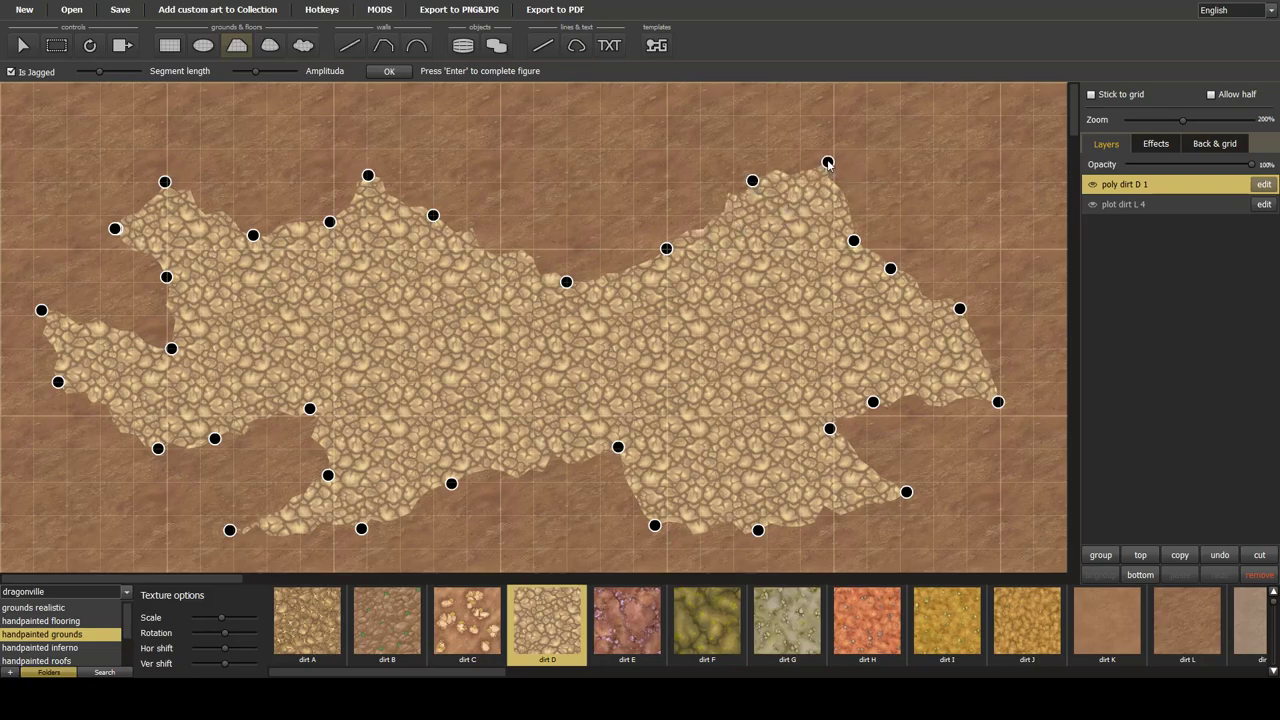
left_click_drag(855, 241, 856, 209)
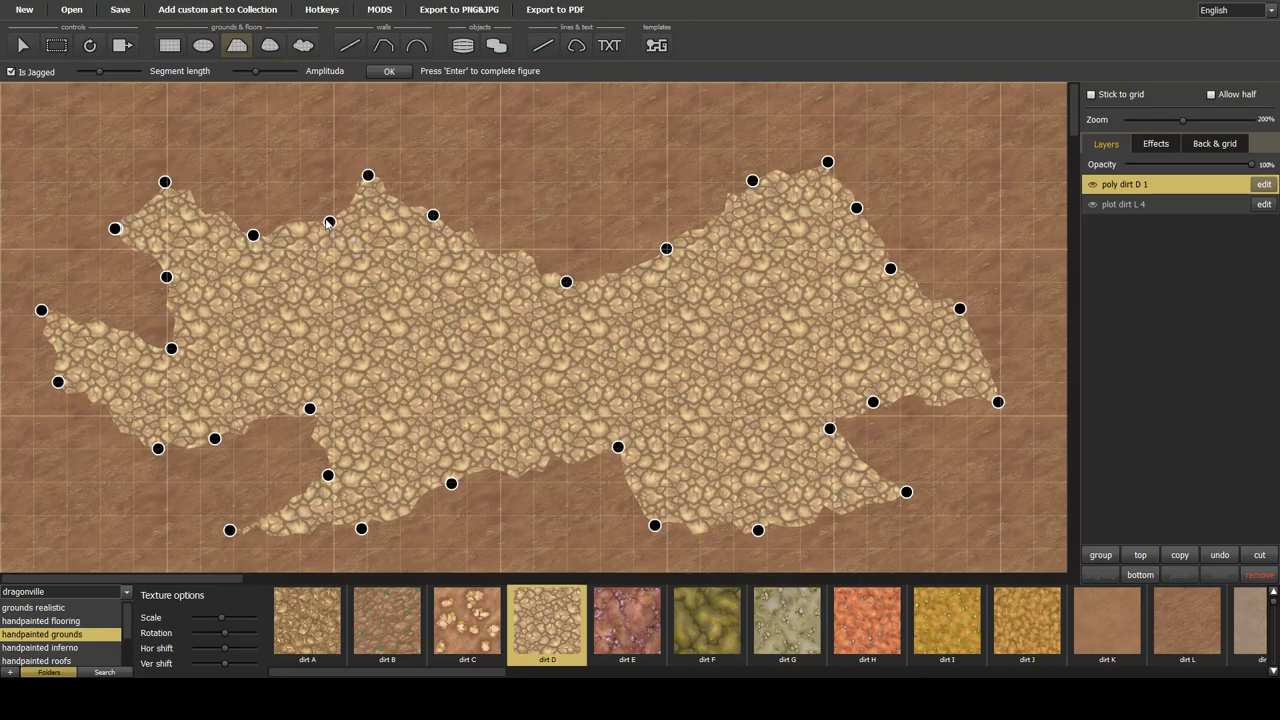
left_click_drag(331, 224, 313, 204)
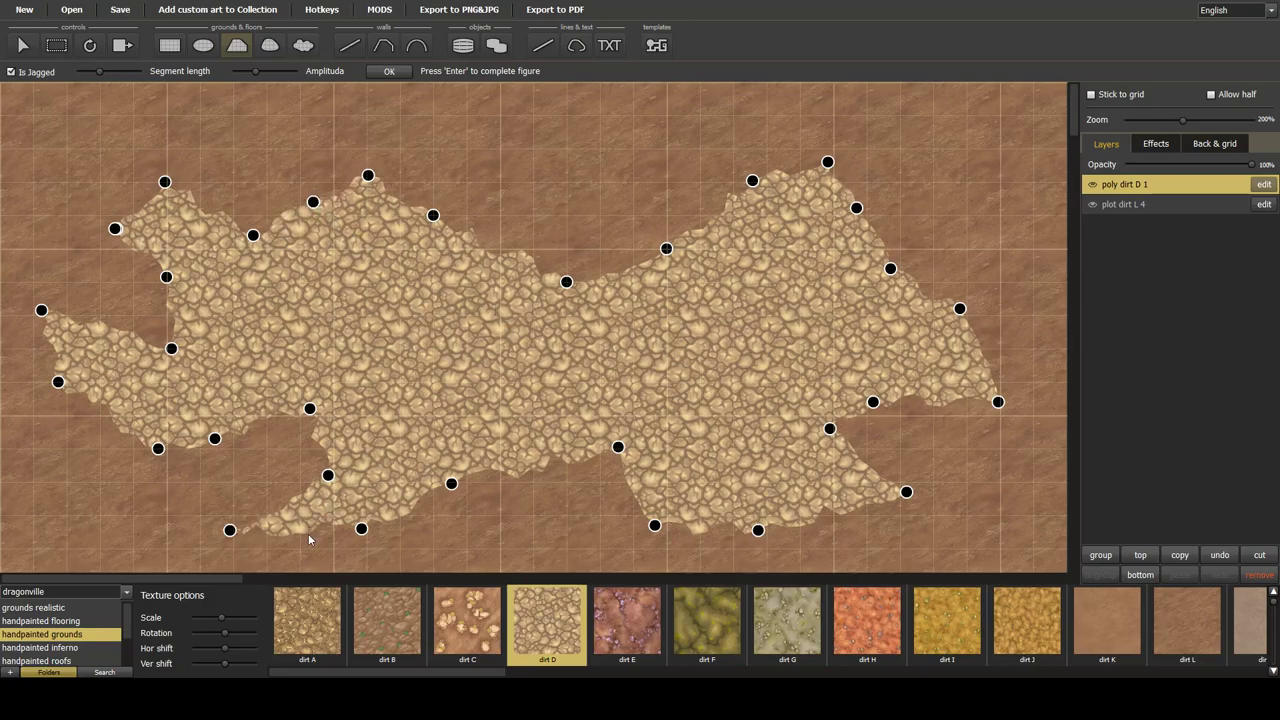
left_click_drag(362, 528, 355, 536)
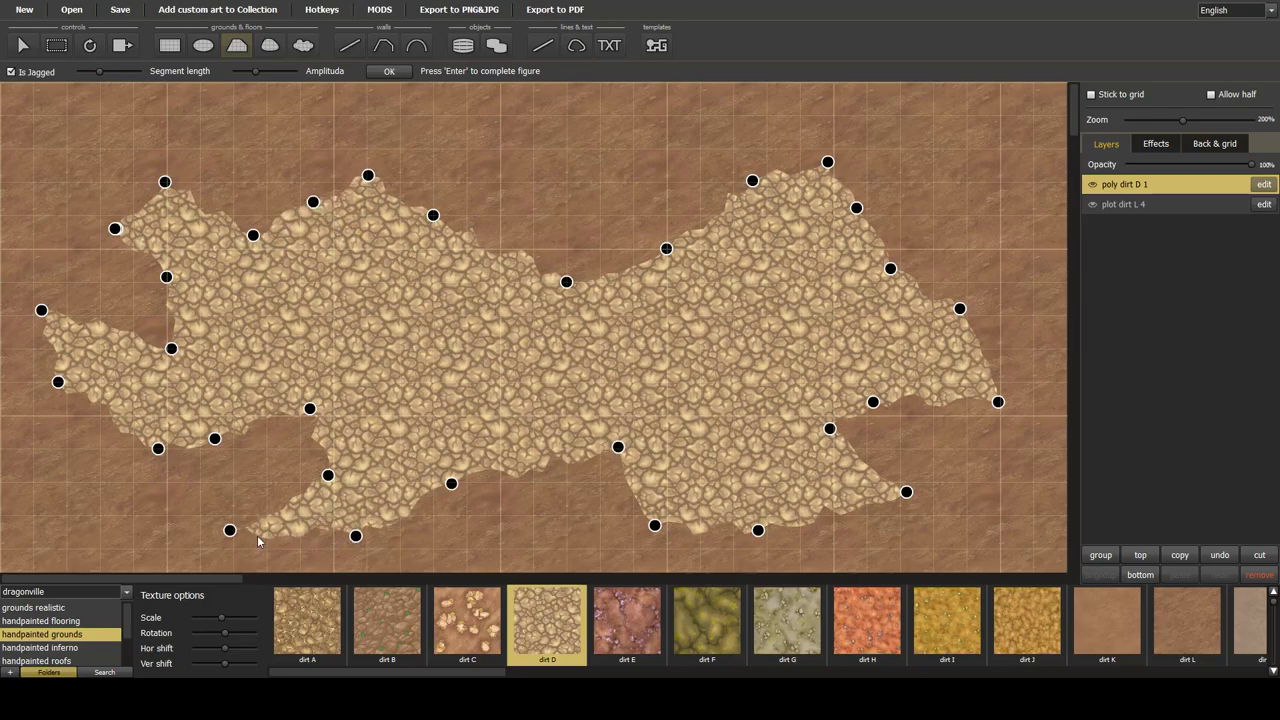
left_click_drag(230, 530, 262, 520)
left_click_drag(328, 476, 313, 473)
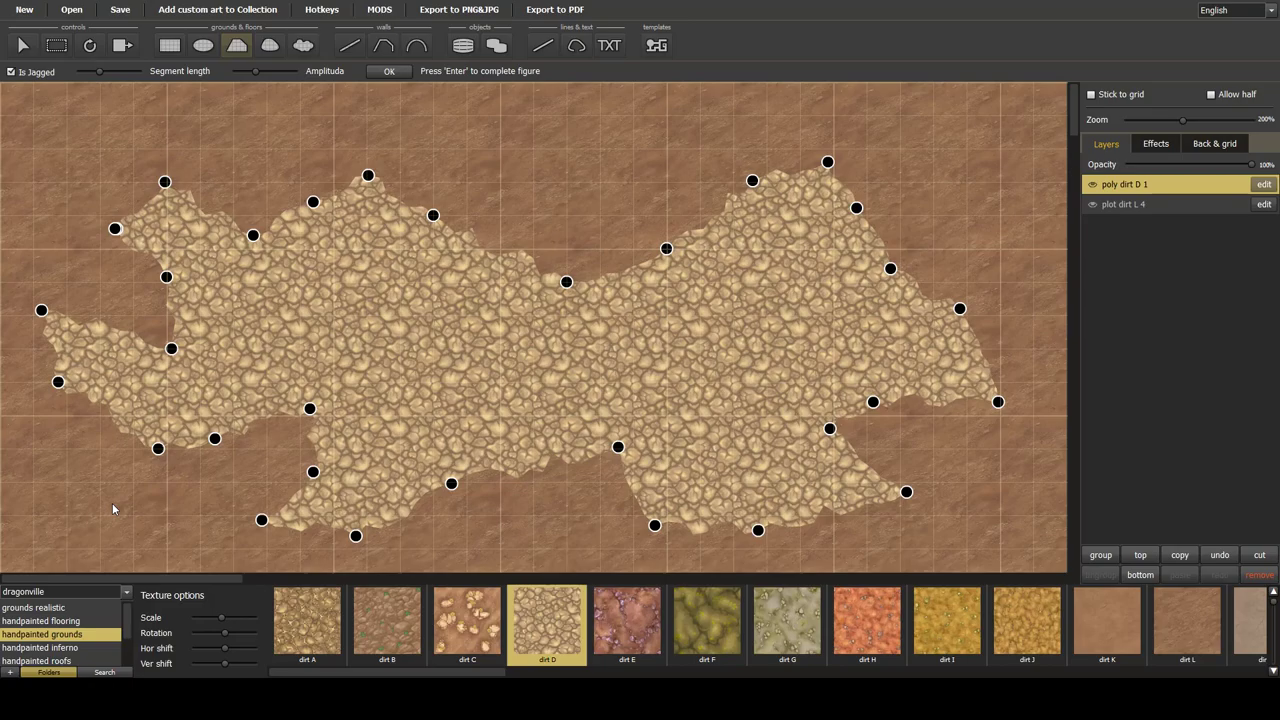
Complete the reshaped cave floor and add a stone wall around poly dirt D 1
left_click(390, 71)
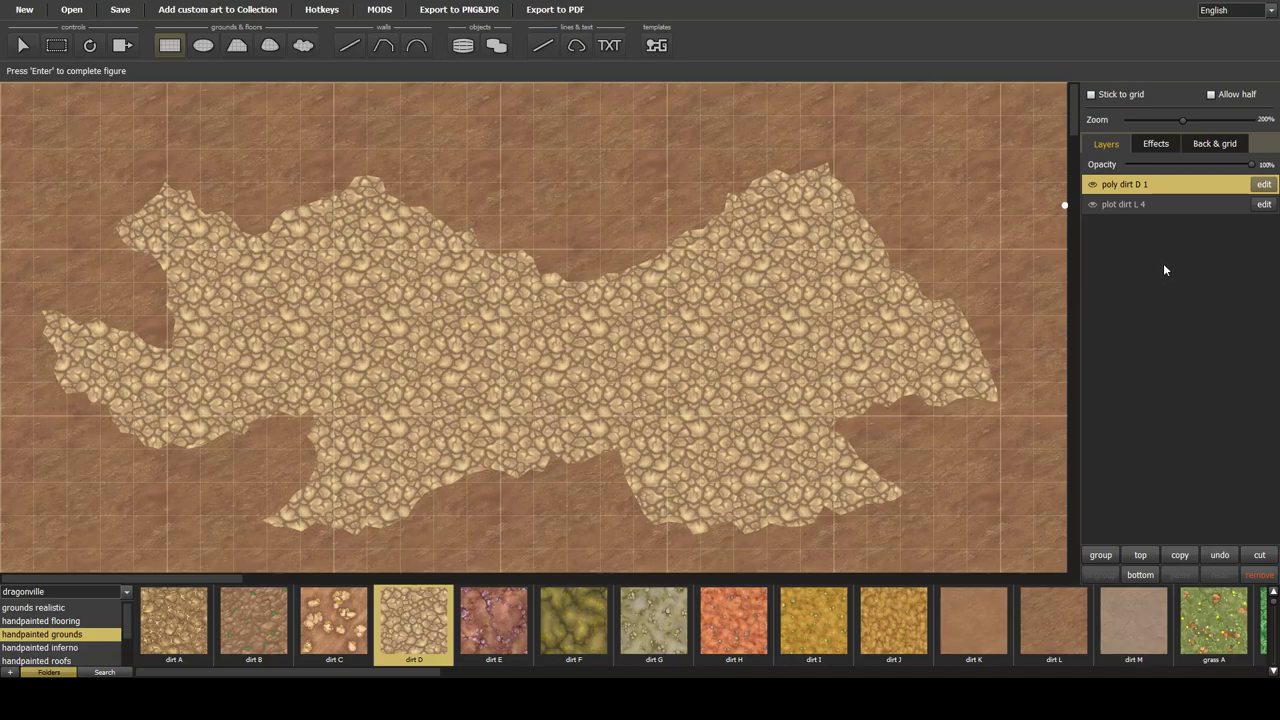
left_click(1170, 182)
left_click(1137, 199)
left_click(1134, 190)
key("Return")
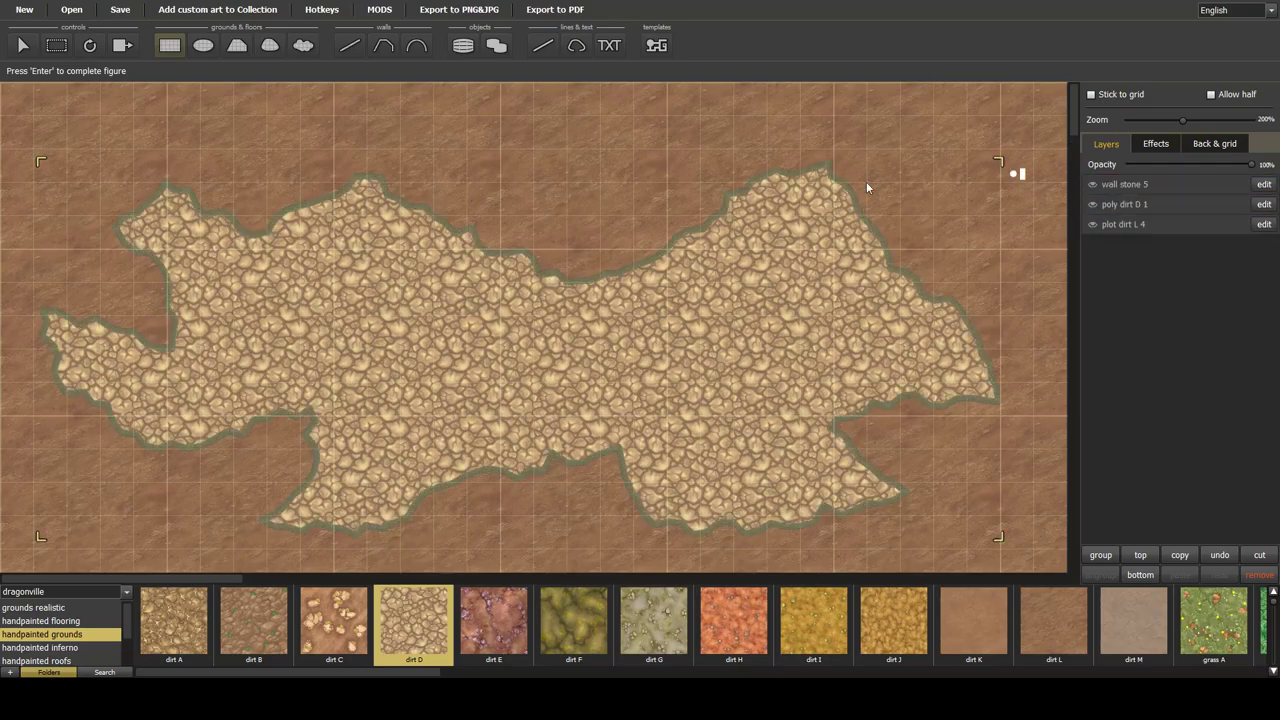
Retexture the cave wall with light rock from the fantasy_fortress folder
left_click(124, 592)
left_click(65, 567)
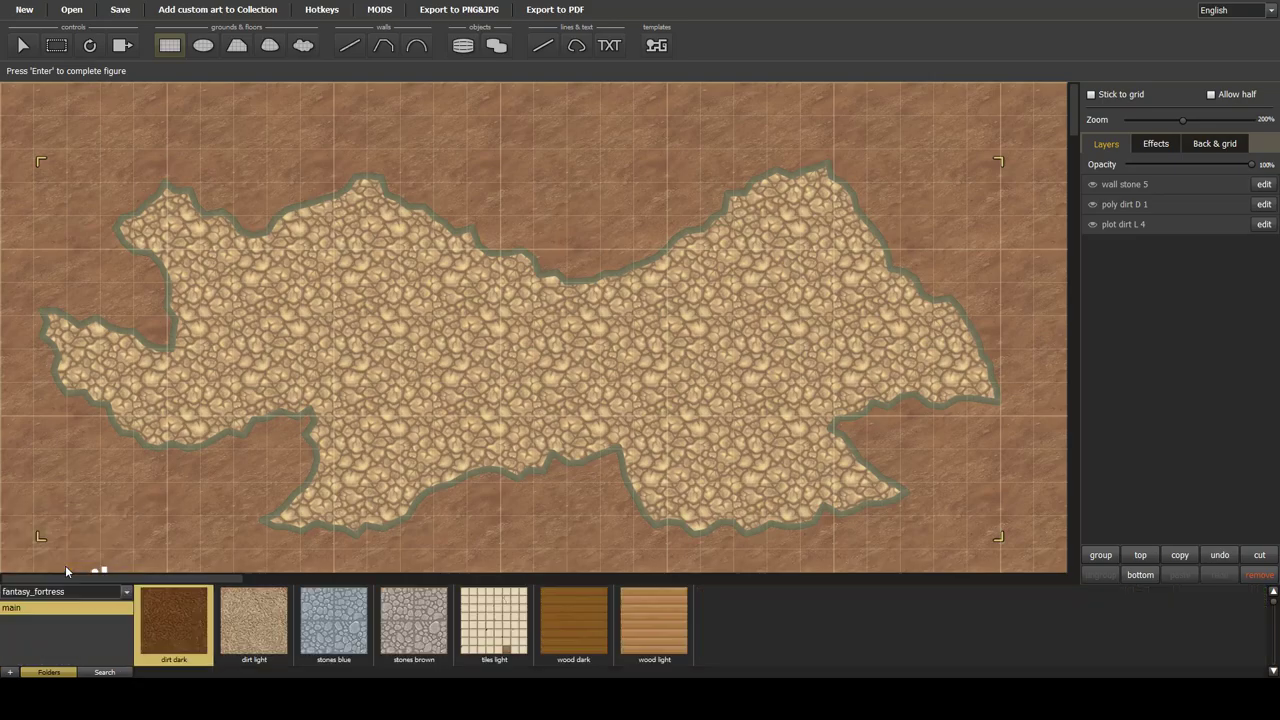
left_click(349, 46)
left_click(742, 642)
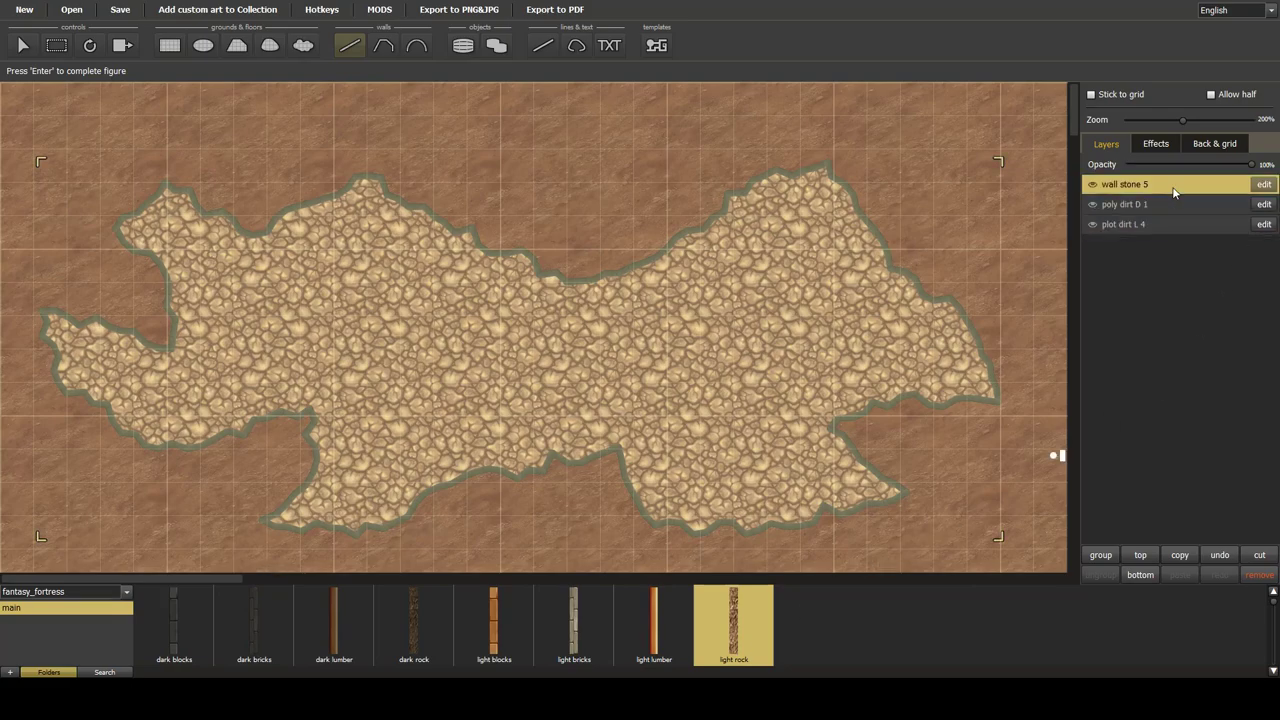
left_click(764, 652)
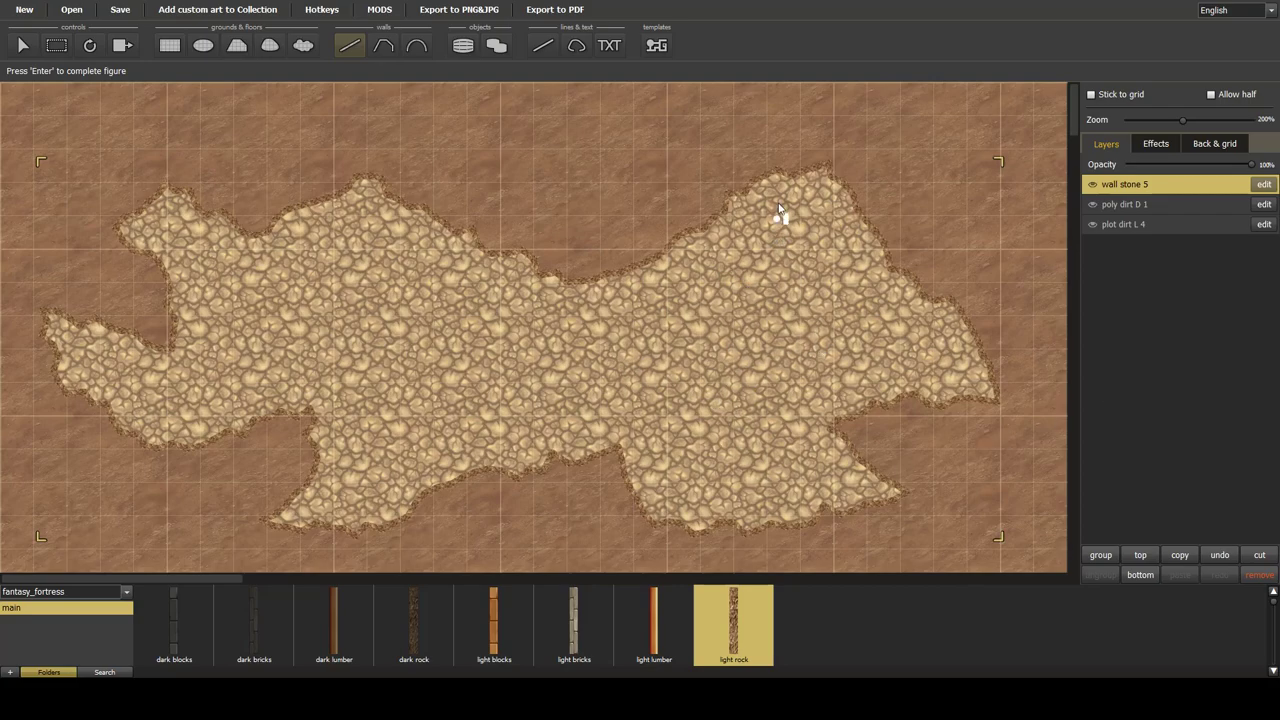
With the jagged floor tool, search the assets for 'lava' and choose a Pyshax lava texture
left_click(238, 46)
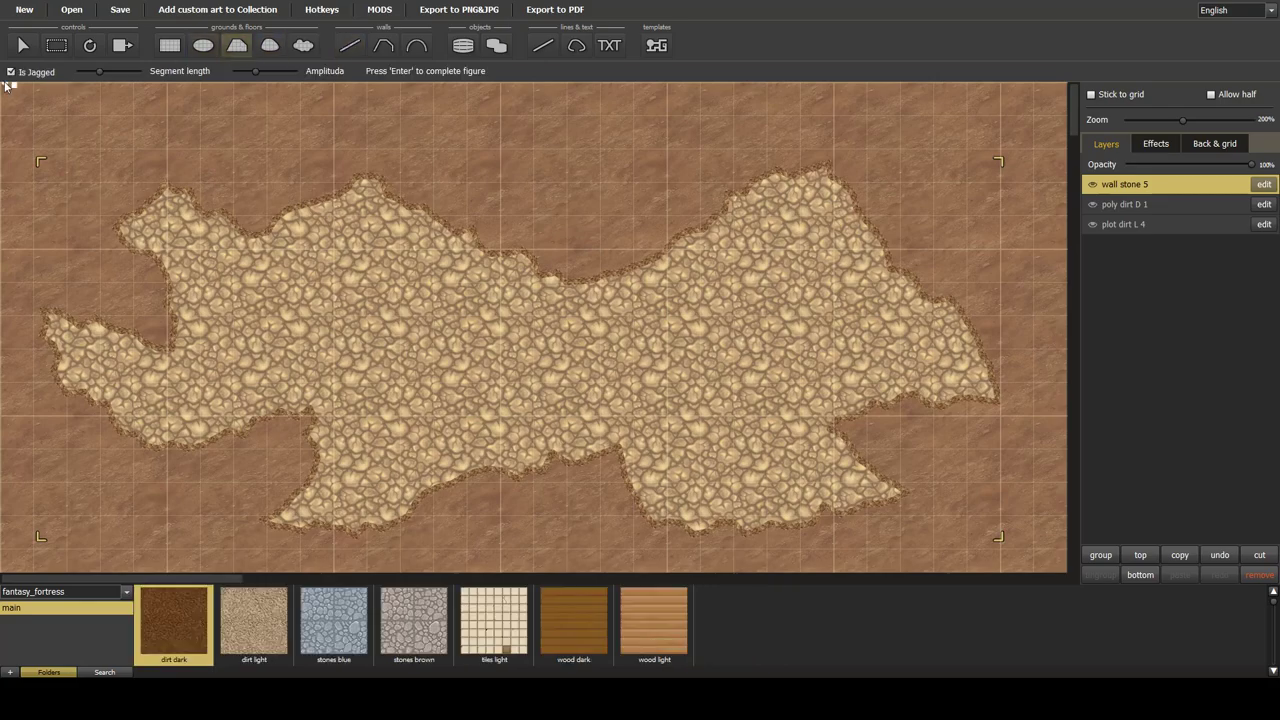
left_click(104, 672)
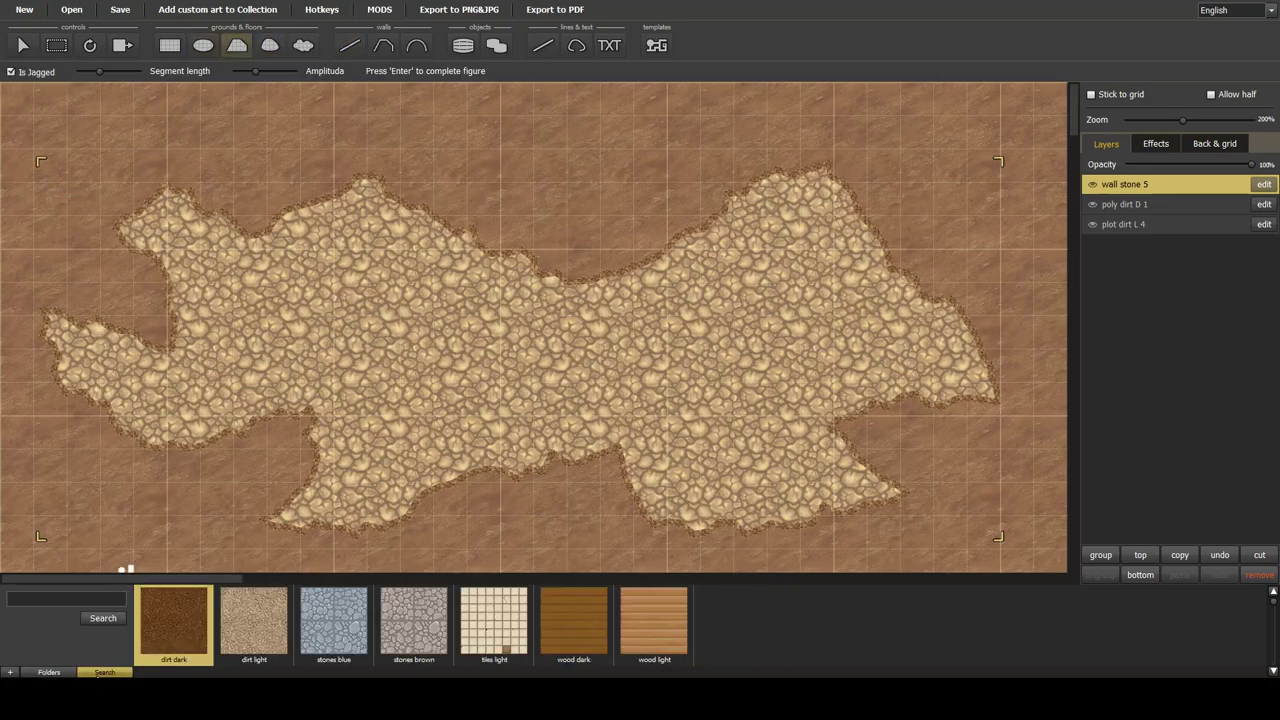
left_click(70, 603)
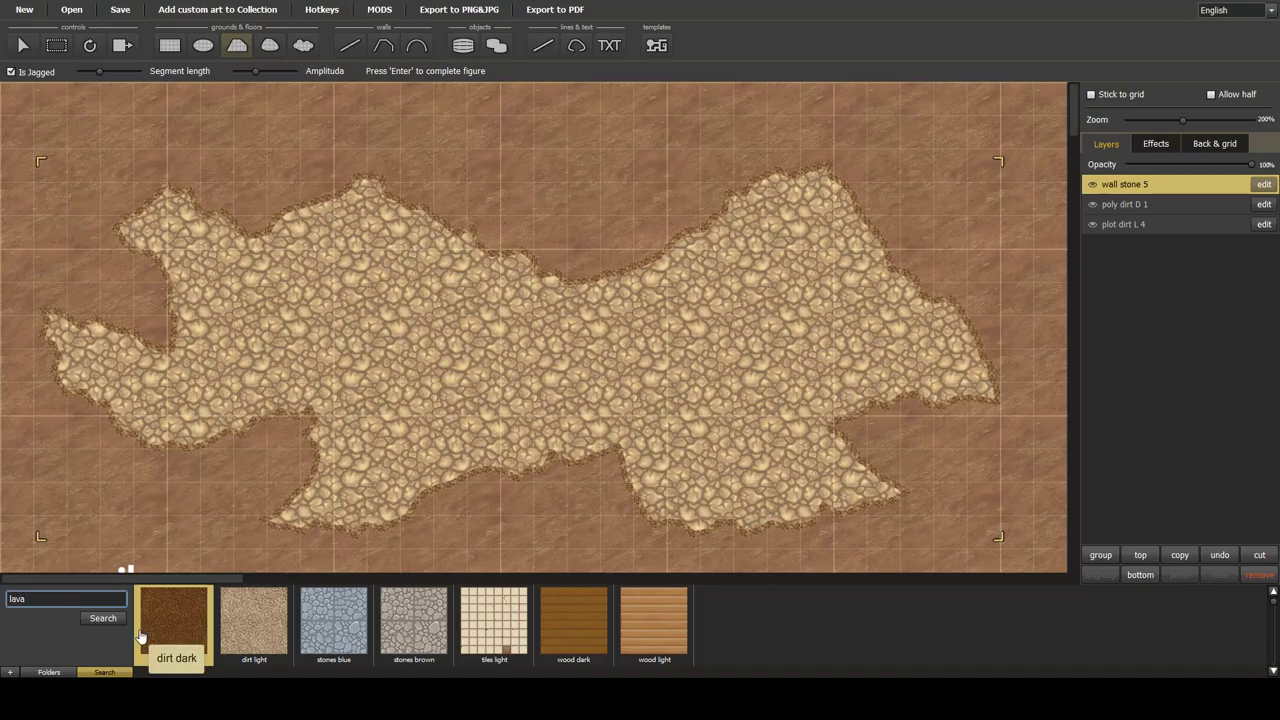
left_click(104, 618)
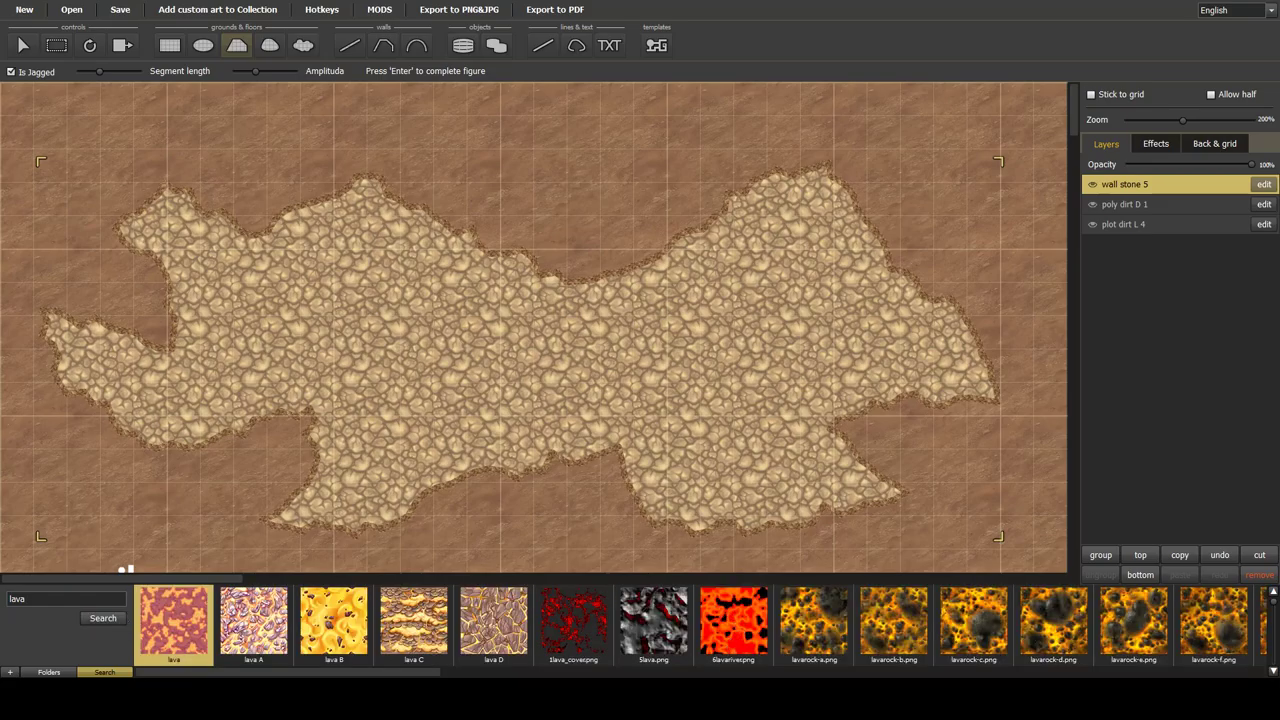
left_click_drag(386, 672, 588, 672)
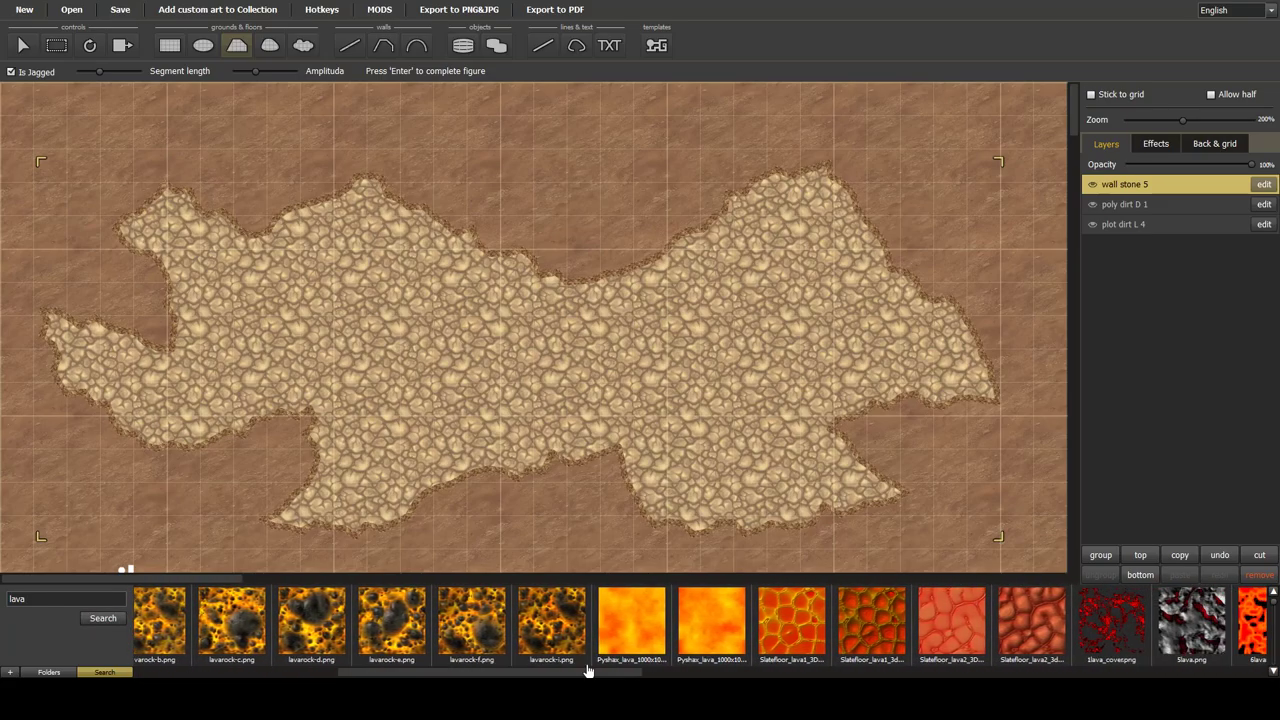
left_click(702, 614)
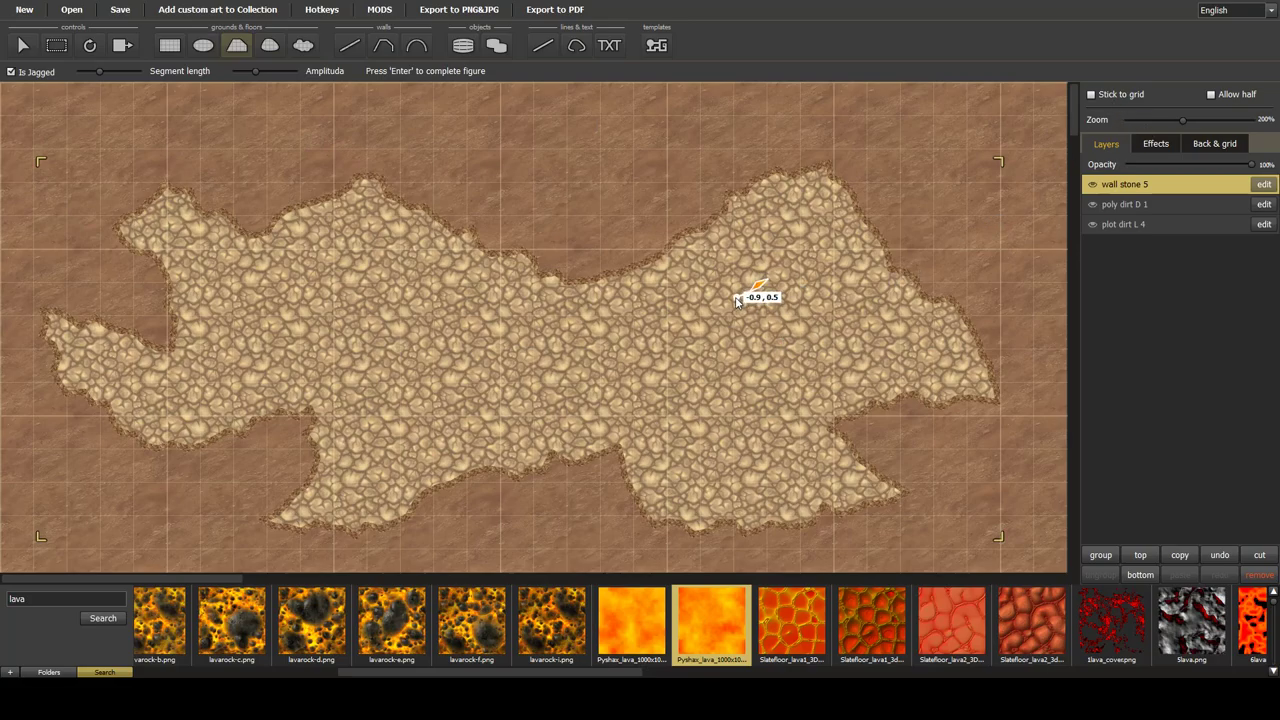
Draw and complete a jagged Pyshax lava patch on the cave floor's right side
mouse_move(737, 300)
left_mouse_down()
mouse_move(671, 307)
mouse_move(639, 338)
mouse_move(671, 390)
mouse_move(678, 453)
mouse_move(752, 455)
mouse_move(774, 390)
mouse_move(800, 372)
mouse_move(917, 341)
mouse_move(806, 262)
left_mouse_up()
left_click(806, 262)
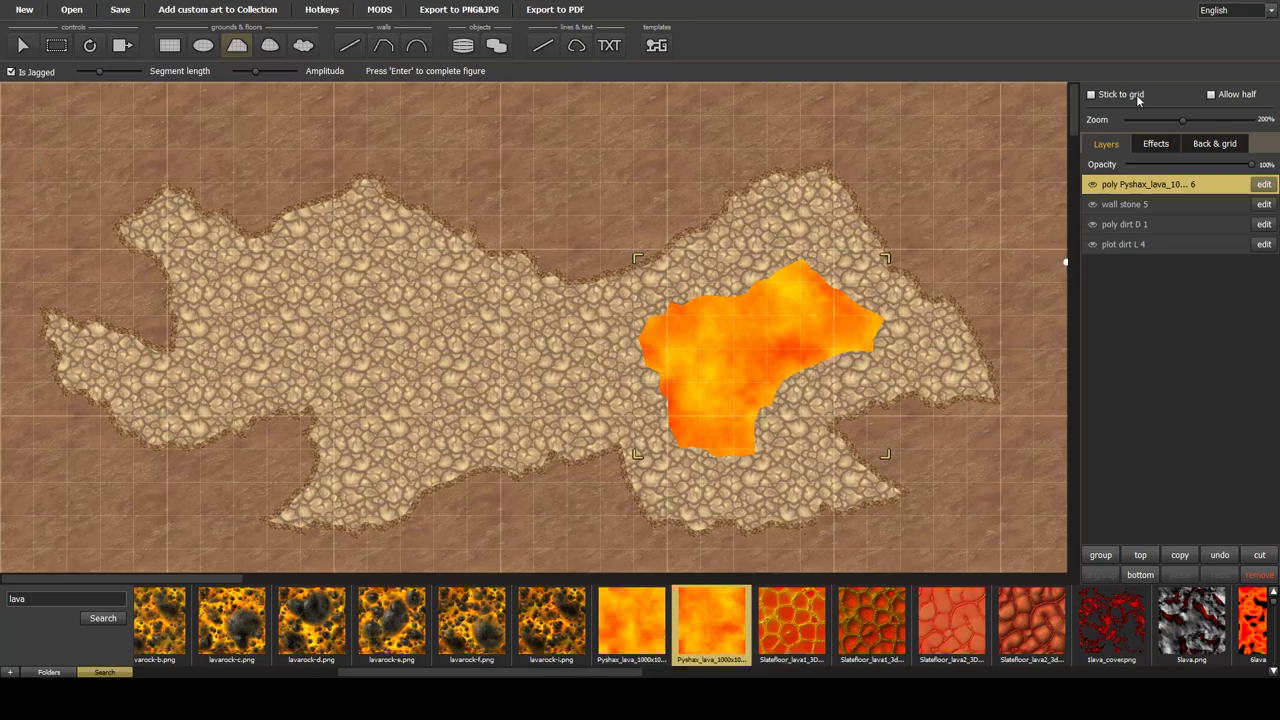
left_click(1139, 243)
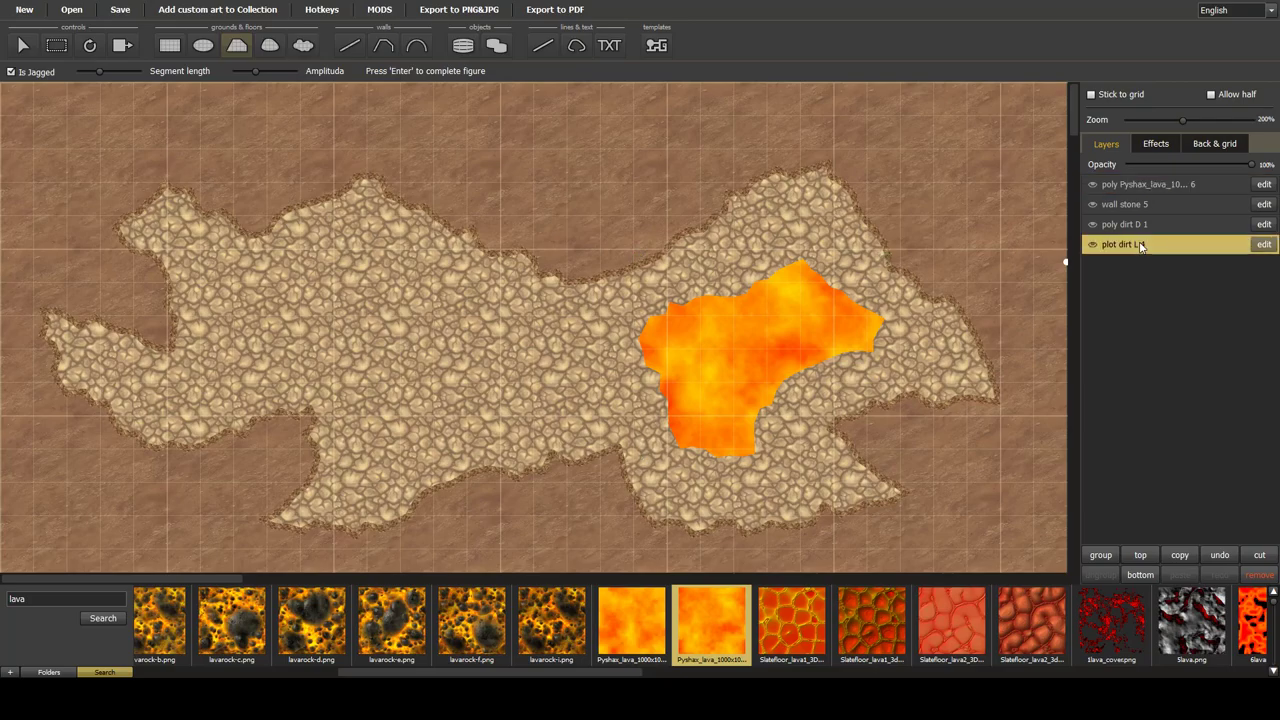
Rename the plot dirt L 4 layer to 'Background'
left_click(1118, 226)
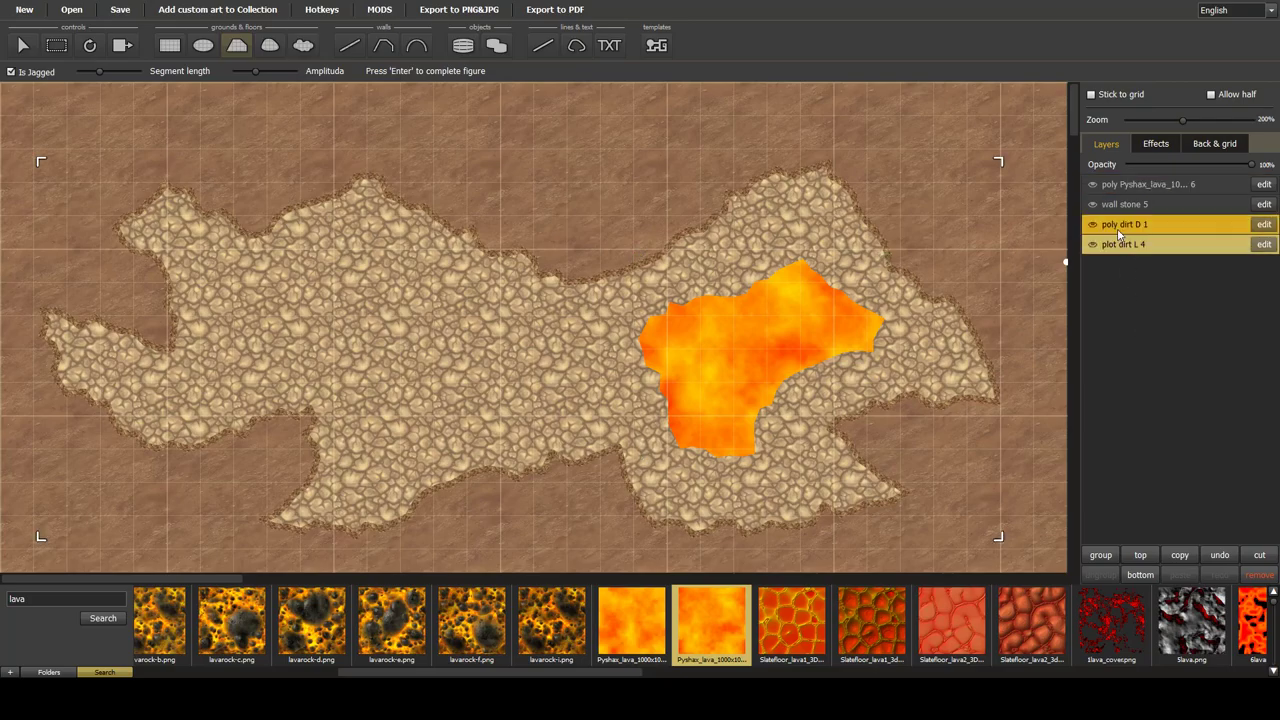
left_click(1118, 205)
left_click(1117, 185)
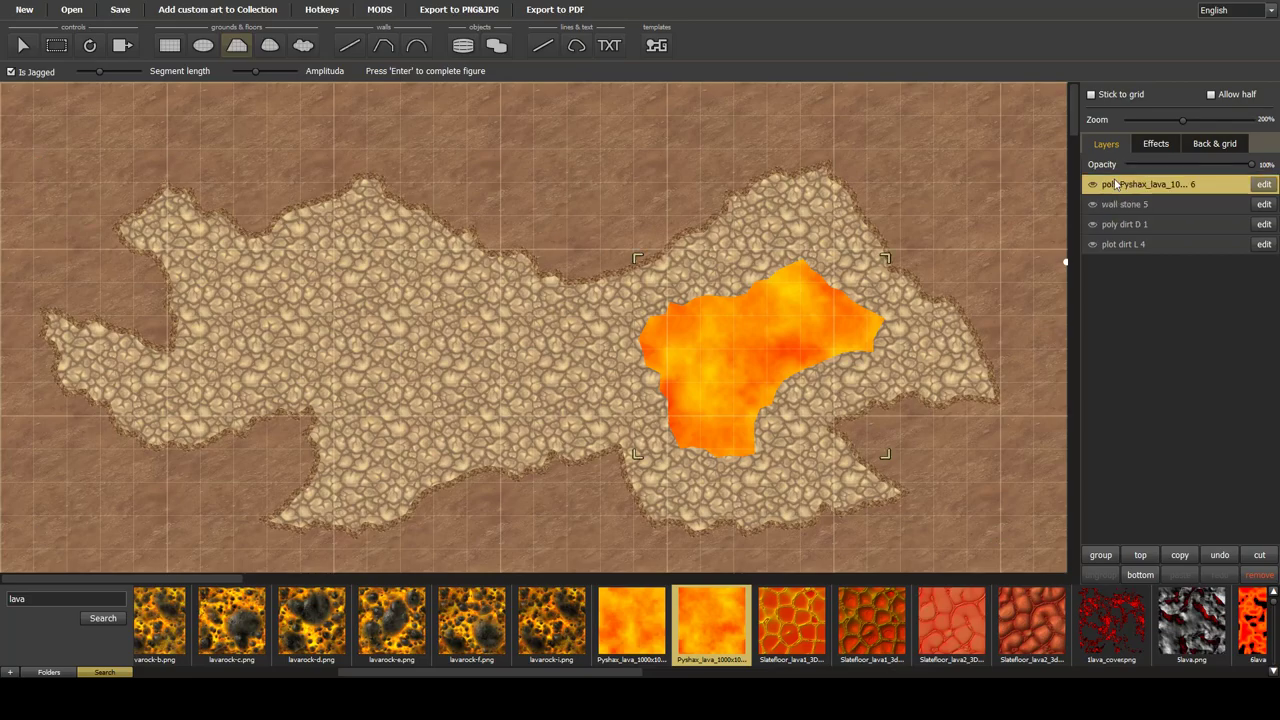
left_click(1125, 246)
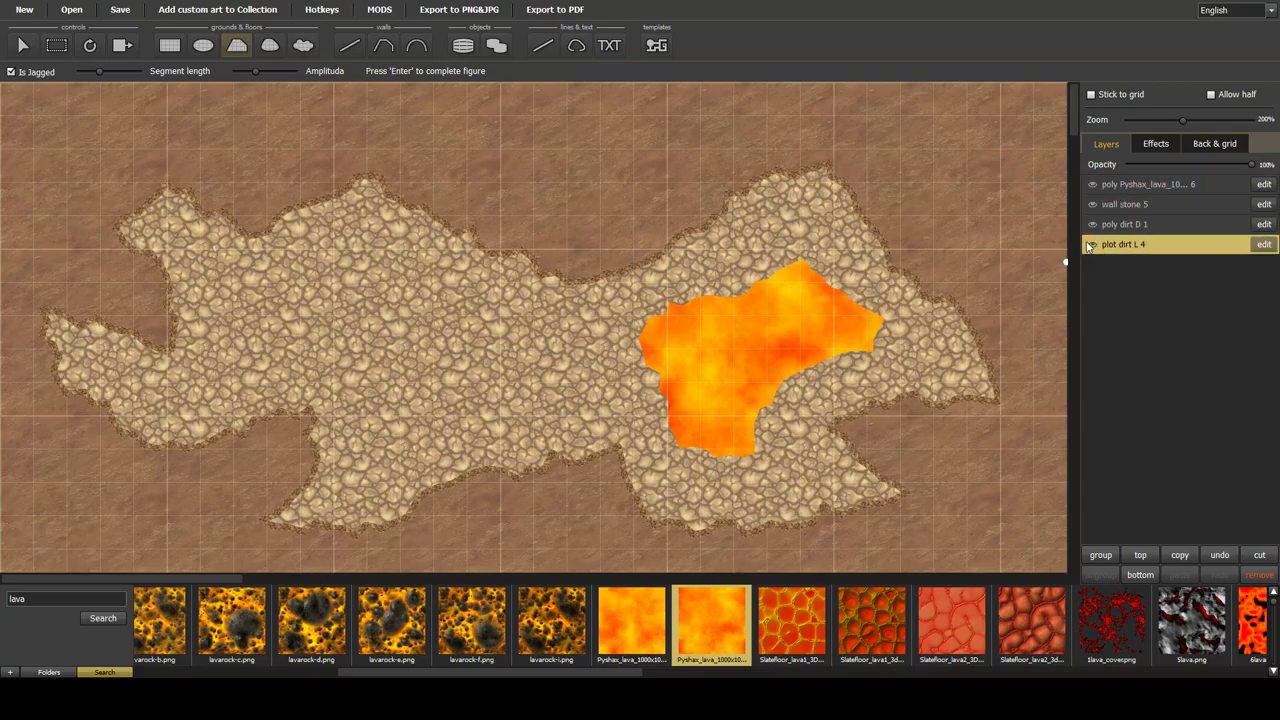
left_click(1092, 246)
left_click(1092, 246)
double_click(1119, 246)
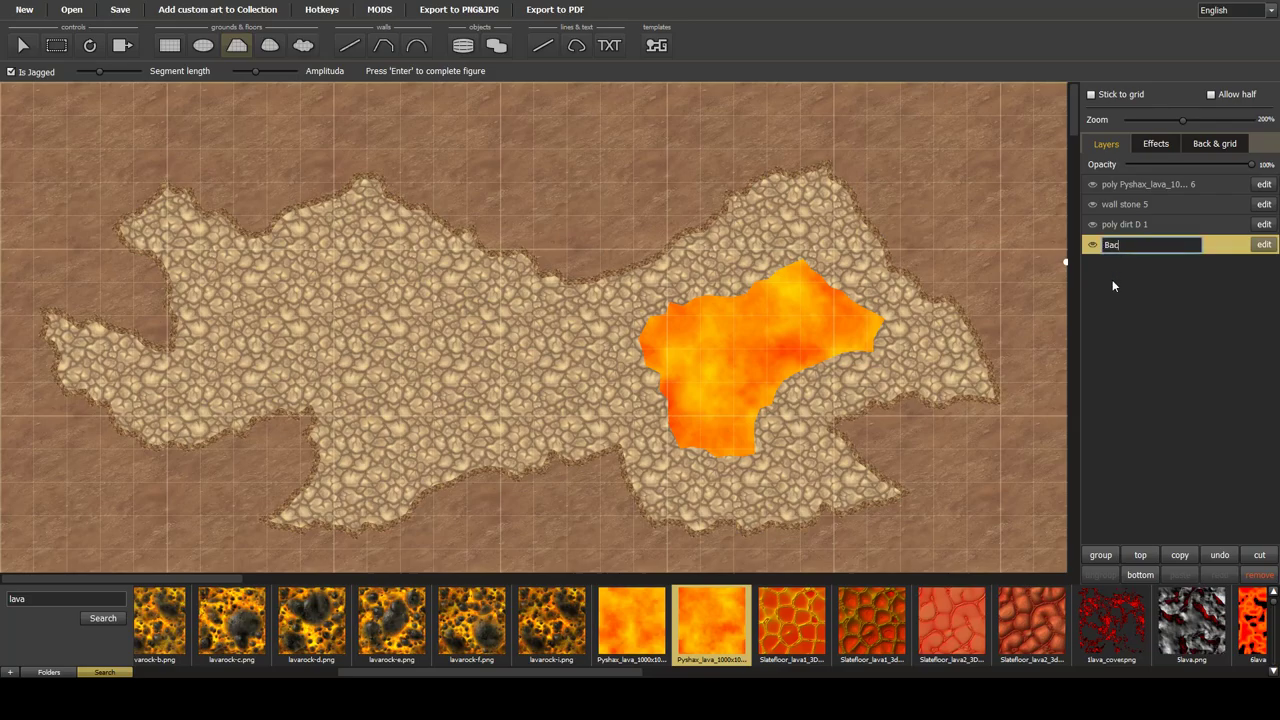
type("Background")
key("Return")
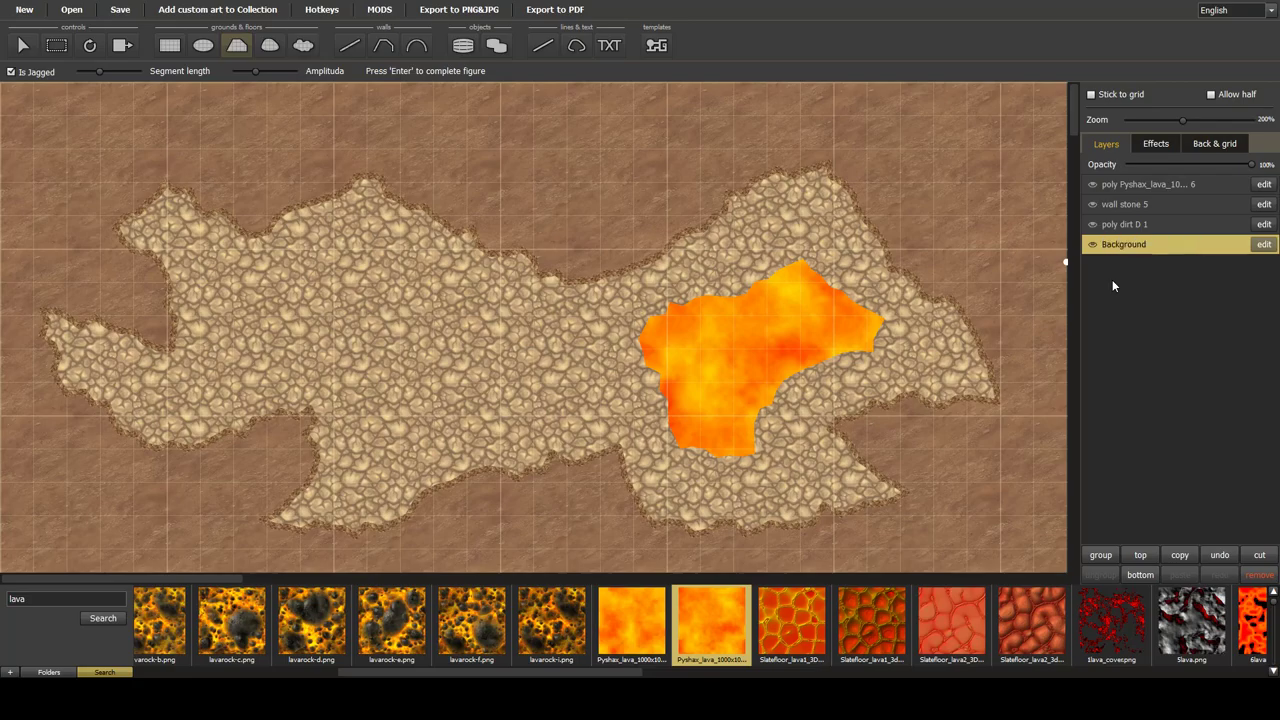
Rename the poly dirt D 1 layer to 'Cave Floor'
left_click(1138, 227)
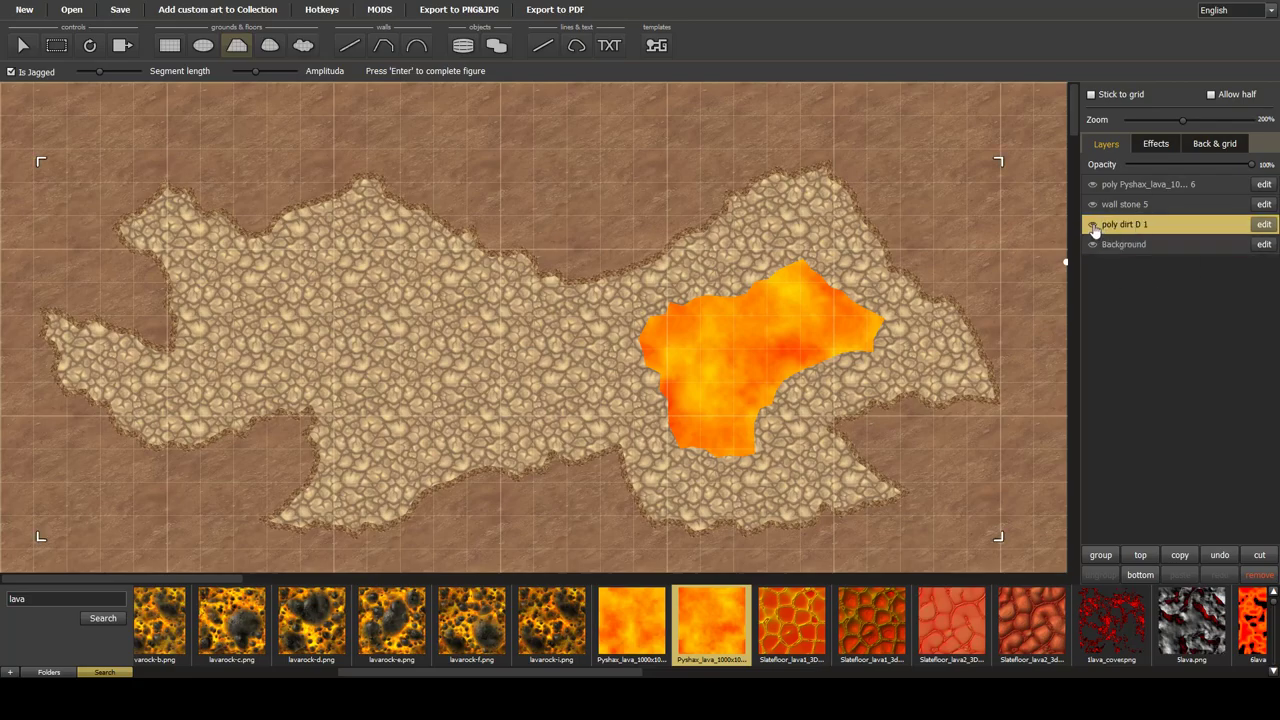
left_click(1093, 228)
left_click(1093, 226)
double_click(1121, 224)
key("BackSpace")
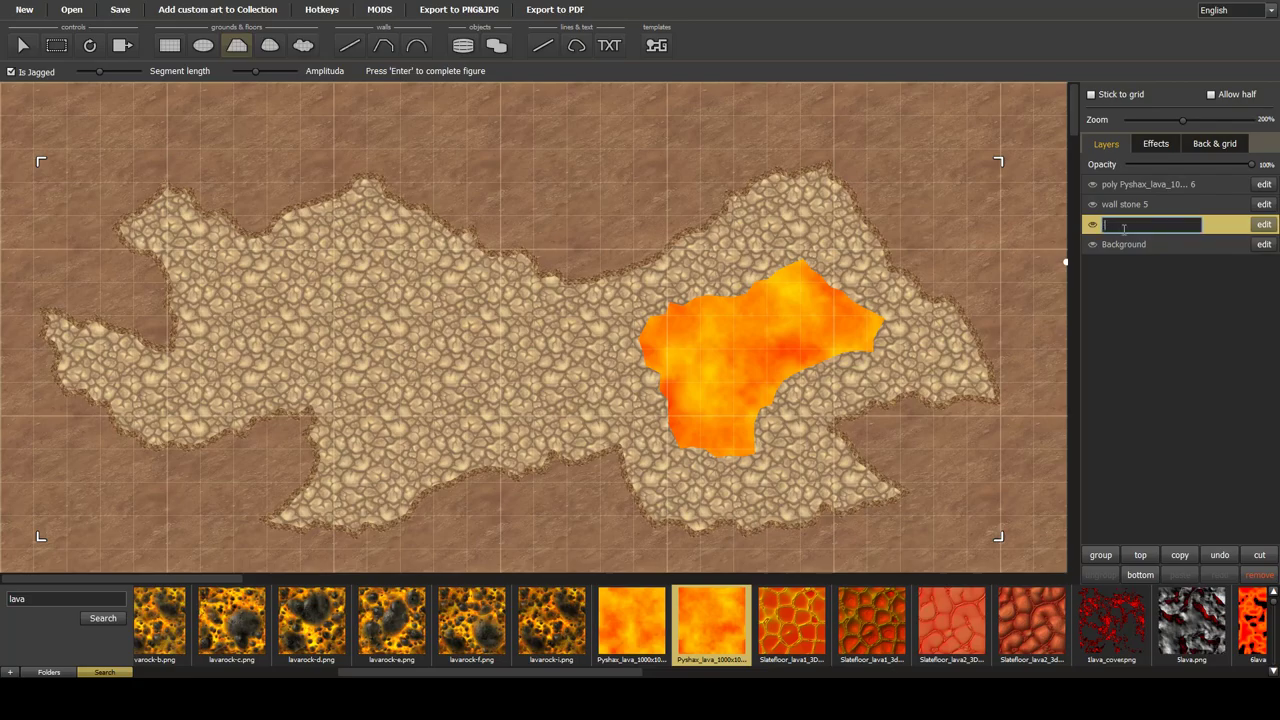
type("Cave Floor")
key("Return")
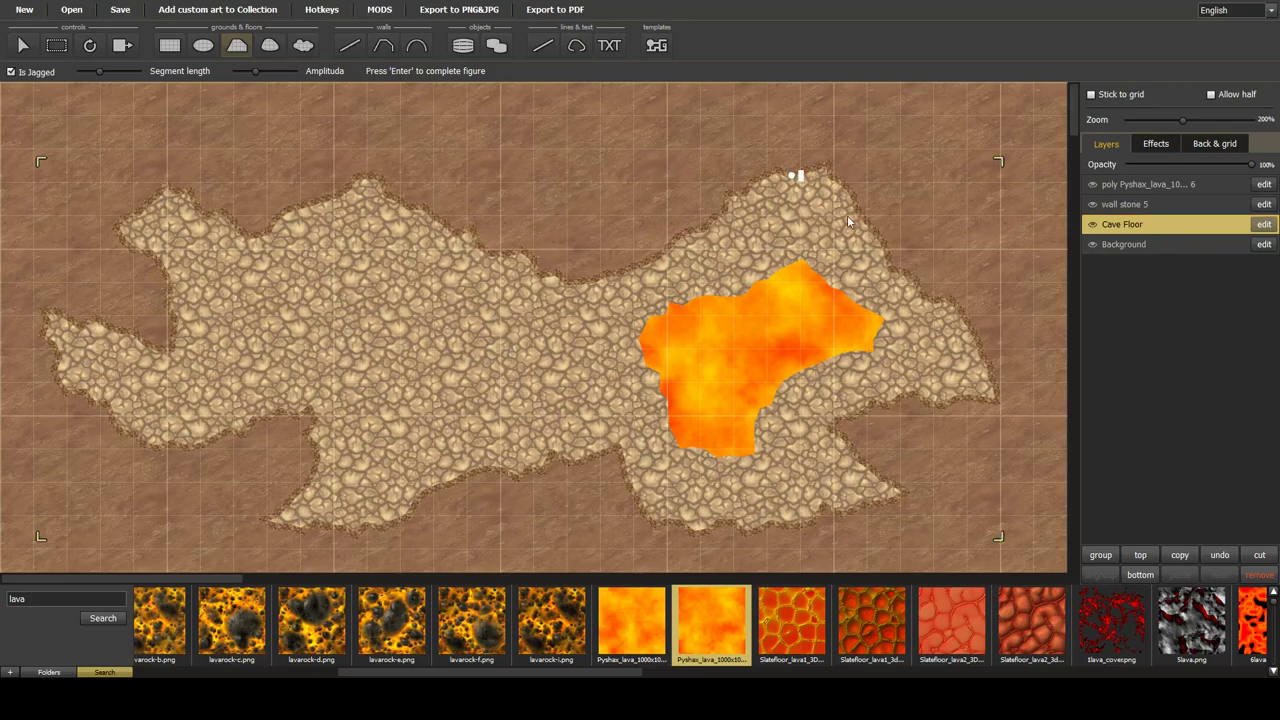
Rename the wall stone 5 layer to 'Cave Wall'
double_click(1126, 206)
key("BackSpace")
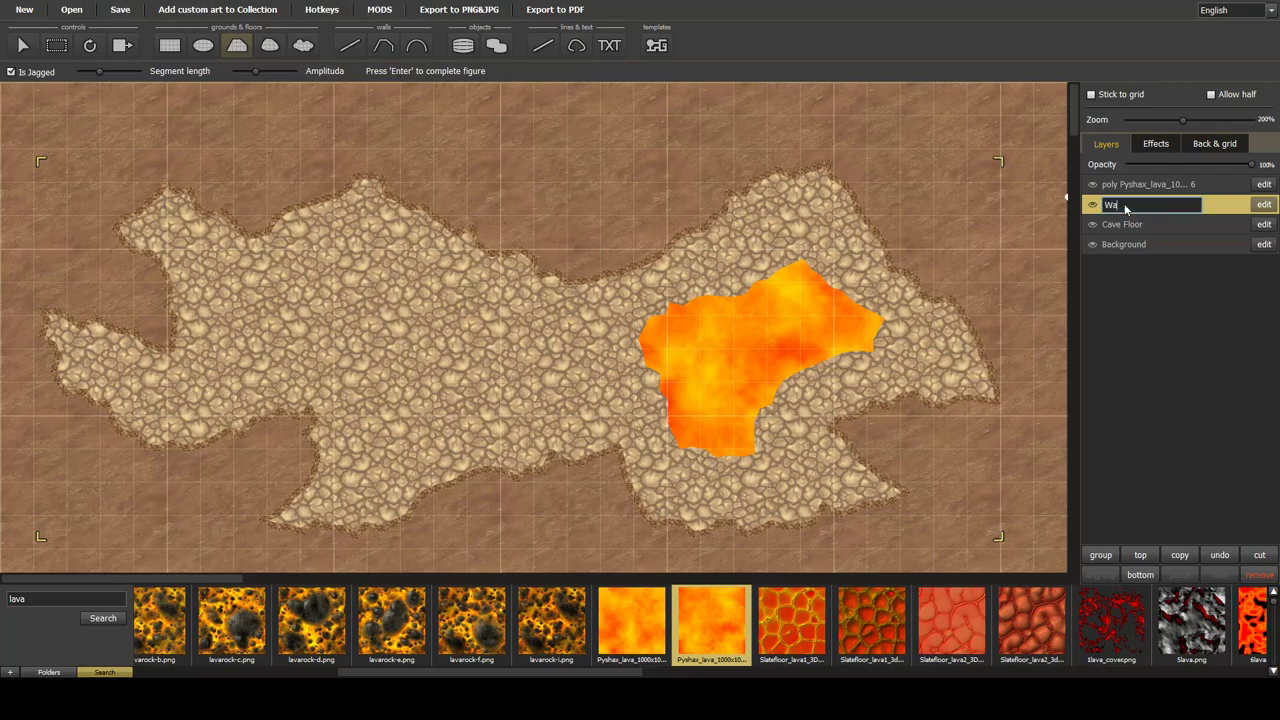
type("Cave Wall")
key("Return")
Rename the lava layer to 'Lava Pool'
double_click(1150, 184)
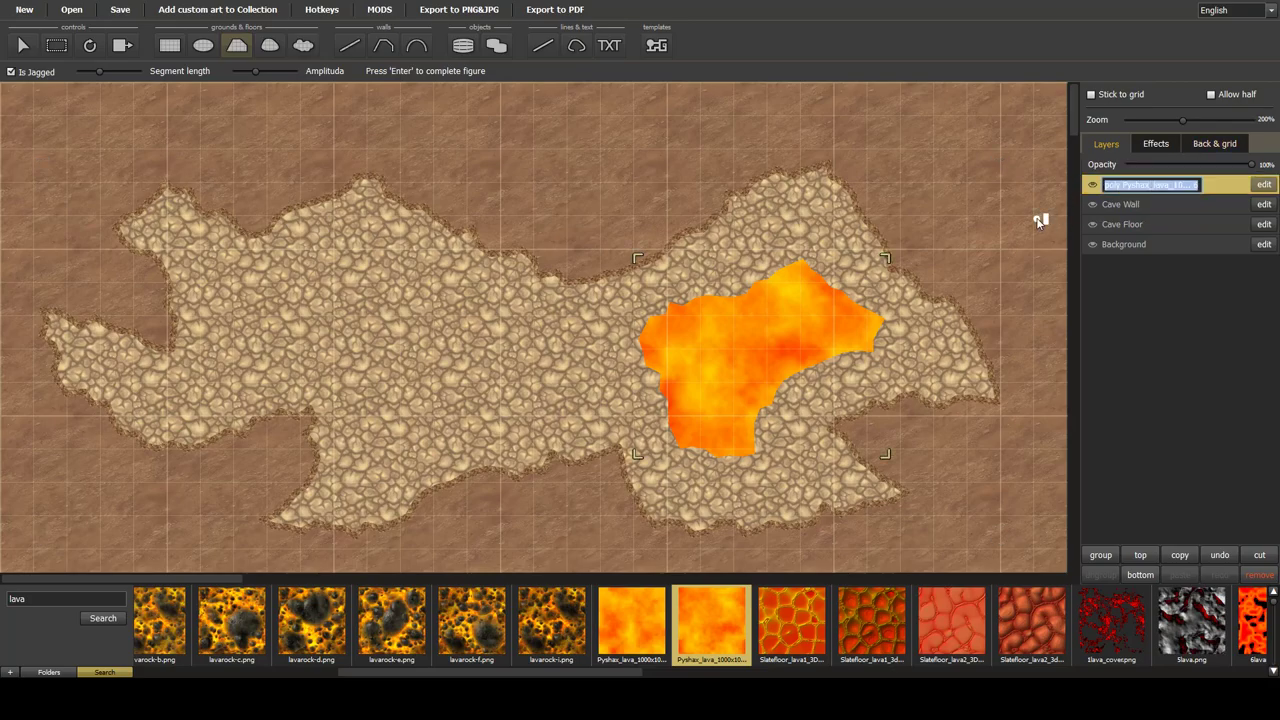
key("BackSpace")
type("Lava Pool")
key("Return")
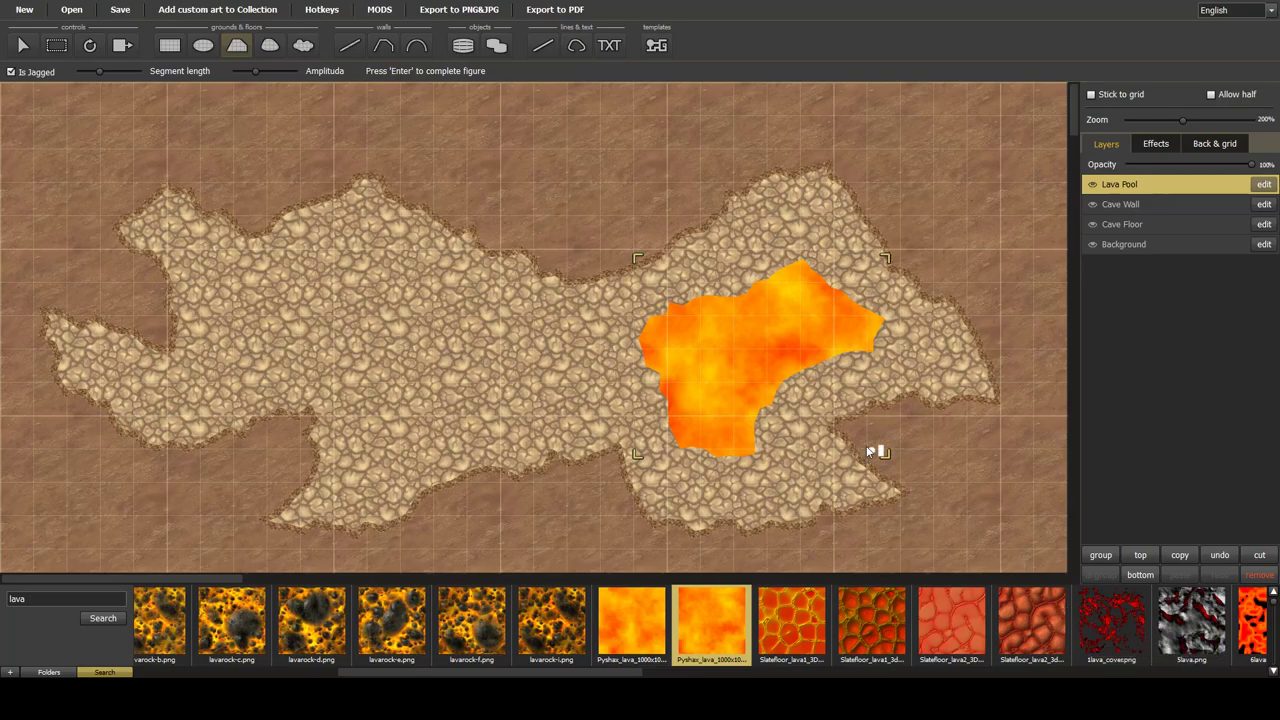
Apply the long shadow effect preset to the Cave Wall layer
left_click(1133, 205)
left_click(1166, 143)
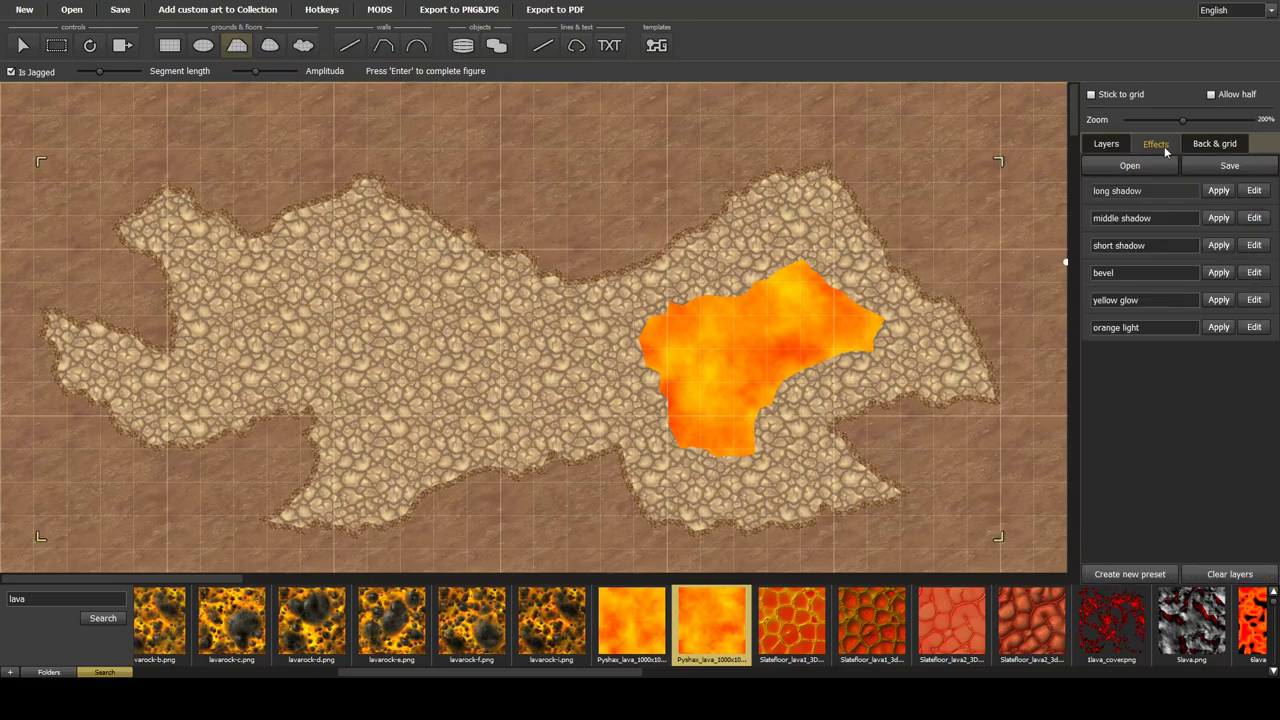
left_click(1218, 191)
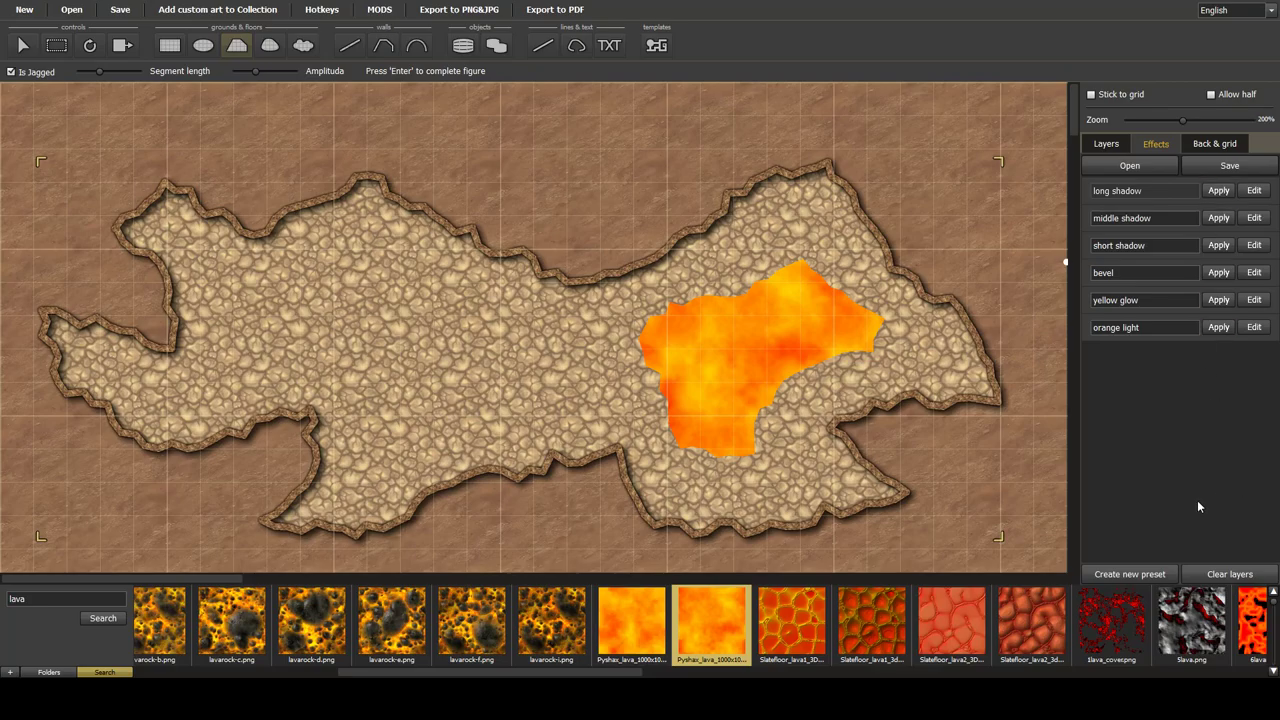
Select the Lava Pool layer and bring up the effect presets for it
left_click(1100, 144)
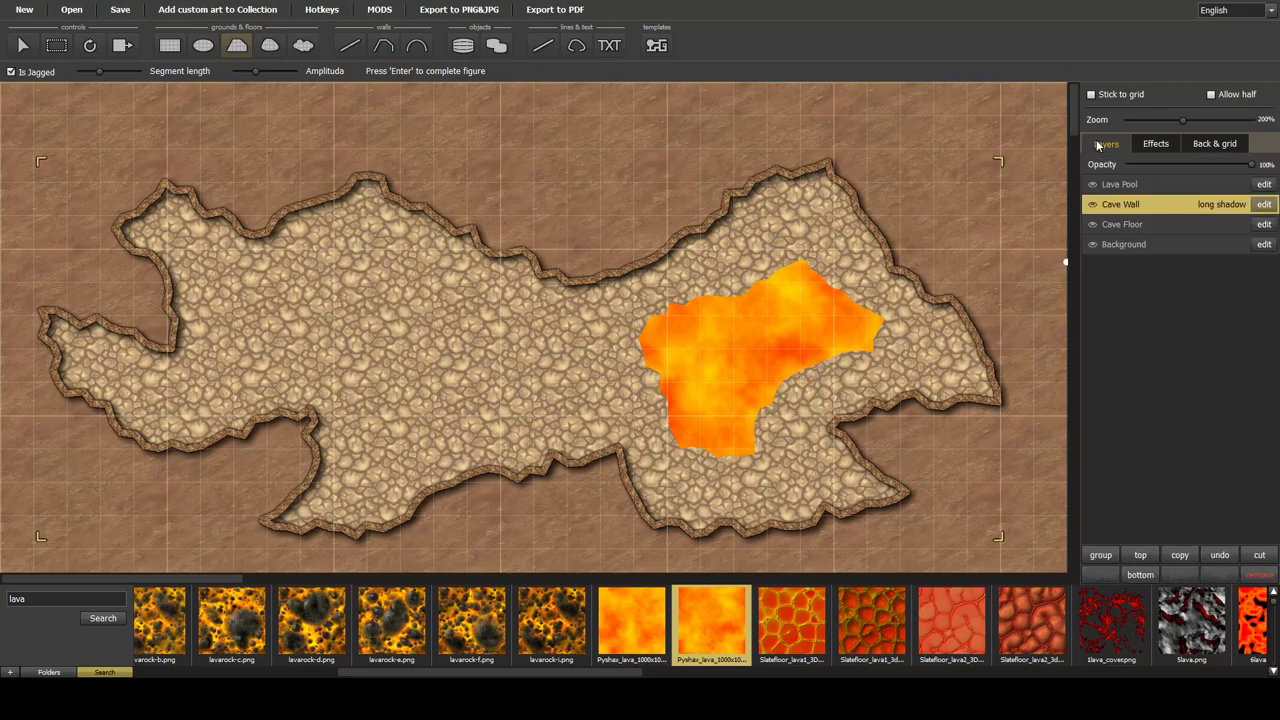
left_click(1135, 185)
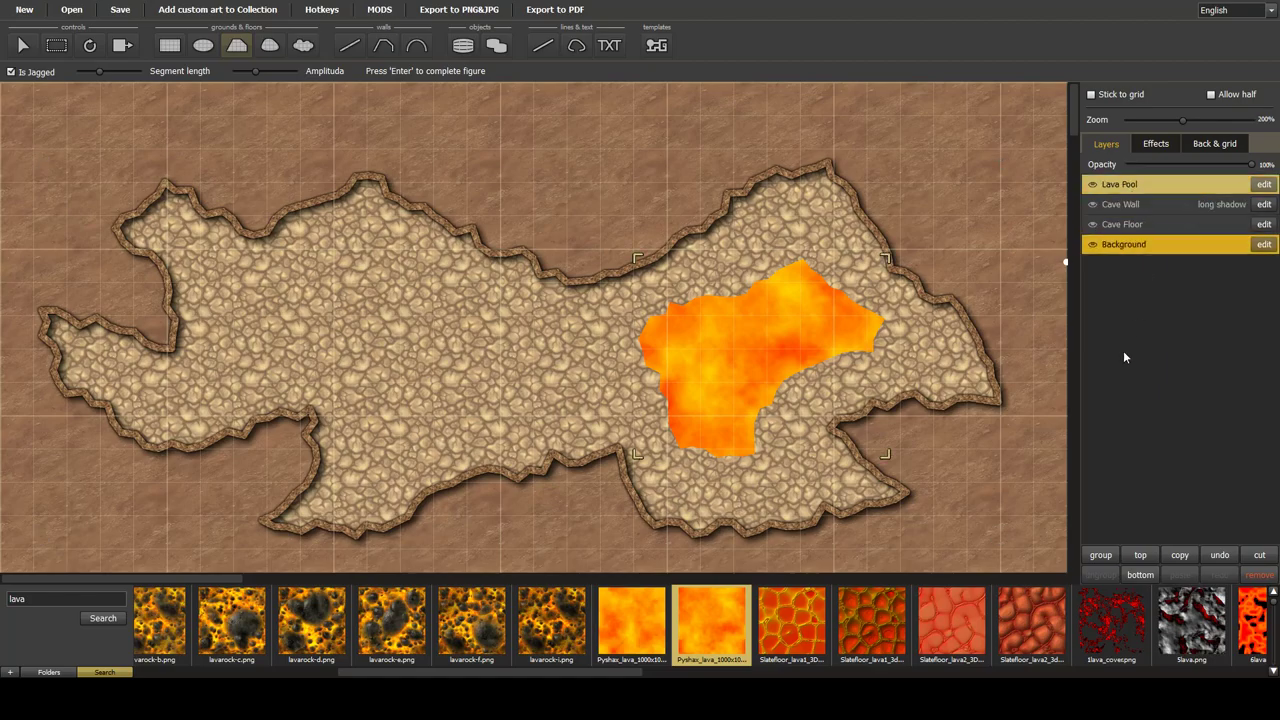
left_click(1160, 144)
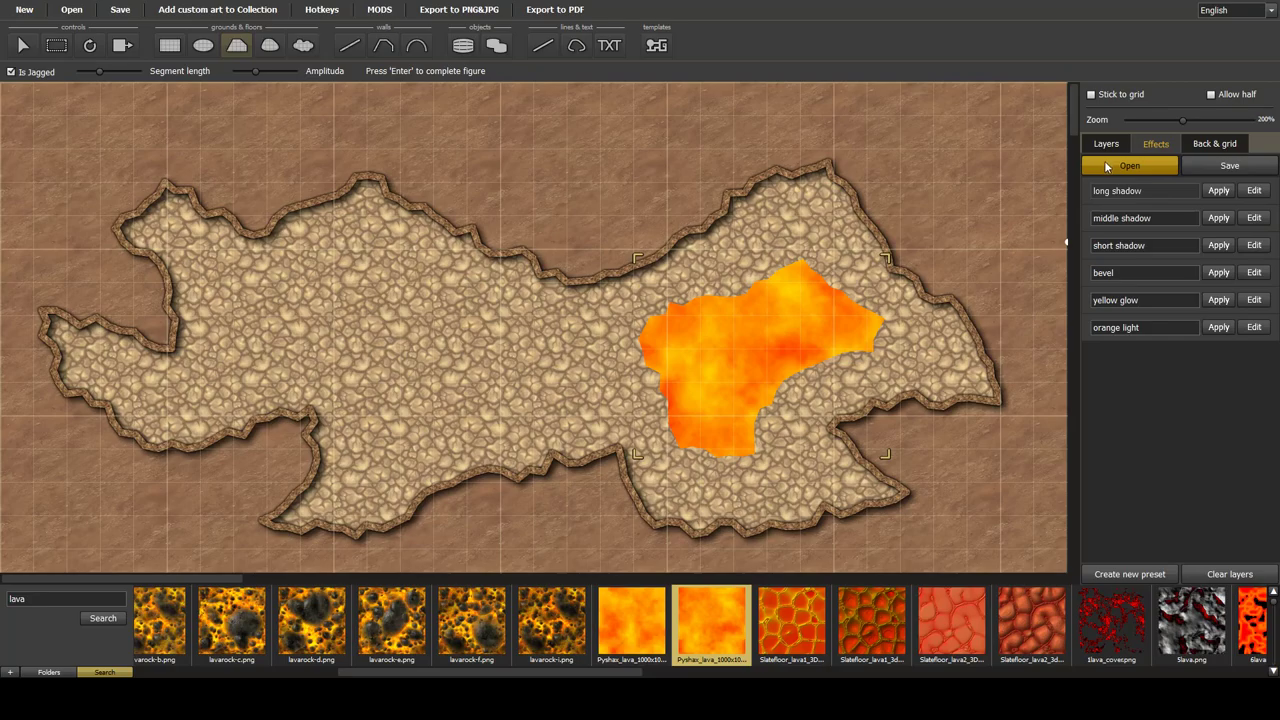
Copy the long shadow preset and rename the copy 'Inside Shadow'
left_click(1252, 191)
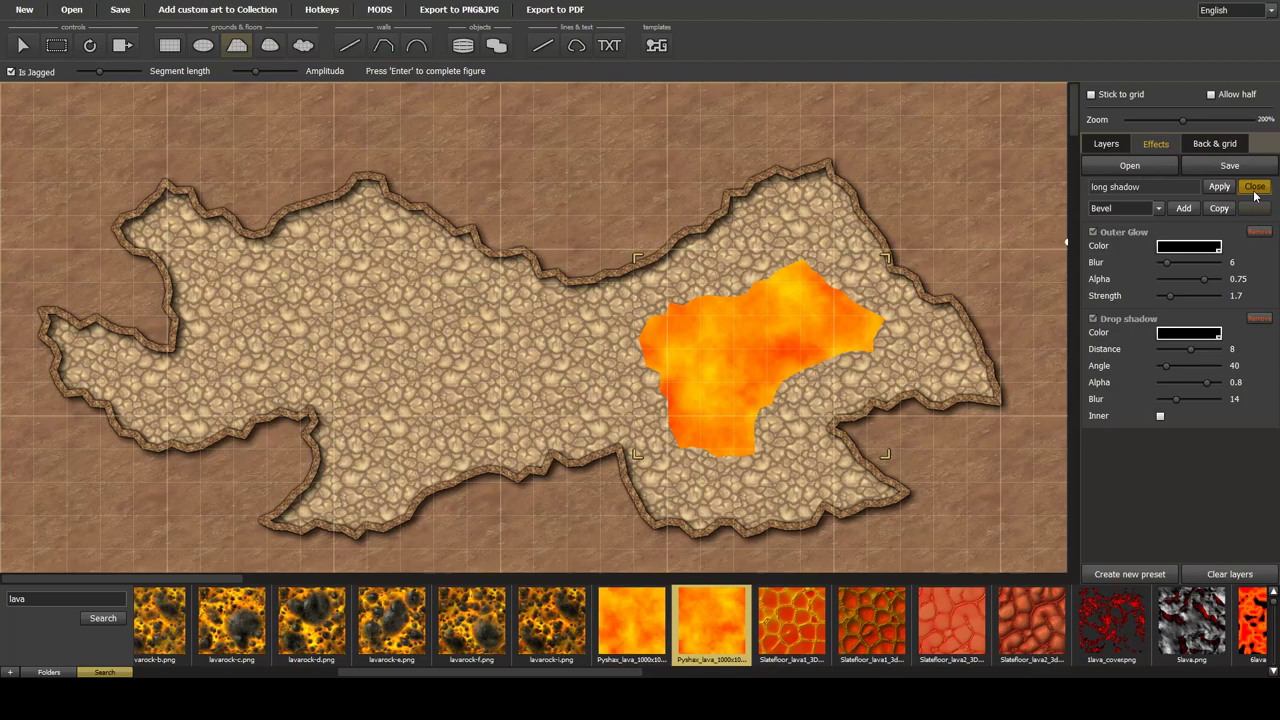
left_click(1254, 186)
left_click_drag(1166, 357, 1051, 359)
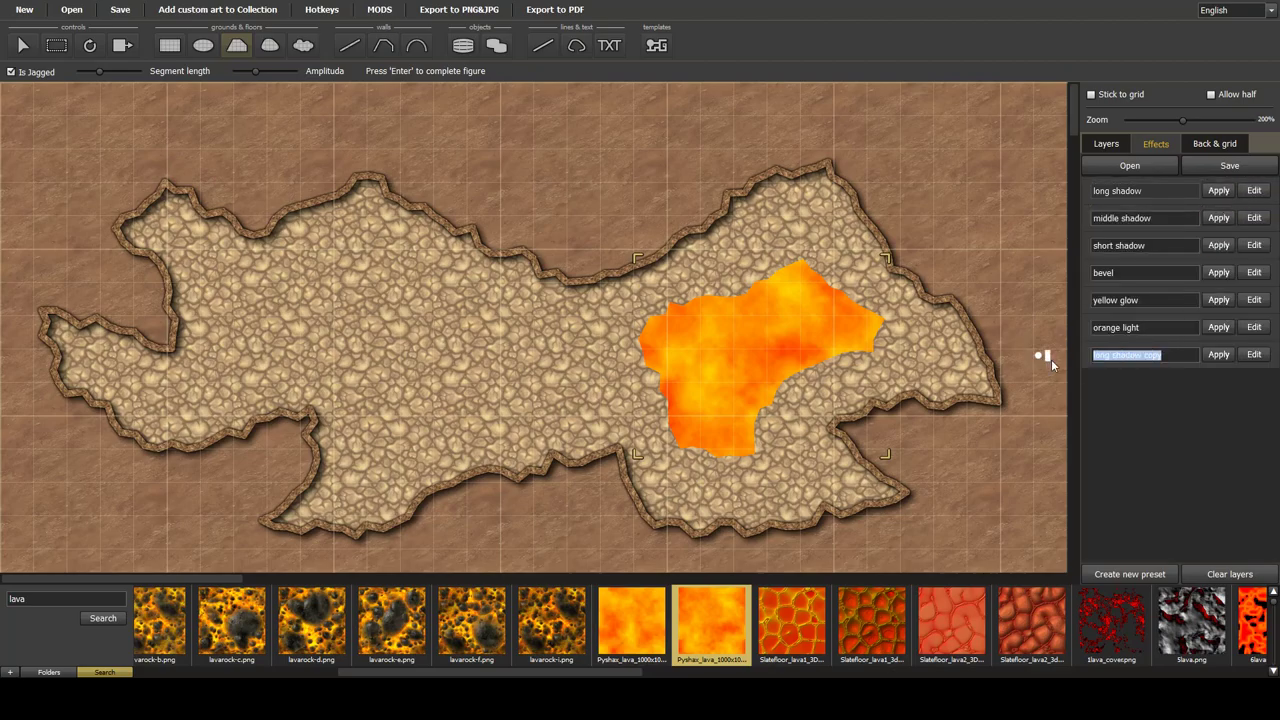
type("Inside Shadow")
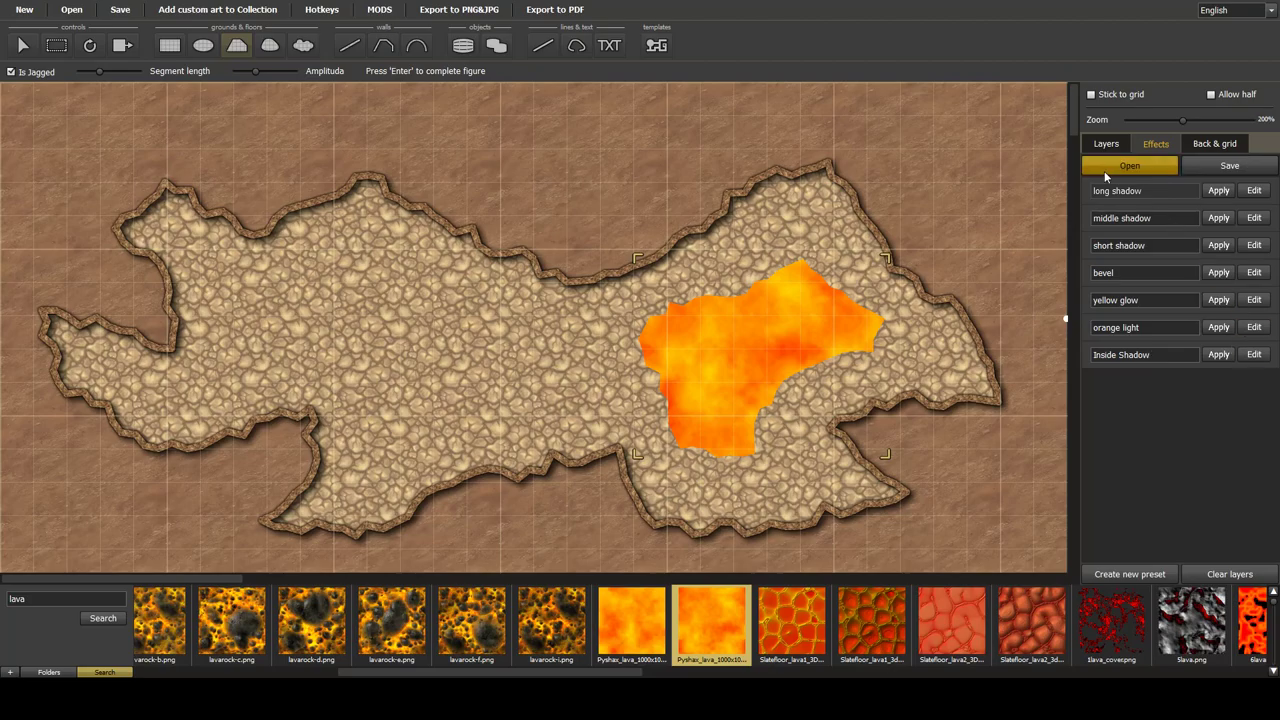
Apply the Inside Shadow effect to the lava pool
left_click(1106, 144)
left_click(1155, 144)
left_click(1216, 359)
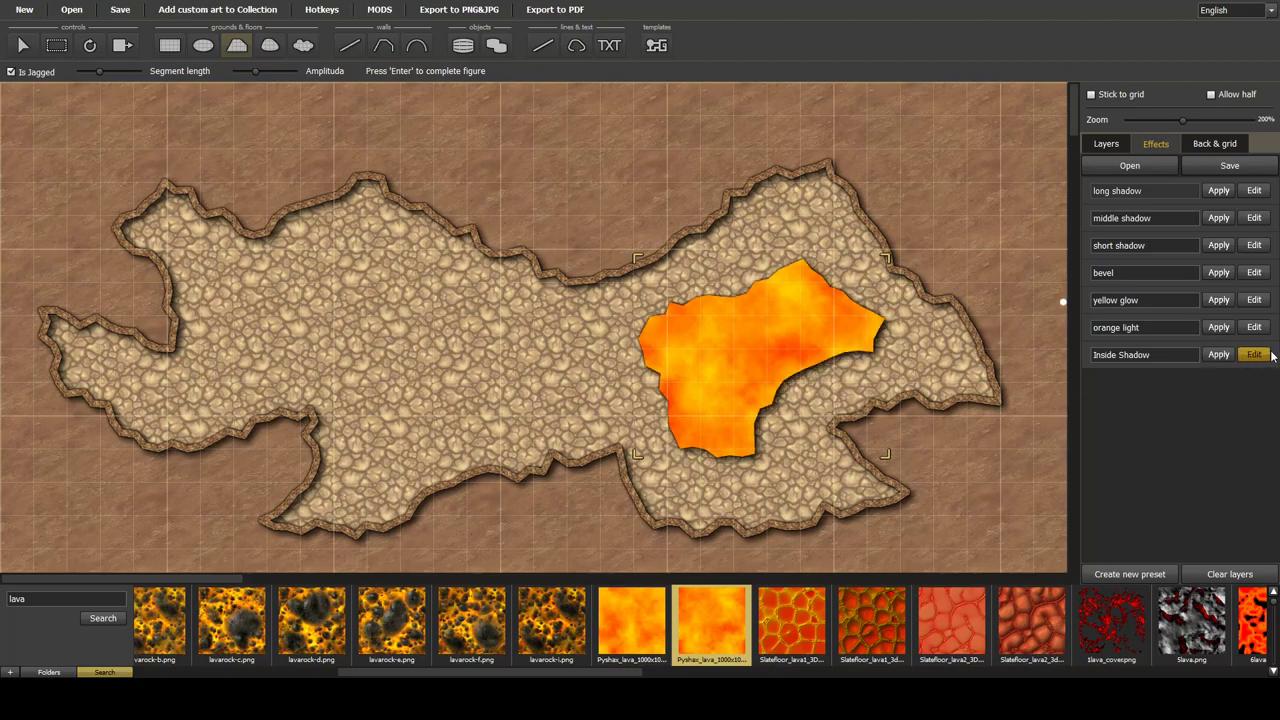
Set the Inside Shadow drop shadow angle to 243 and return to the layer list
left_click(1260, 358)
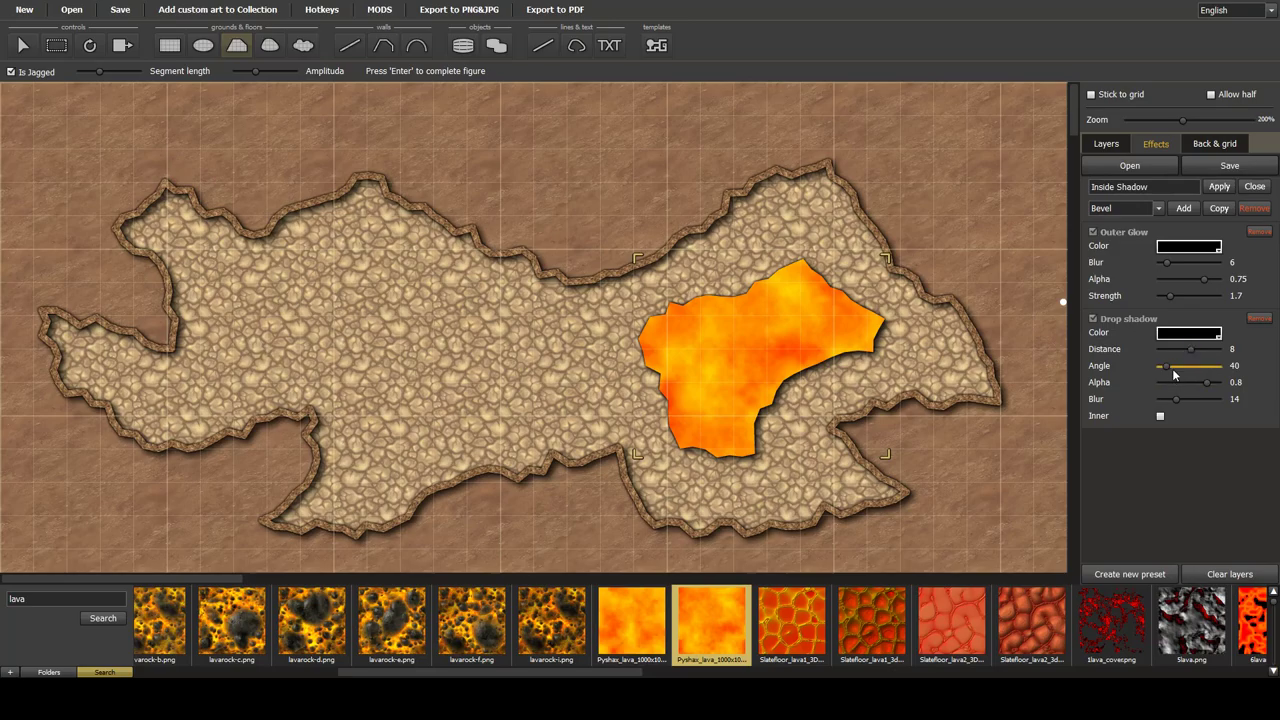
left_click_drag(1167, 366, 1202, 366)
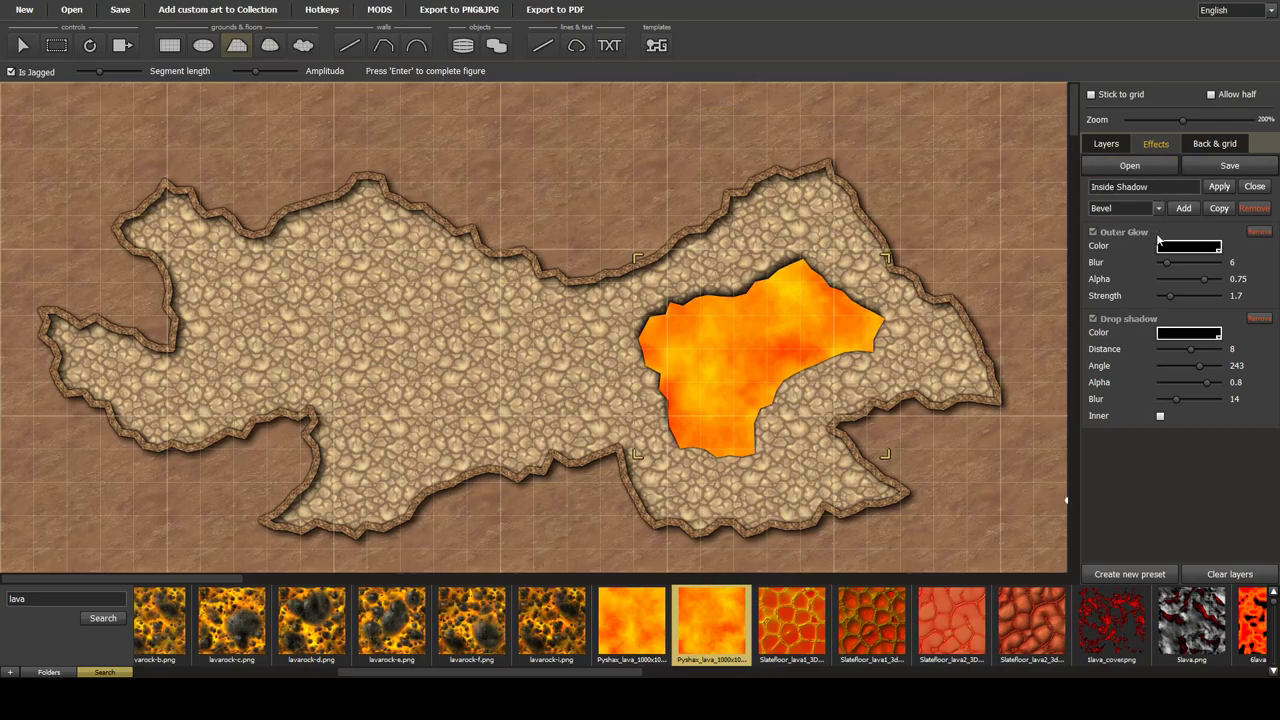
left_click(1102, 144)
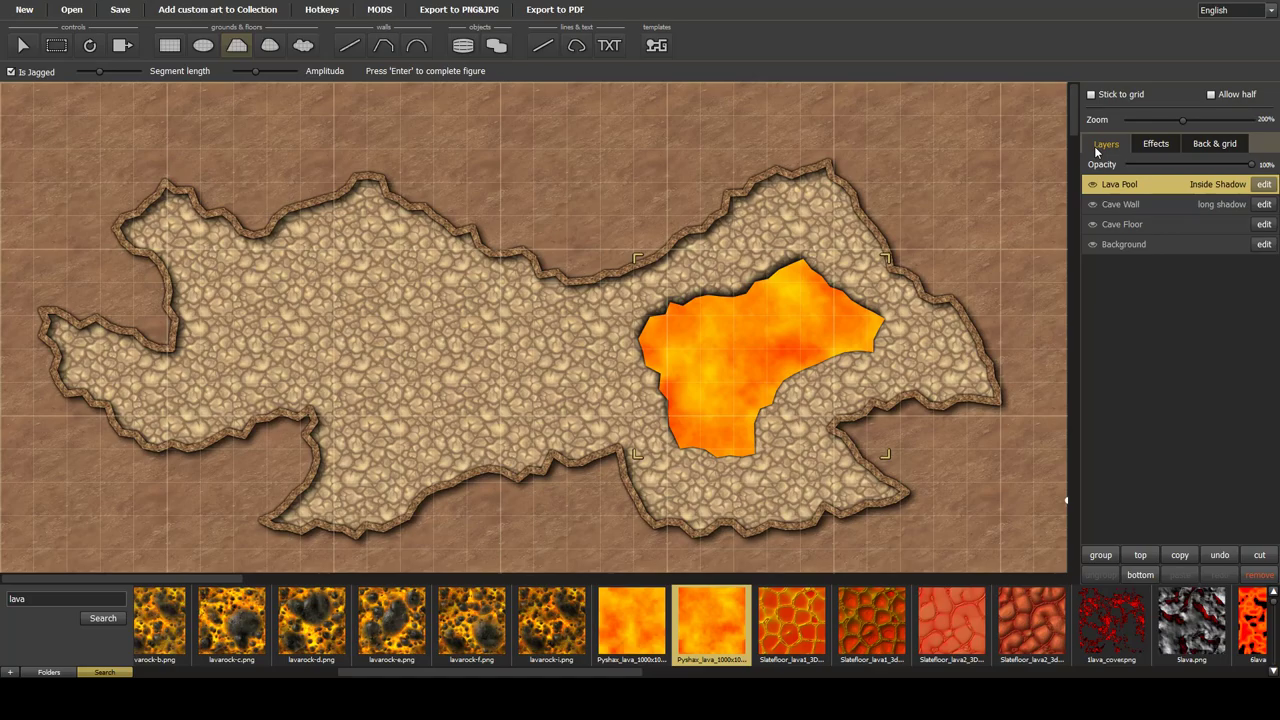
Clear every effect, including Inside Shadow, from the Lava Pool shape and finish editing it
left_click(1264, 186)
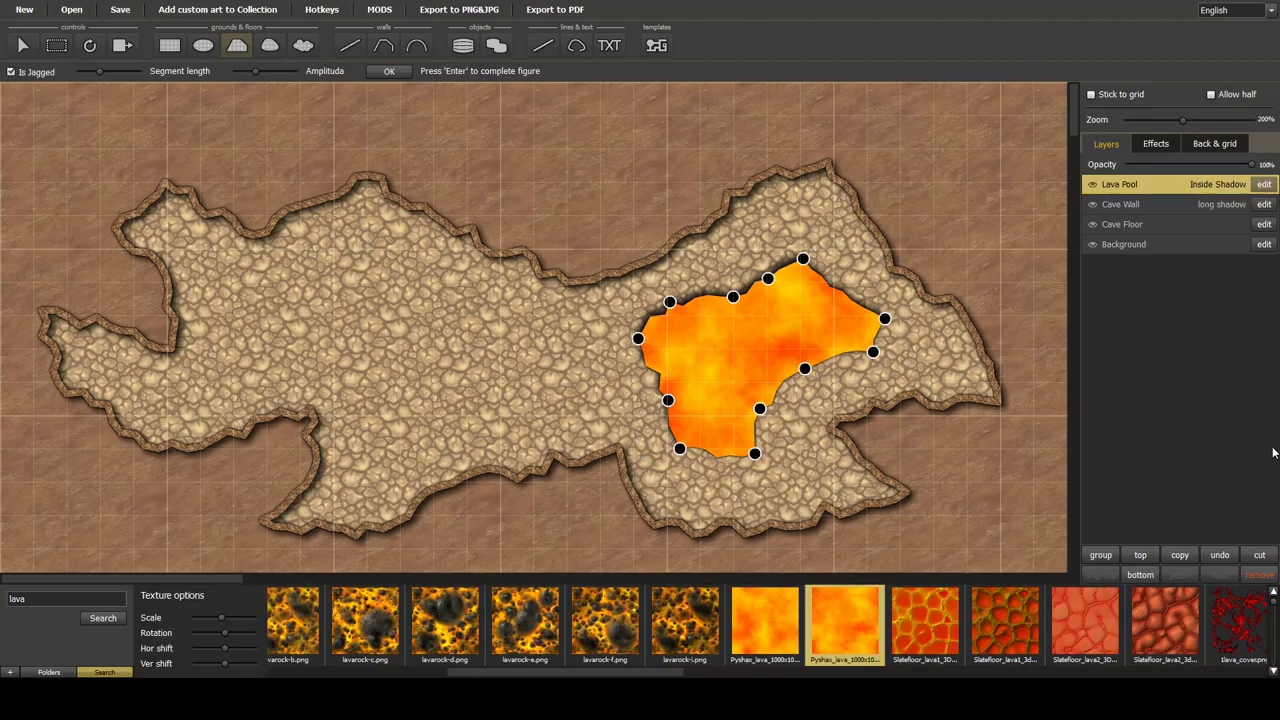
left_click(1164, 147)
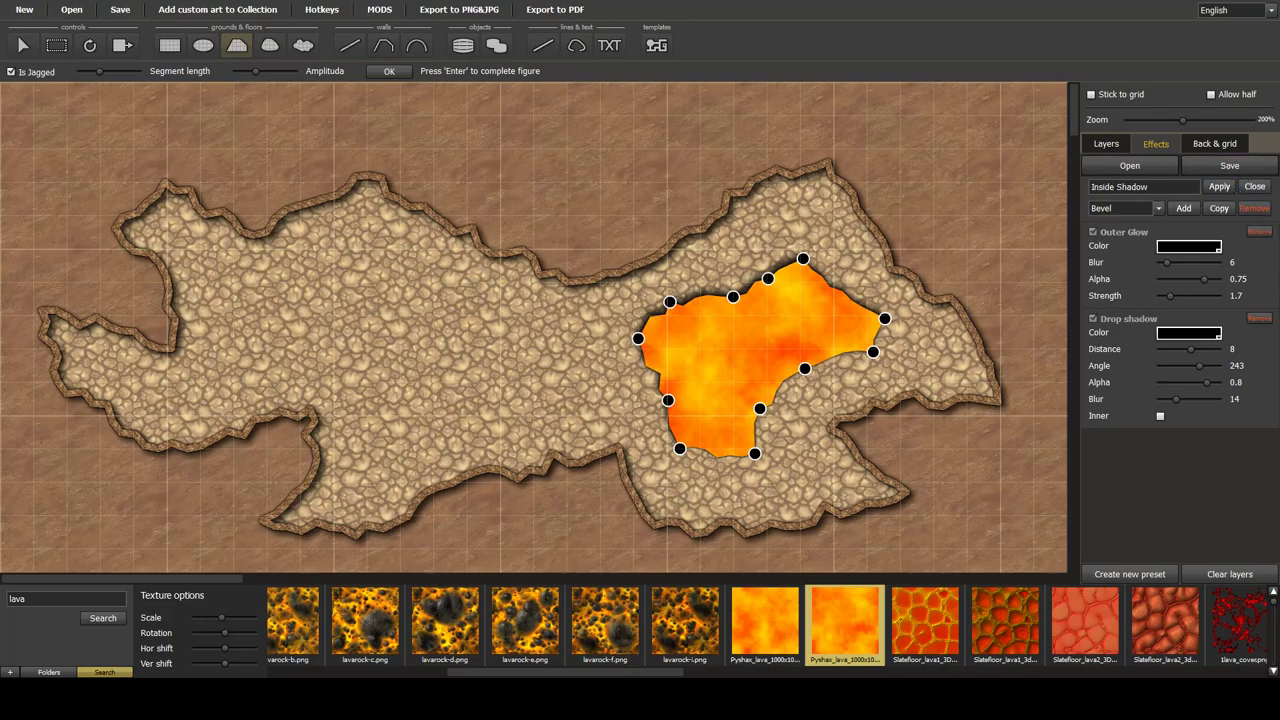
left_click(1224, 576)
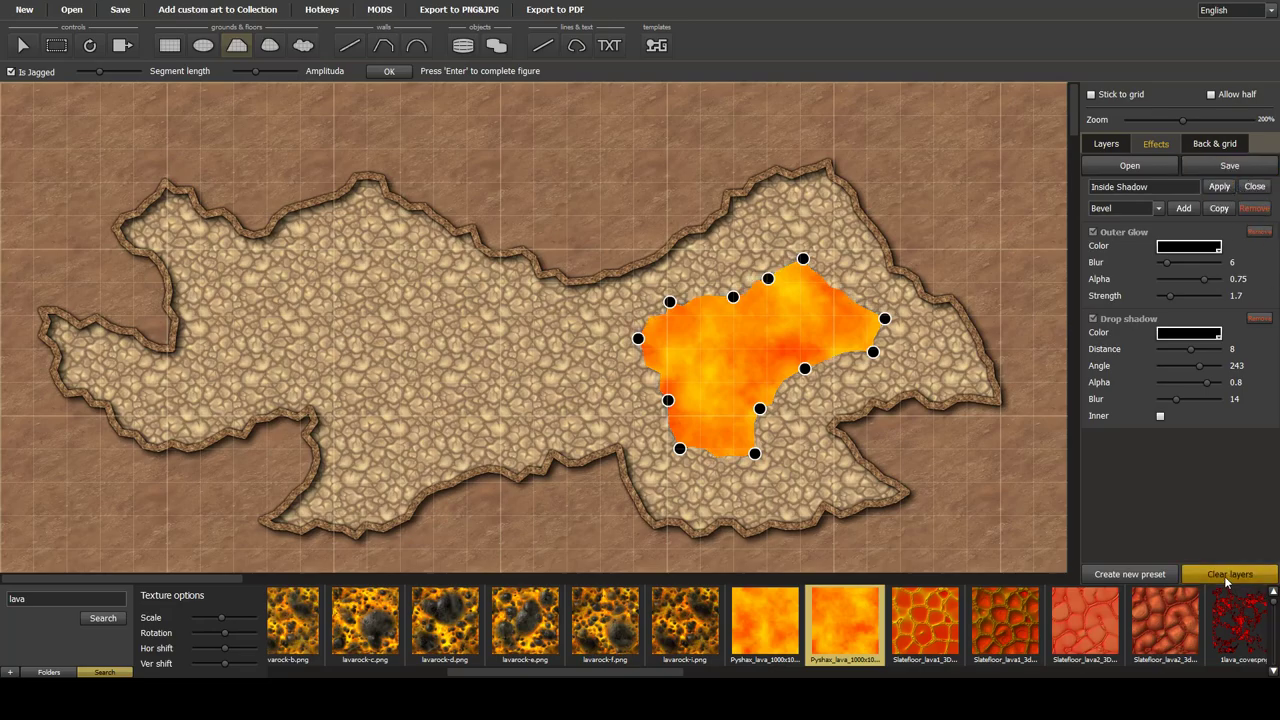
left_click(1108, 146)
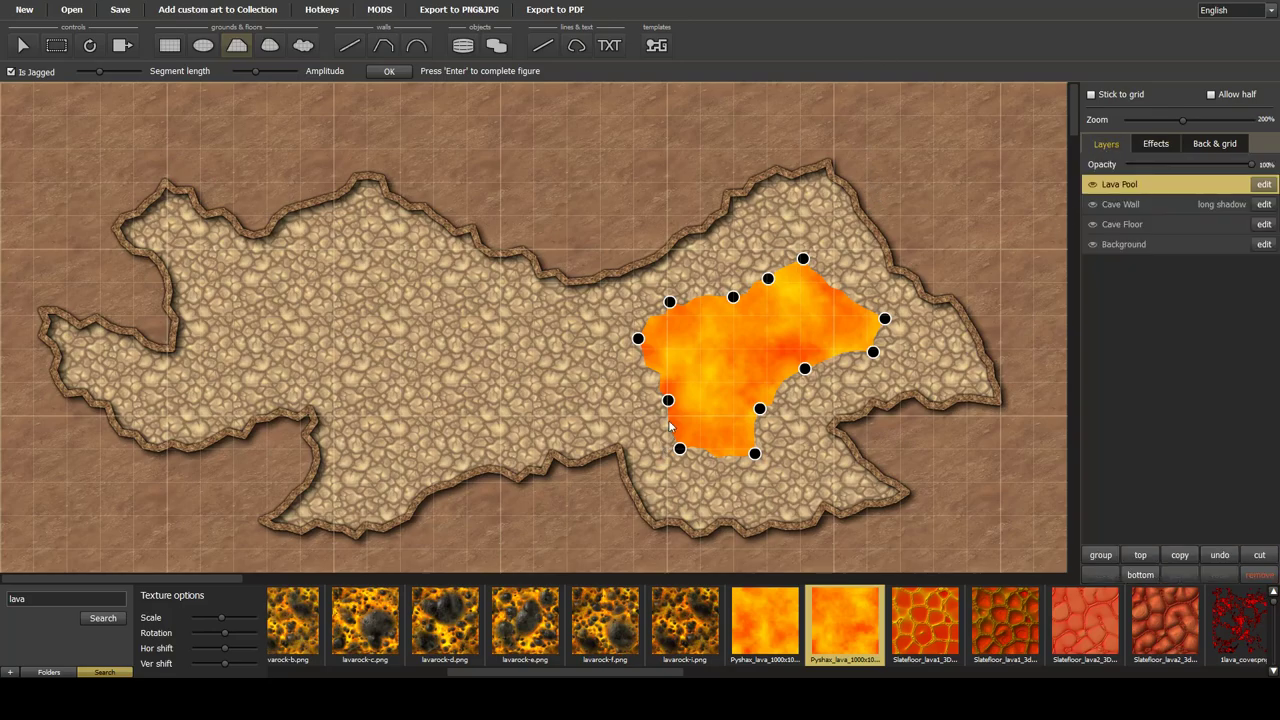
left_click(390, 72)
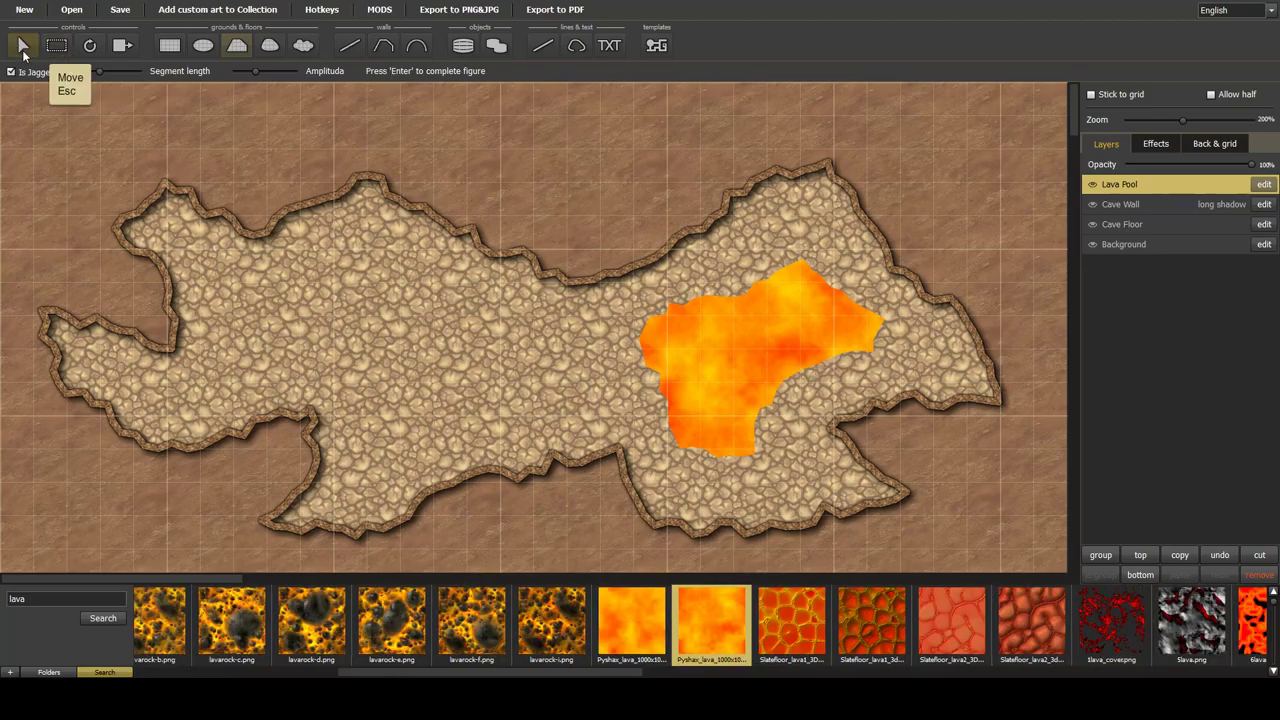
Select Cave Floor with Lava Pool and subtract the lava pool's shape from the floor
left_click(22, 48)
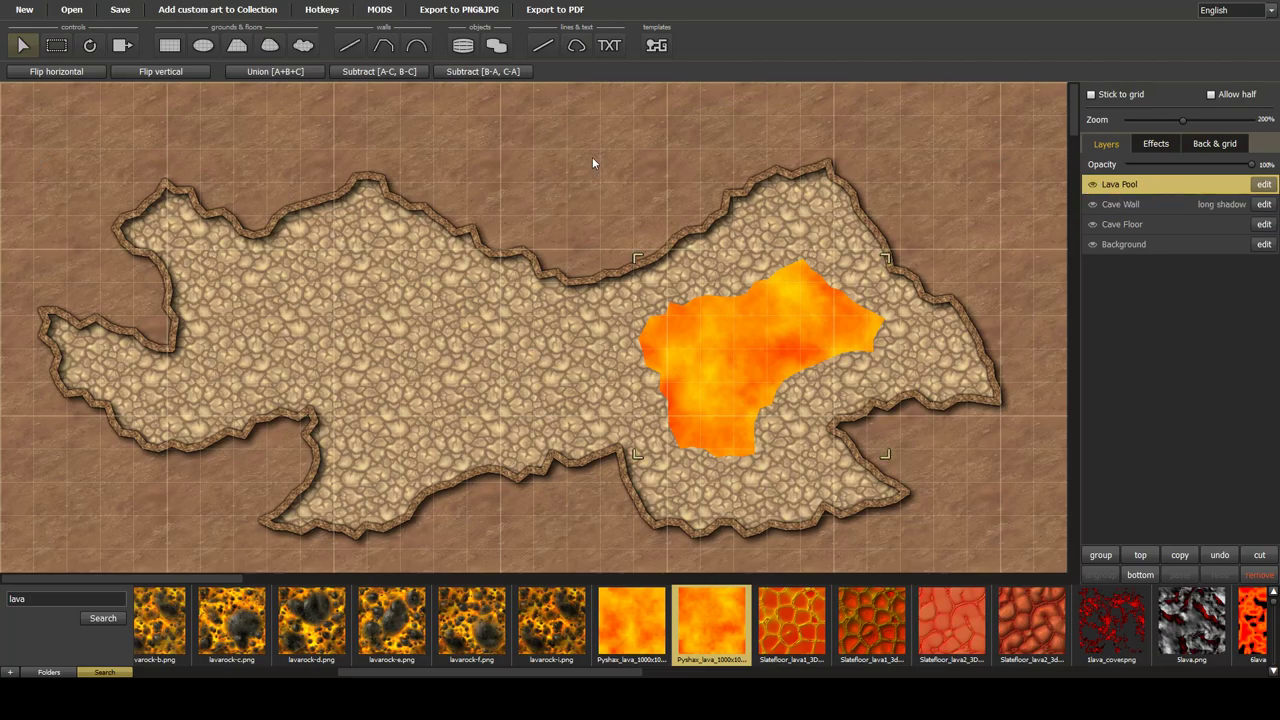
left_click(1142, 226, "ctrl")
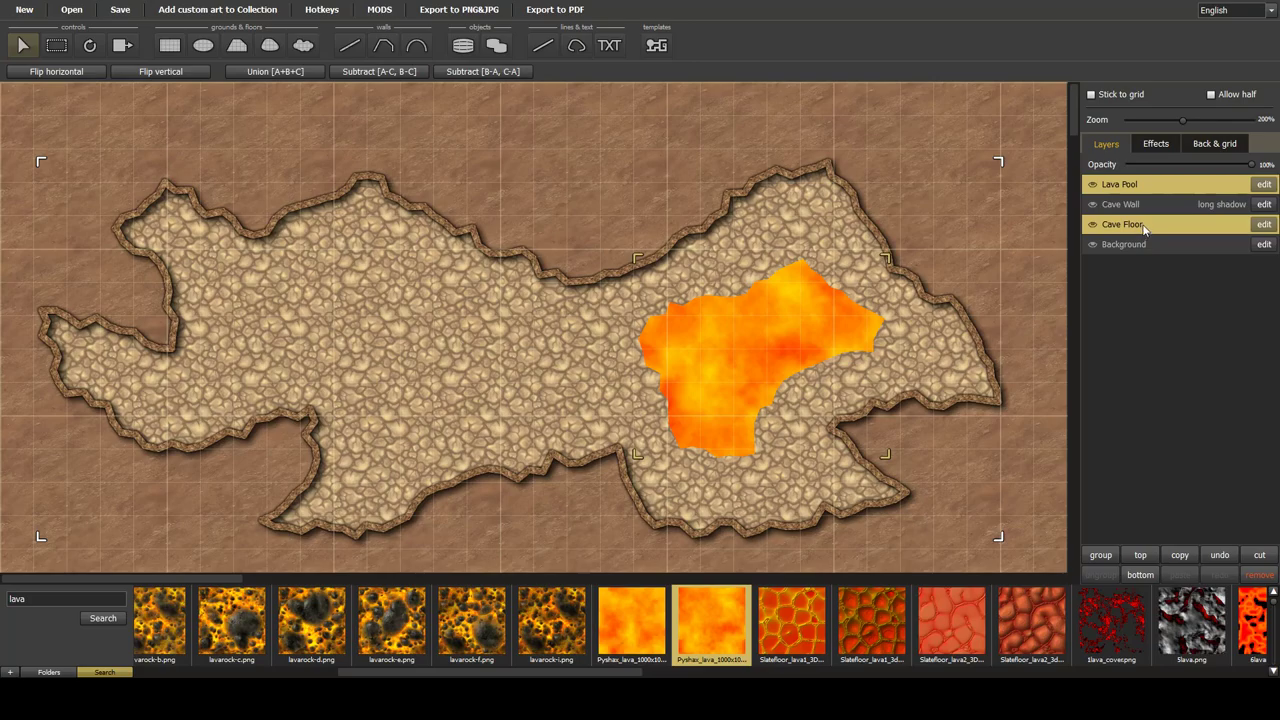
left_click(470, 74)
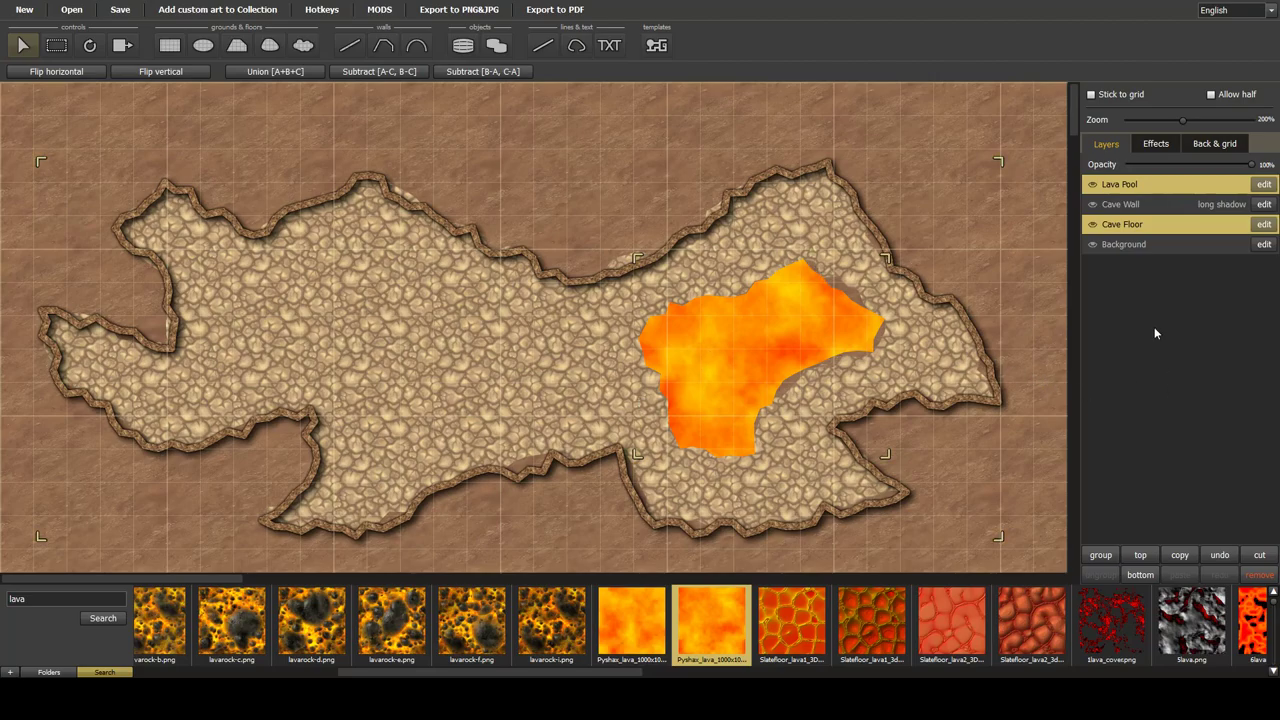
Compare the floor hole with Lava Pool shown and hidden, then delete the Lava Pool layer
left_click(1093, 186)
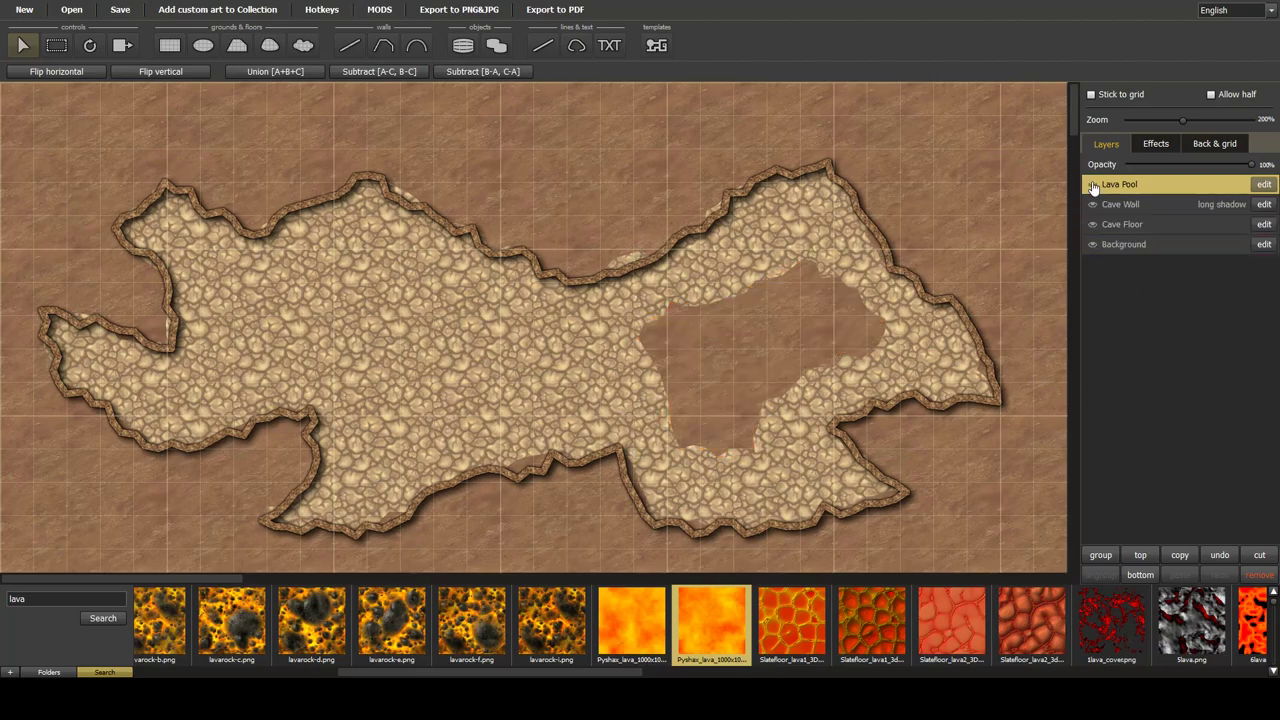
left_click(1093, 186)
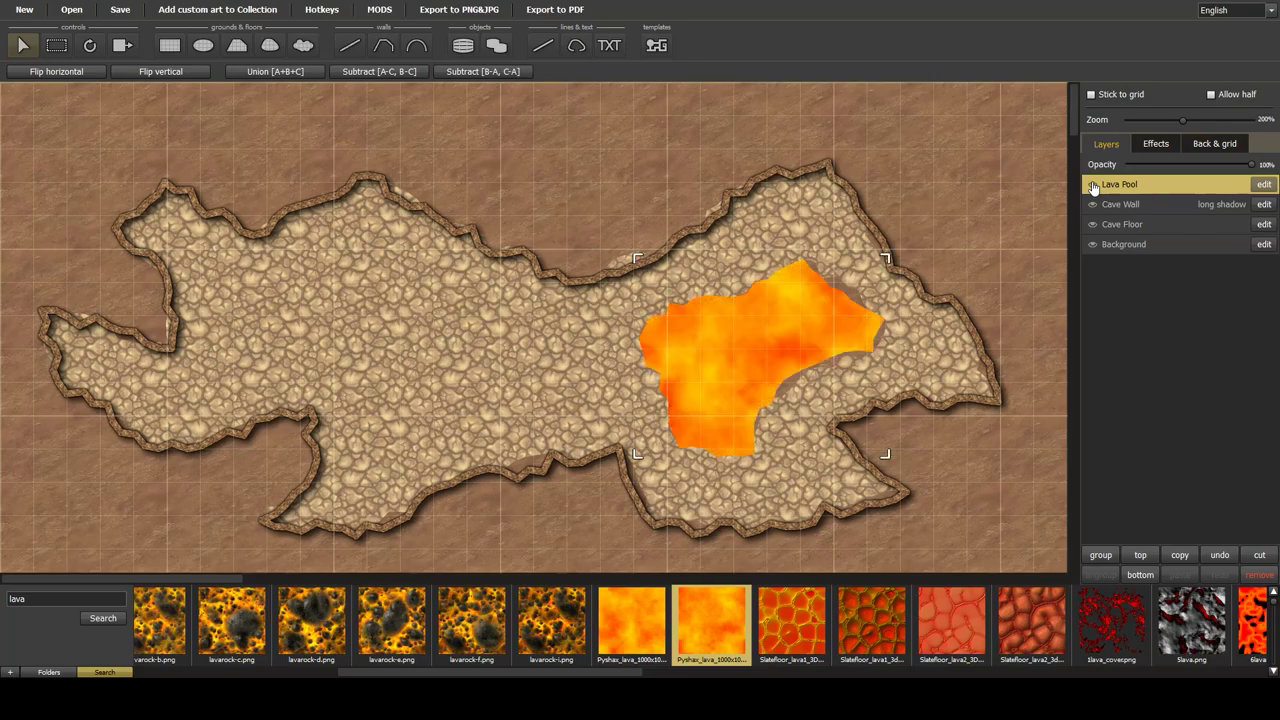
left_click(1093, 186)
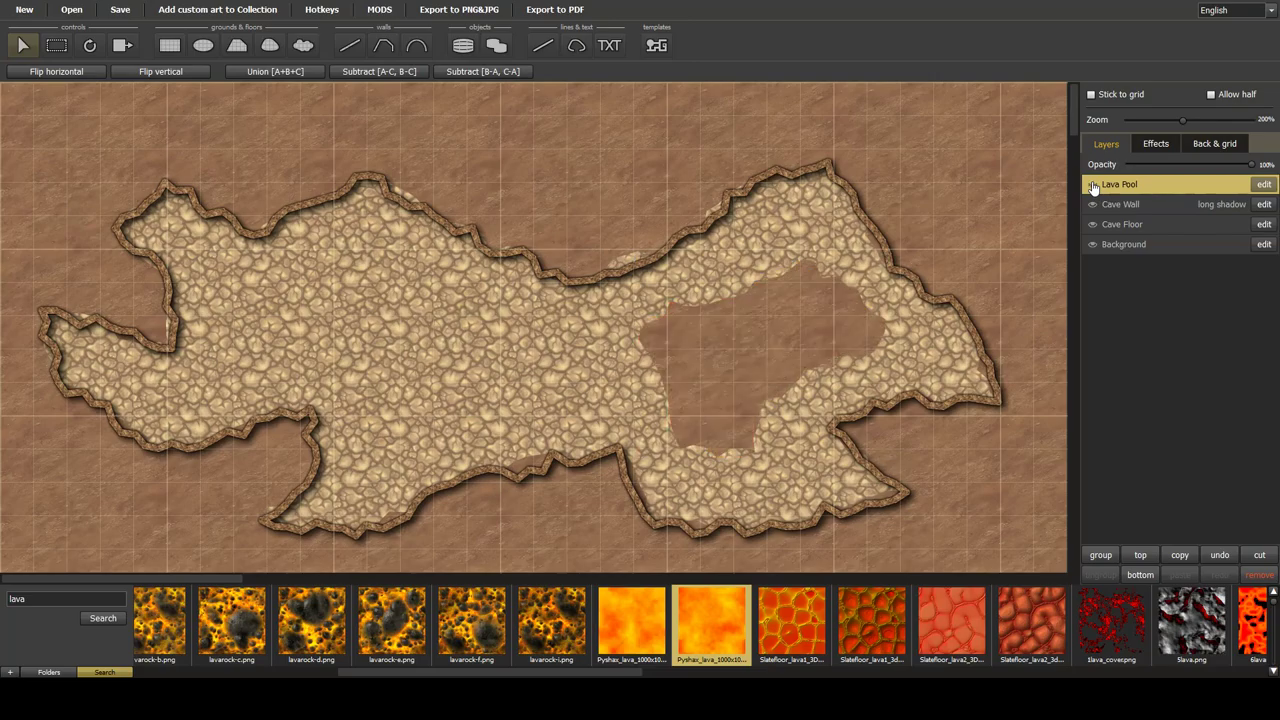
left_click(1093, 186)
left_click(1093, 186)
left_click(1093, 186)
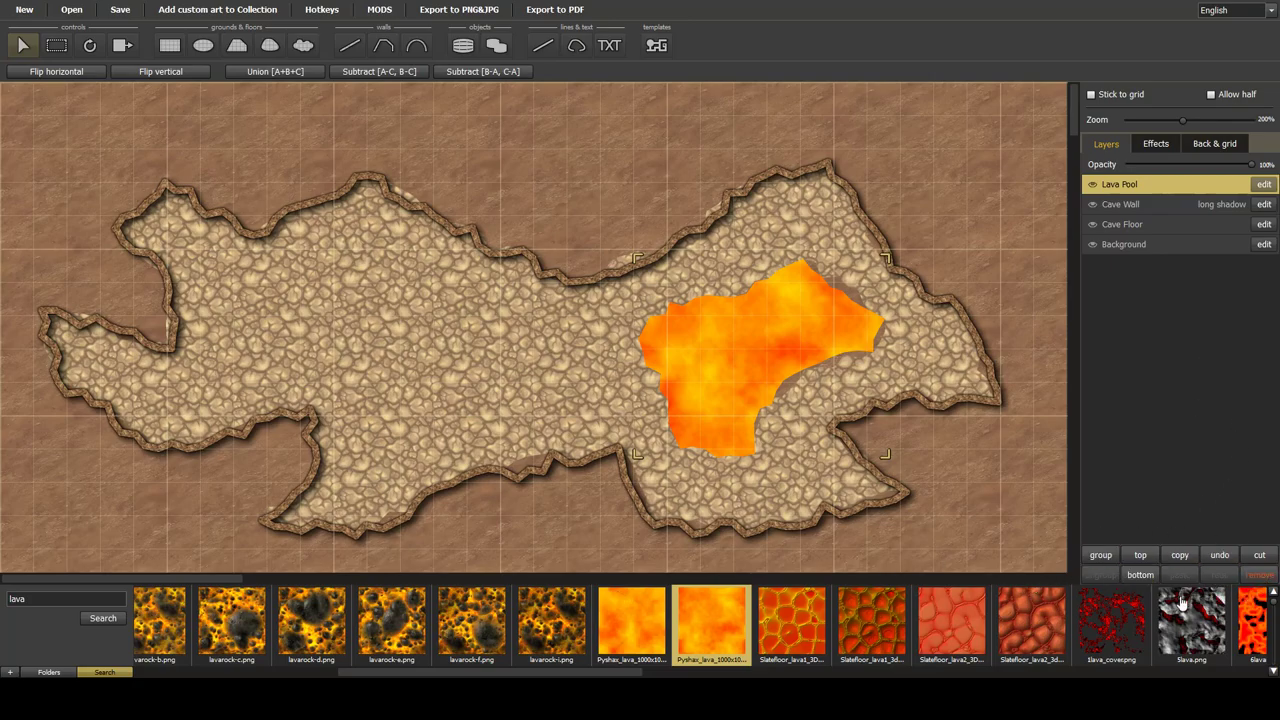
left_click(1259, 575)
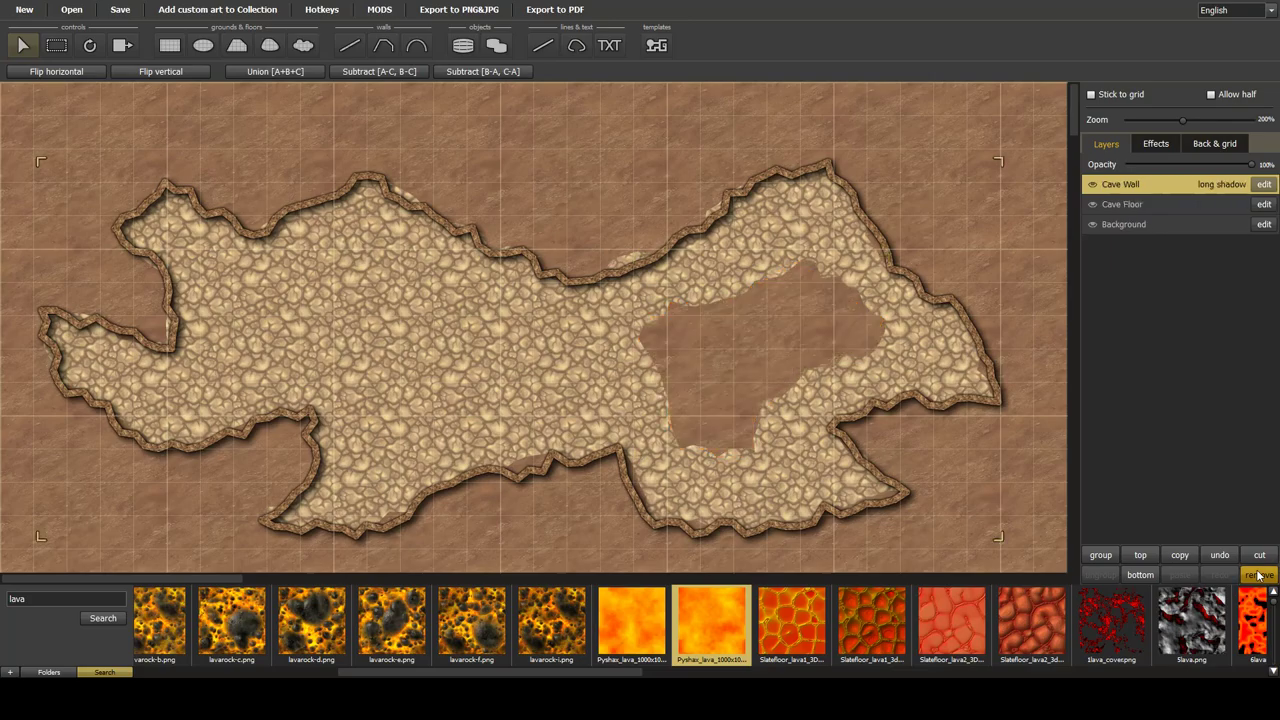
Draw a new seven-corner lava polygon covering the floor hole with the polygon ground tool
left_click(238, 47)
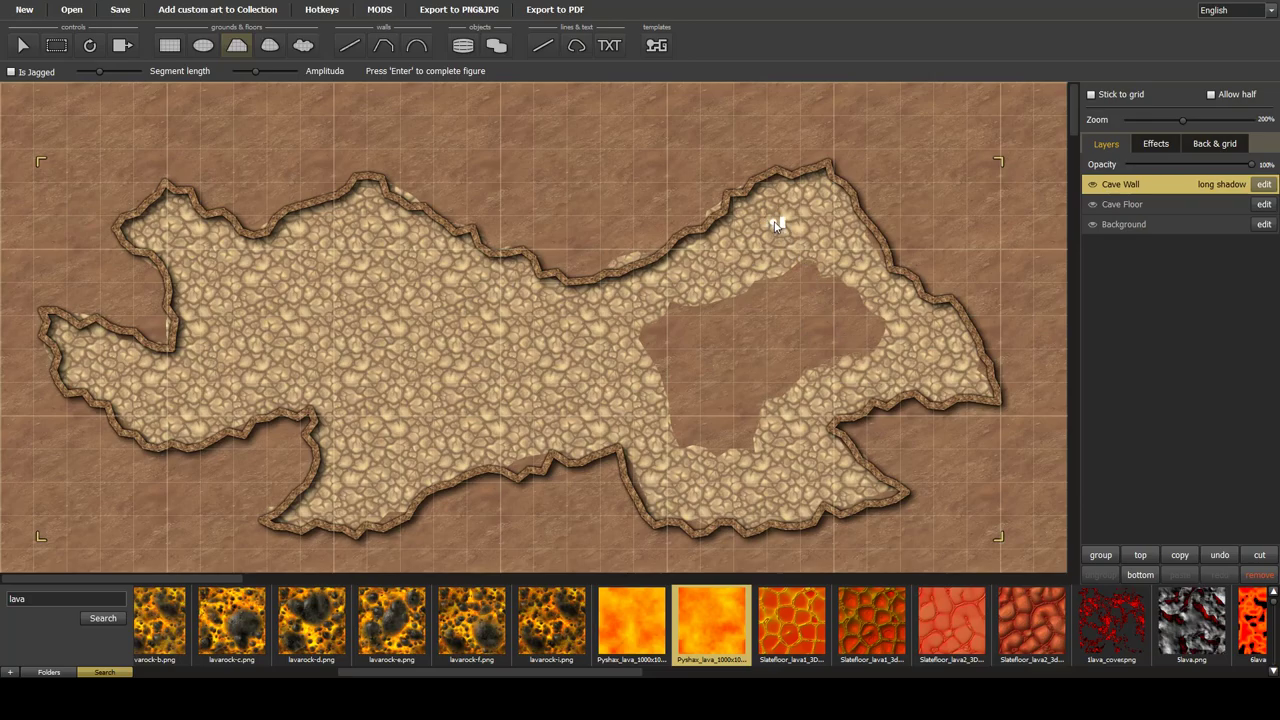
left_click(600, 310)
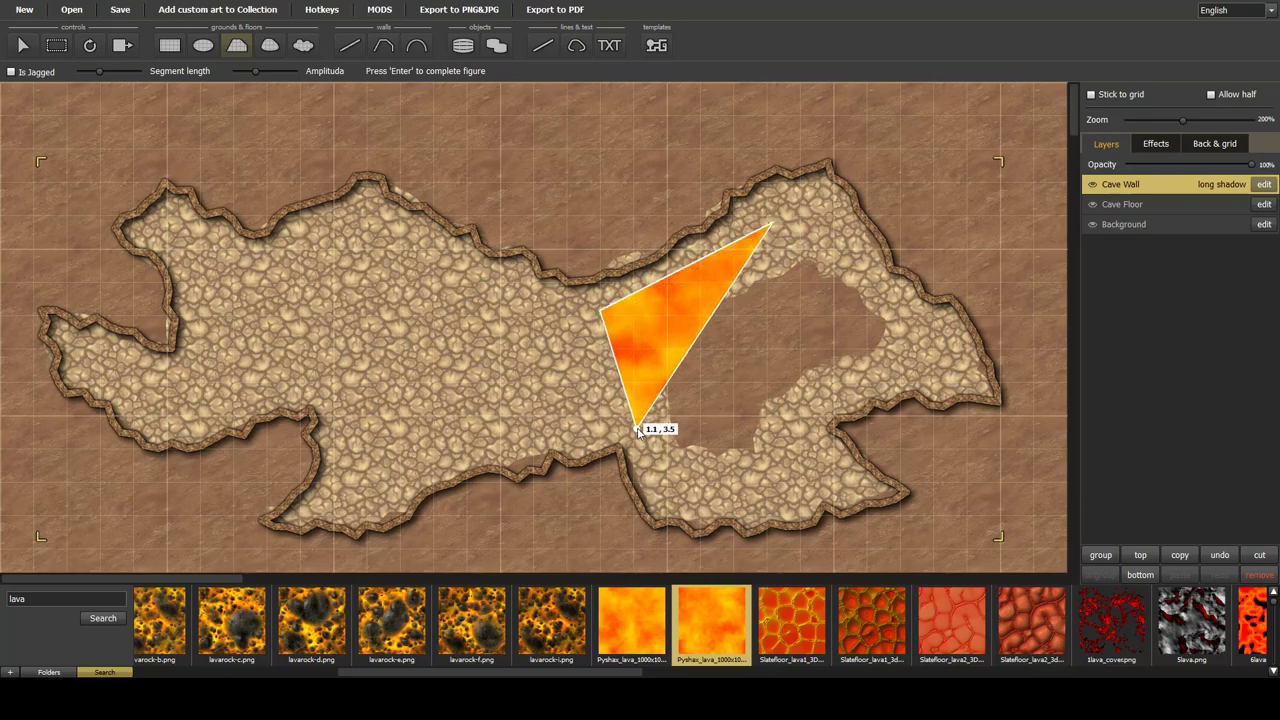
left_click(645, 441)
left_click(725, 487)
left_click(810, 465)
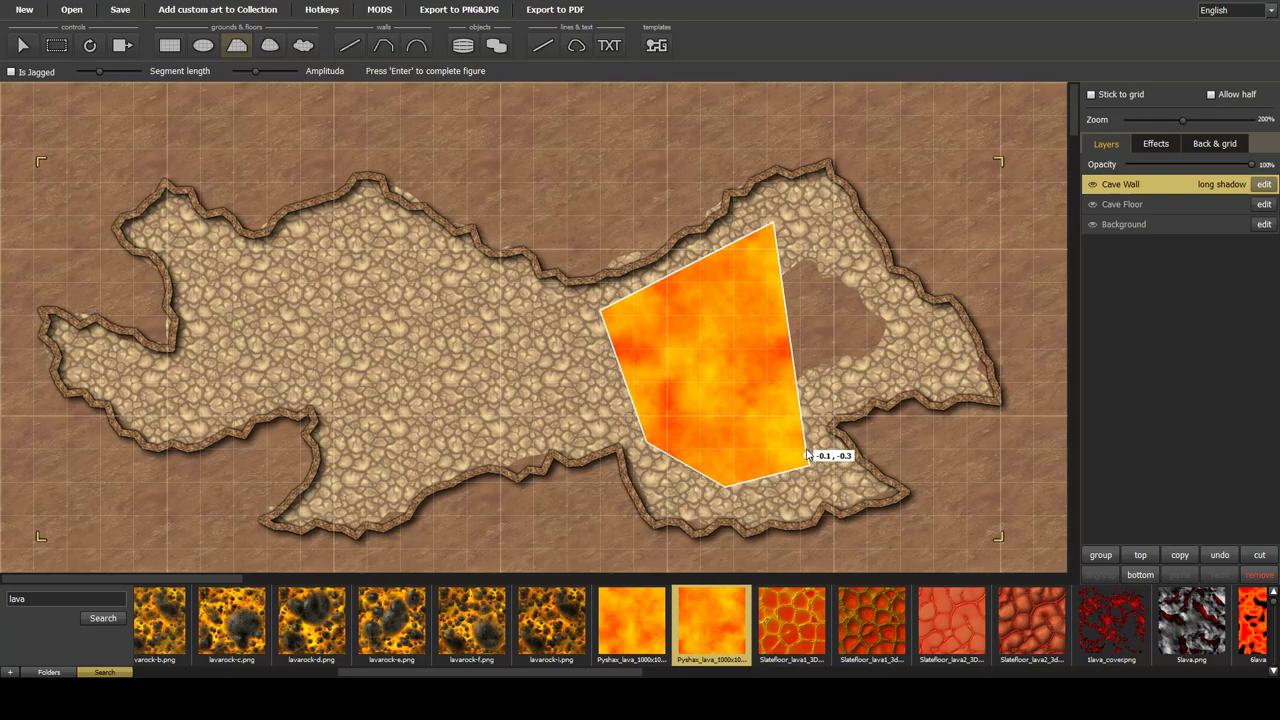
left_click(810, 383)
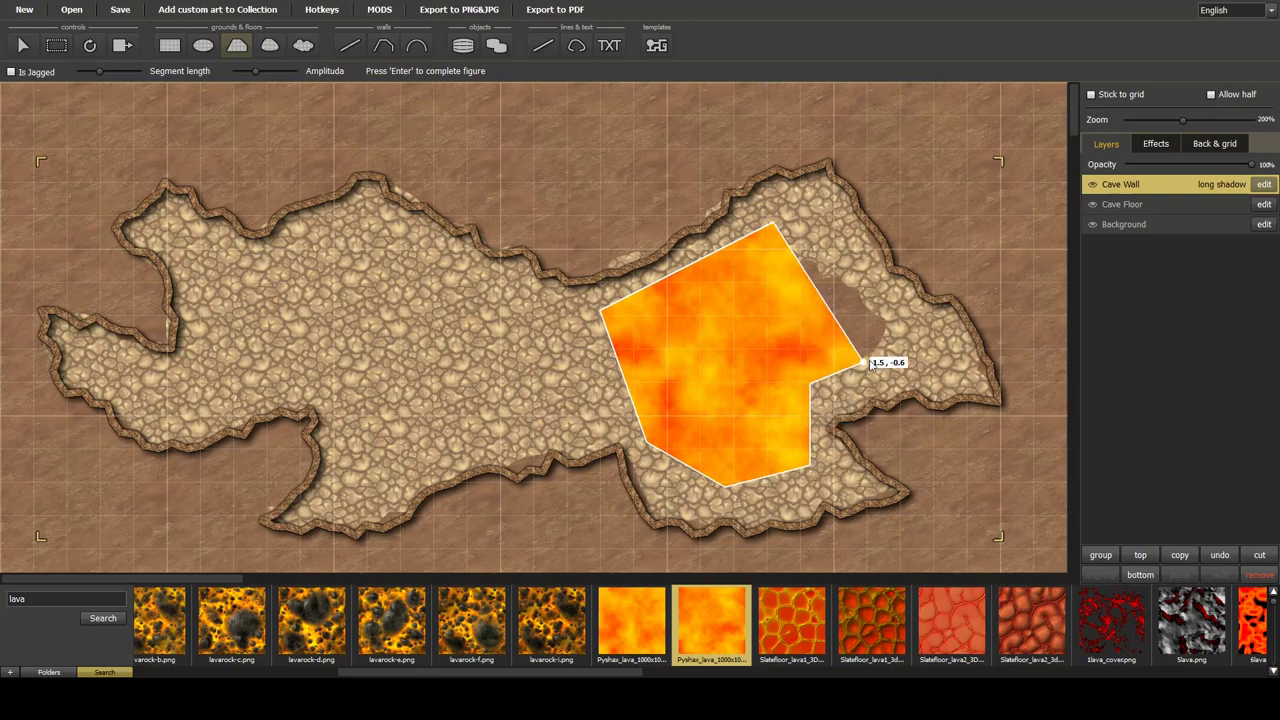
left_click(921, 343)
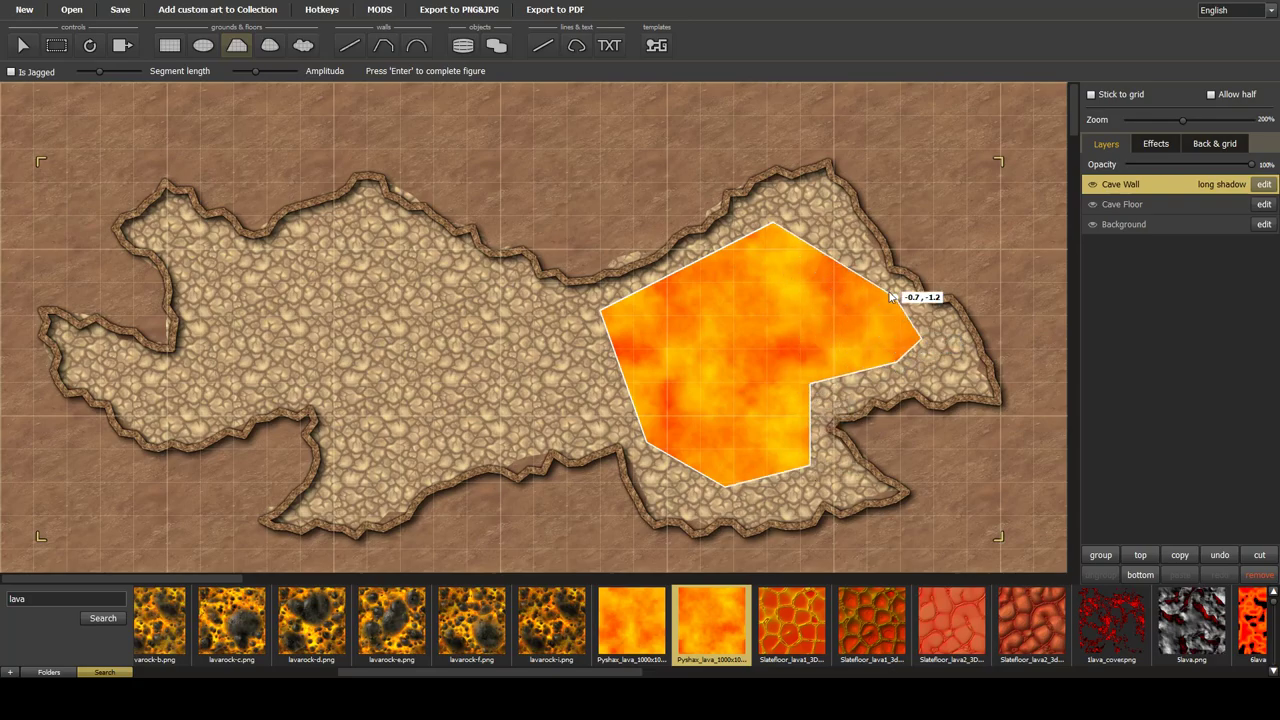
left_click(853, 247)
key("Return")
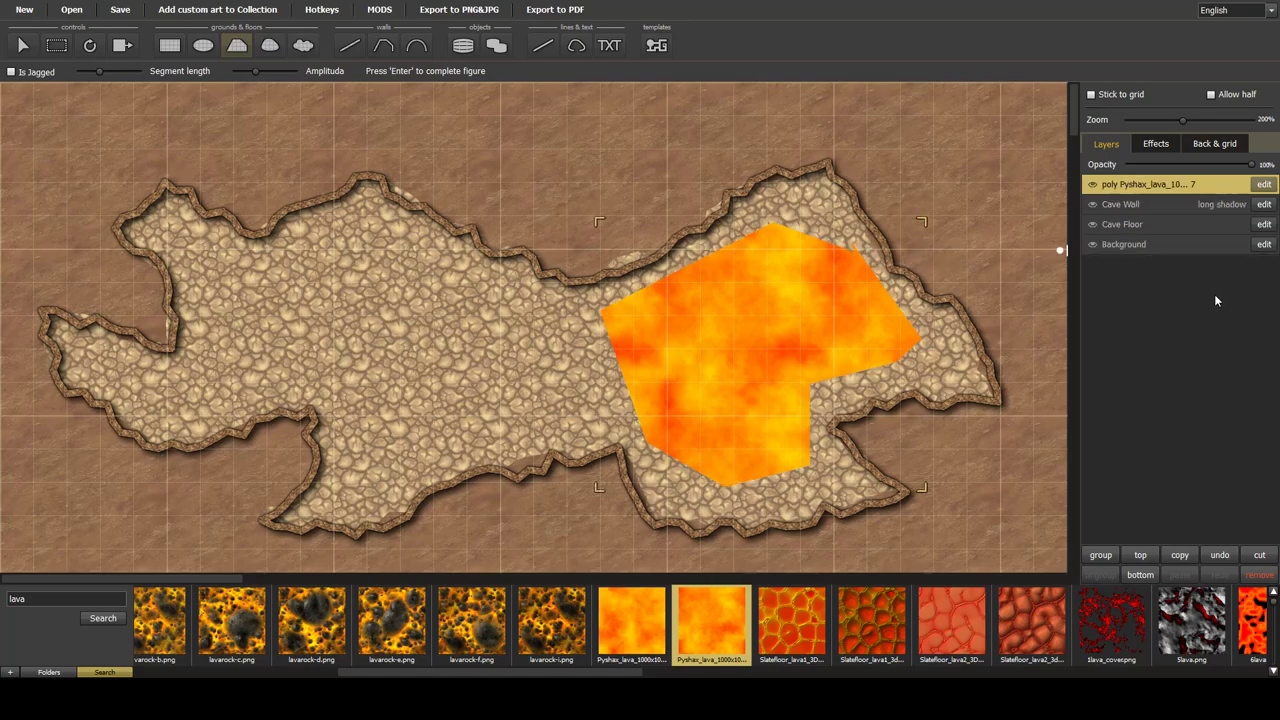
Rename the new lava polygon's layer to 'Lava'
double_click(1150, 184)
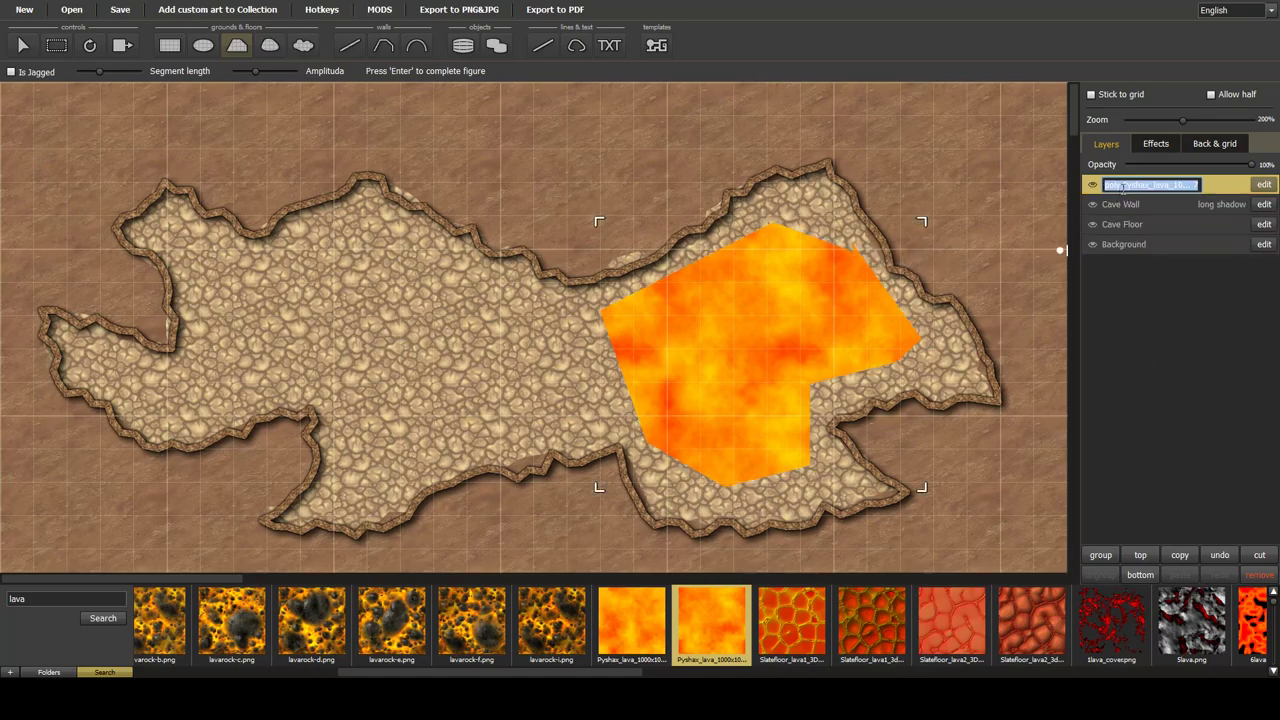
type("Lav")
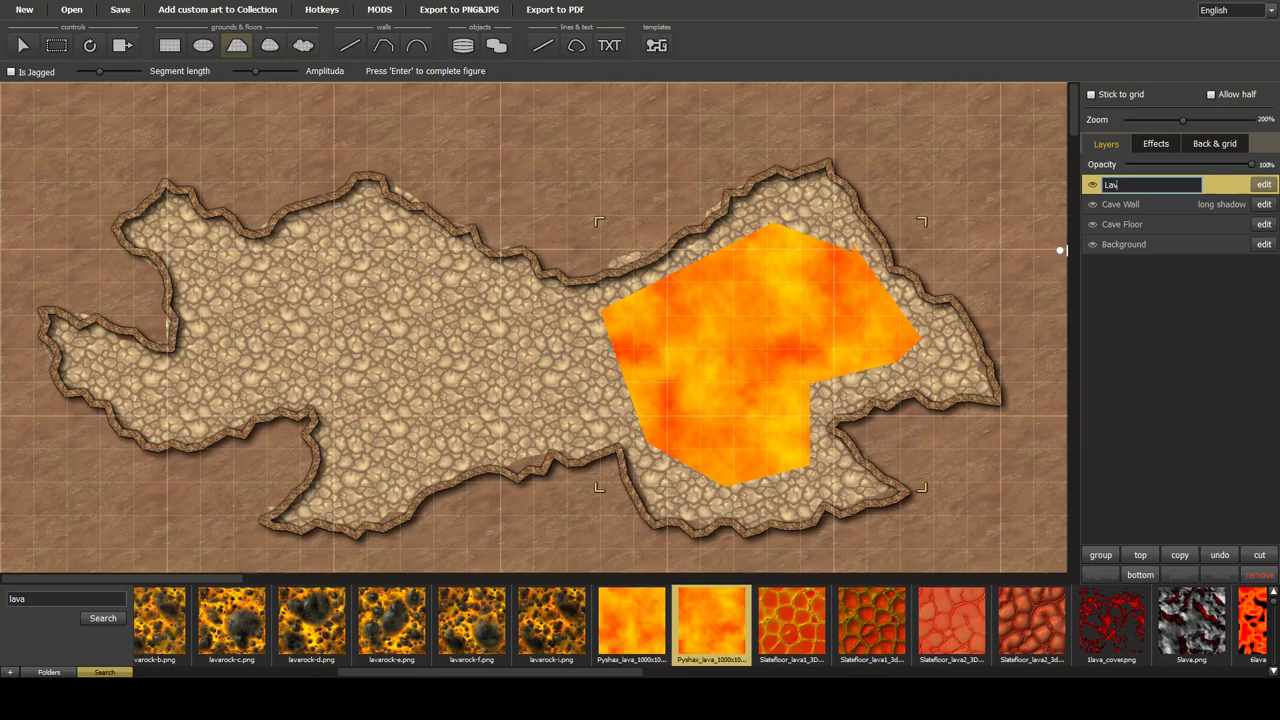
type("a")
key("Return")
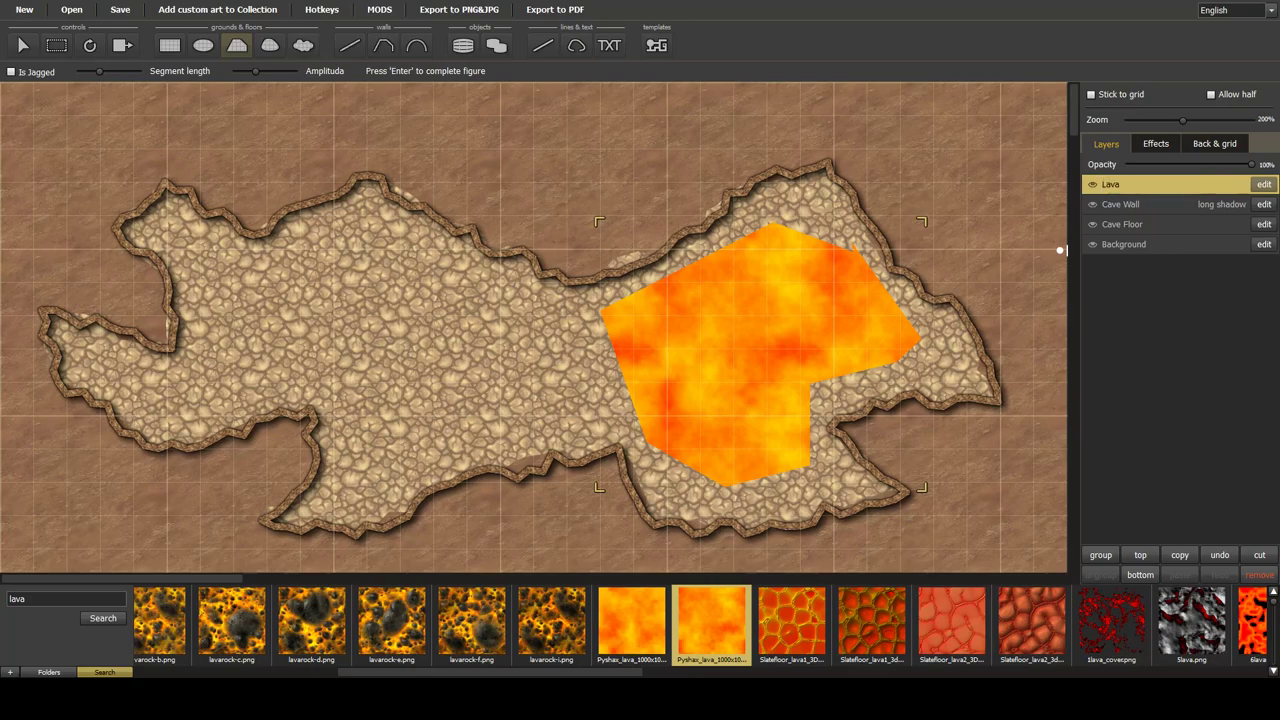
Move Lava beneath Cave Floor and drag the floor hole's edge points into a wider outline
left_click_drag(1114, 187, 1118, 232)
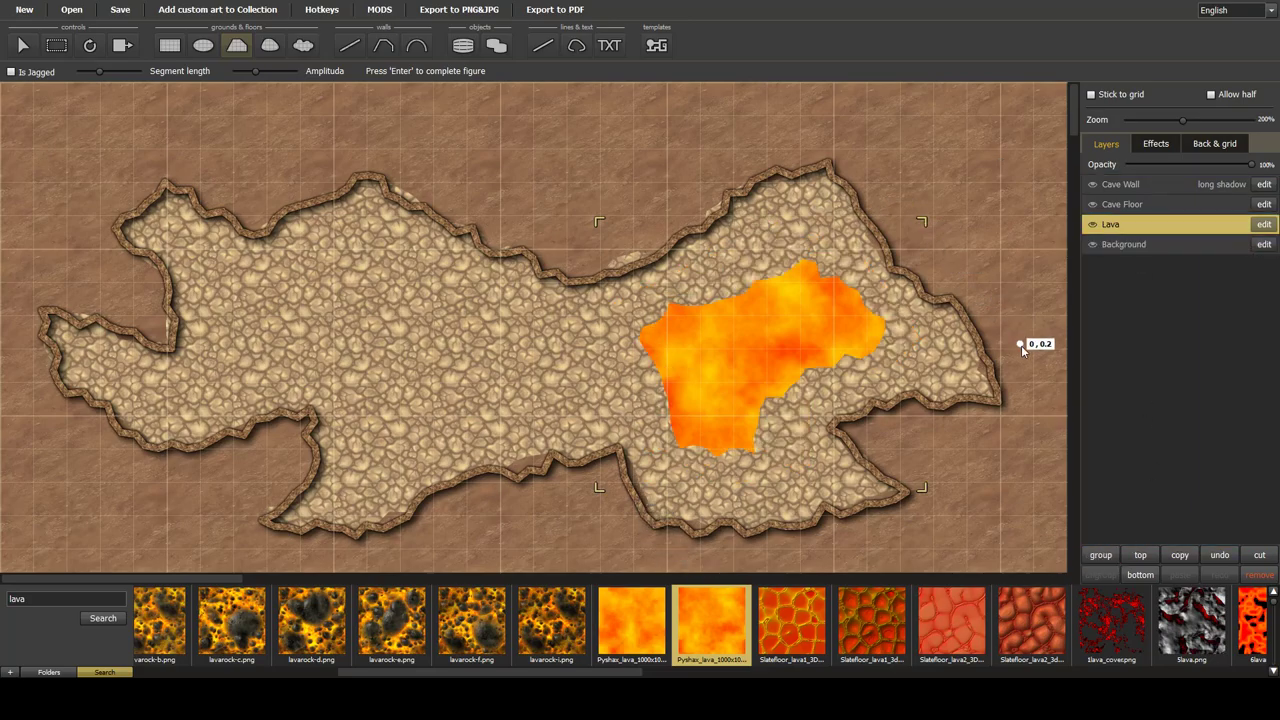
left_click(1136, 211)
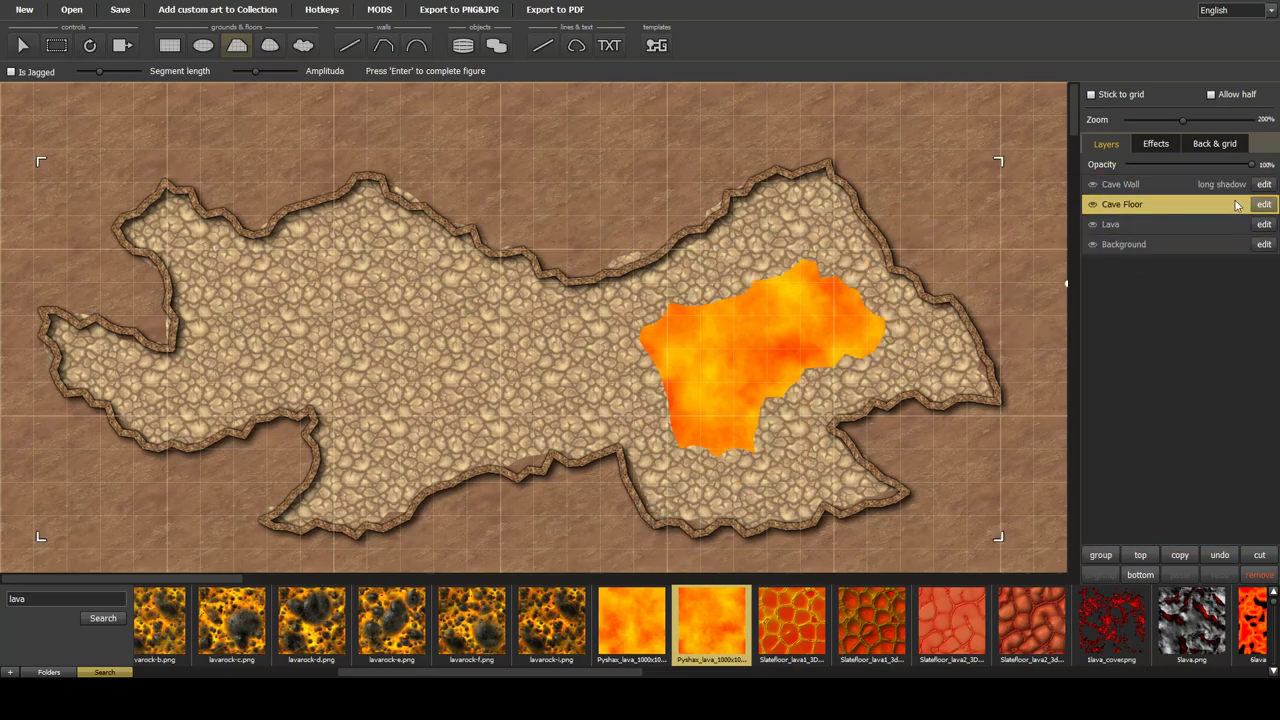
left_click(1263, 205)
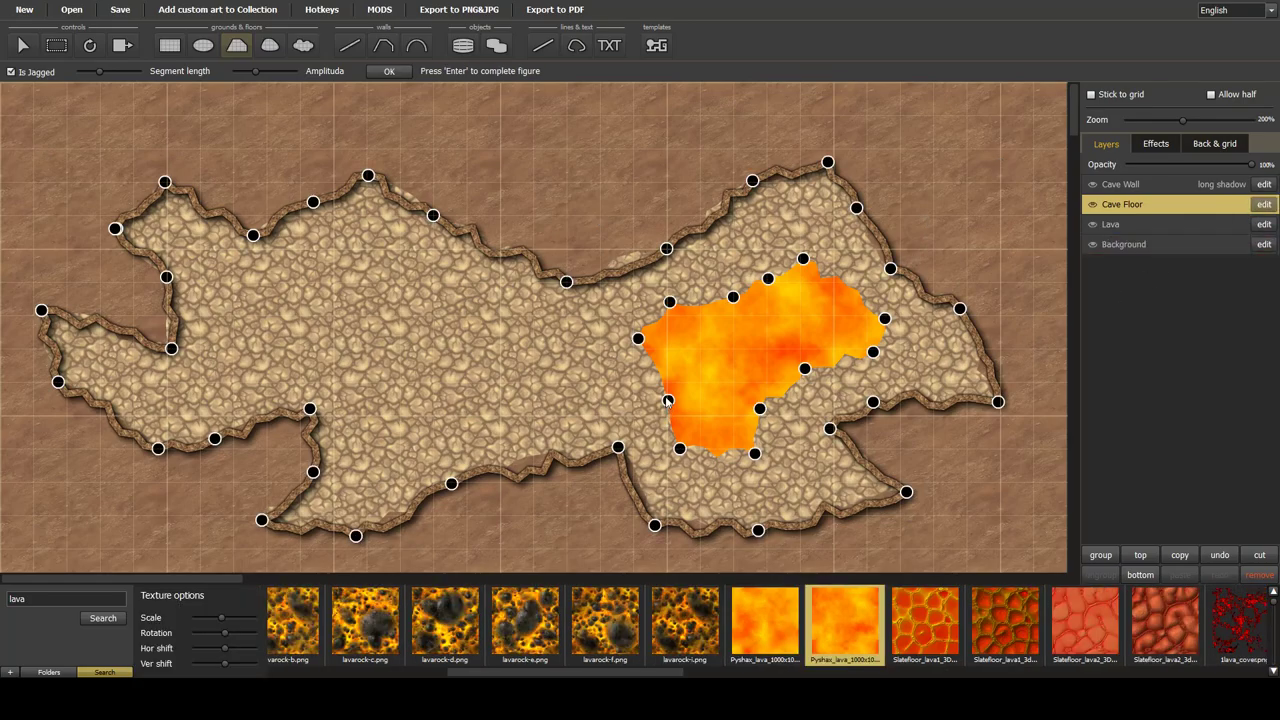
left_click_drag(668, 401, 673, 378)
left_click_drag(684, 452, 670, 435)
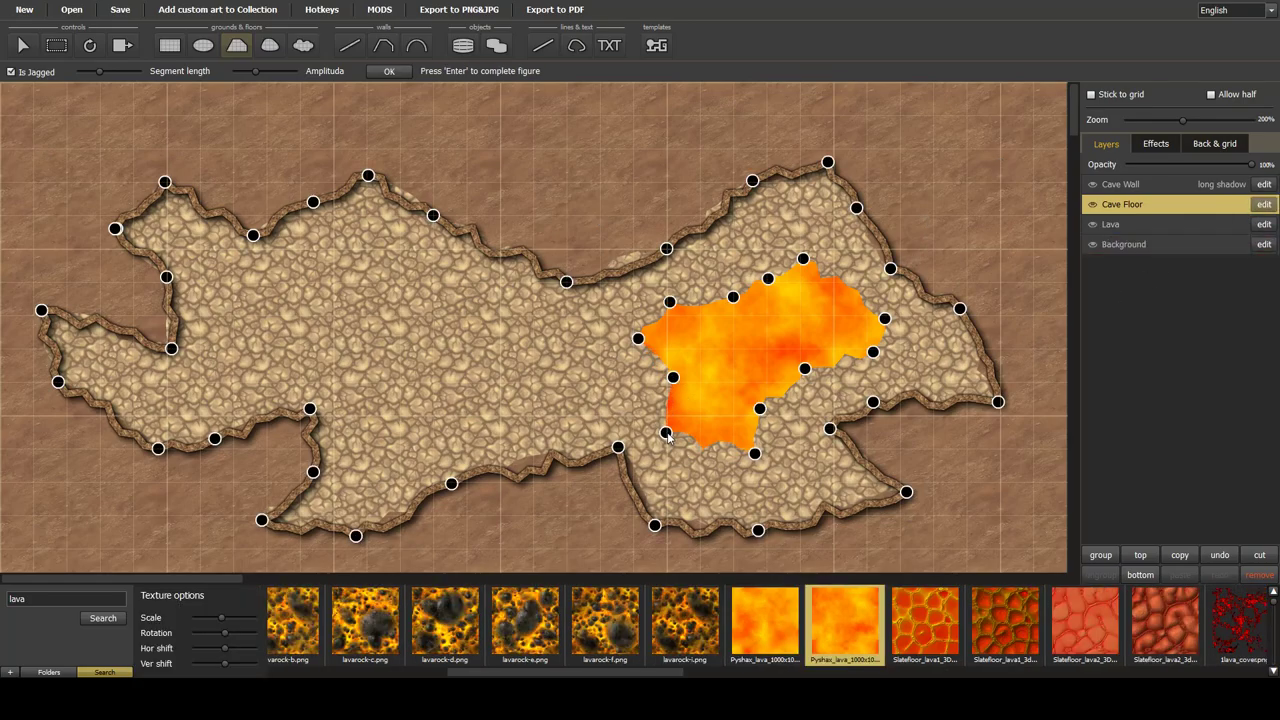
left_click_drag(760, 409, 791, 425)
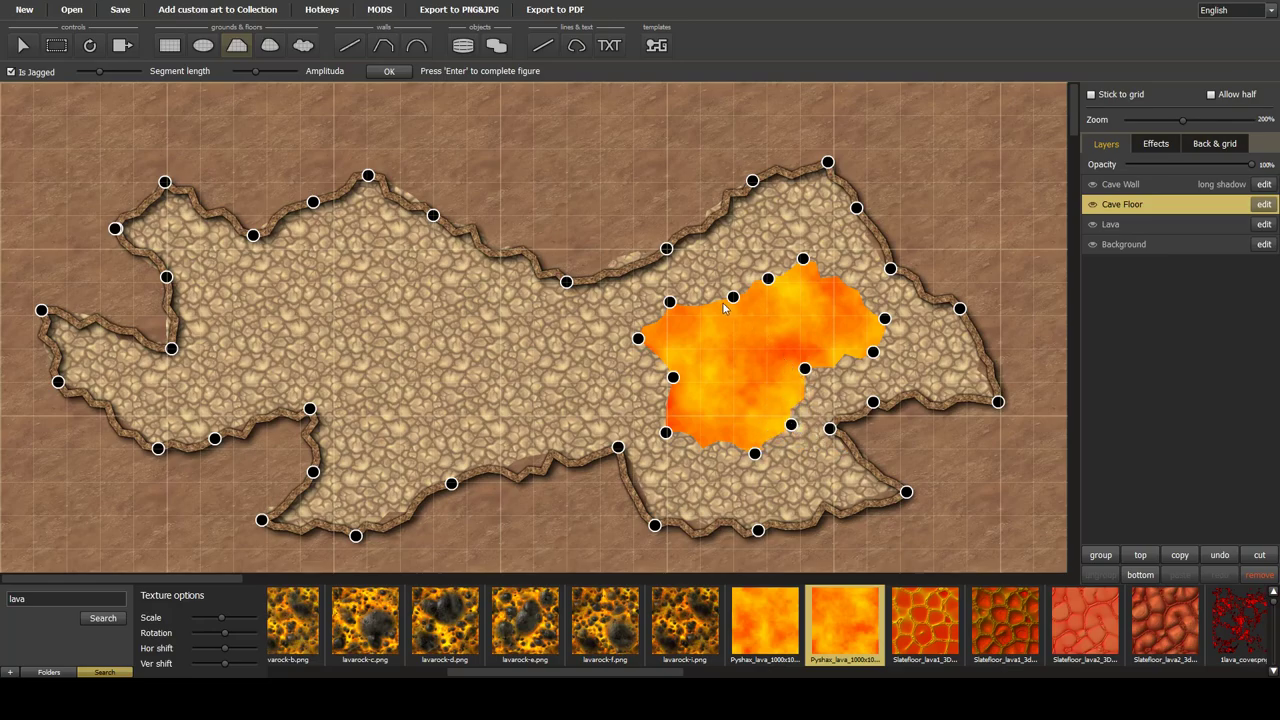
left_click_drag(732, 297, 676, 315)
left_click_drag(803, 260, 835, 277)
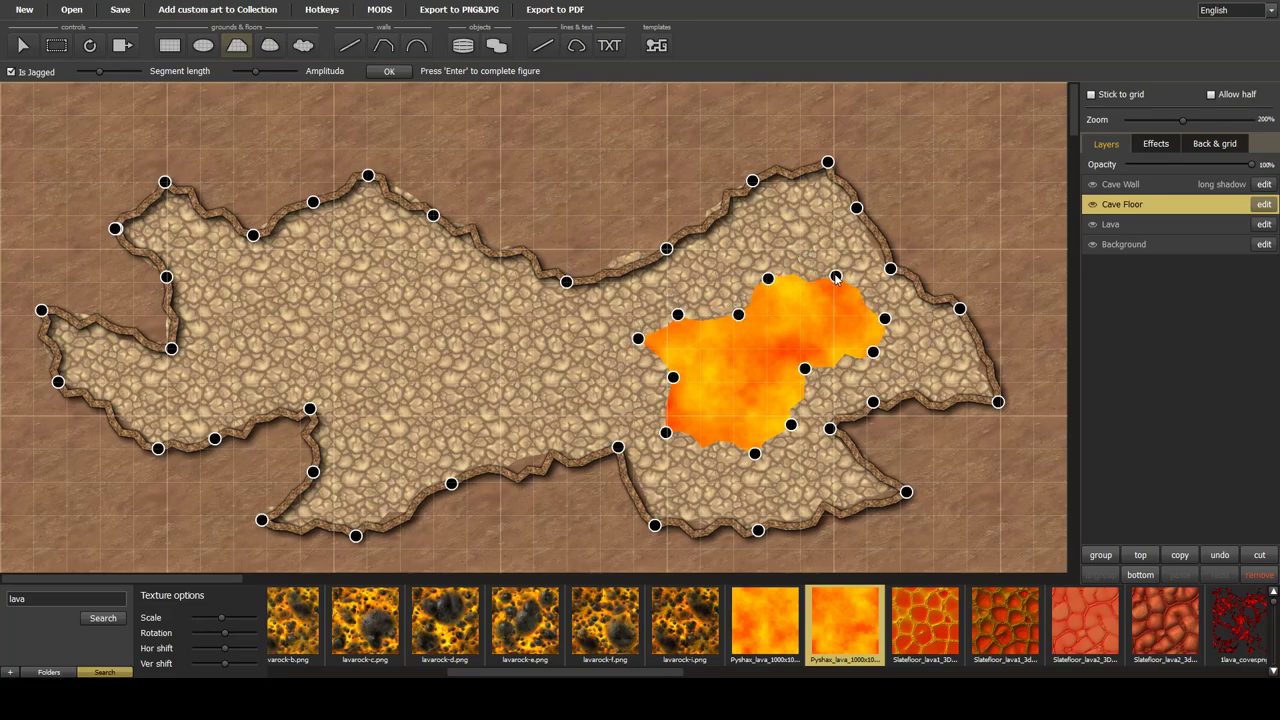
key("Return")
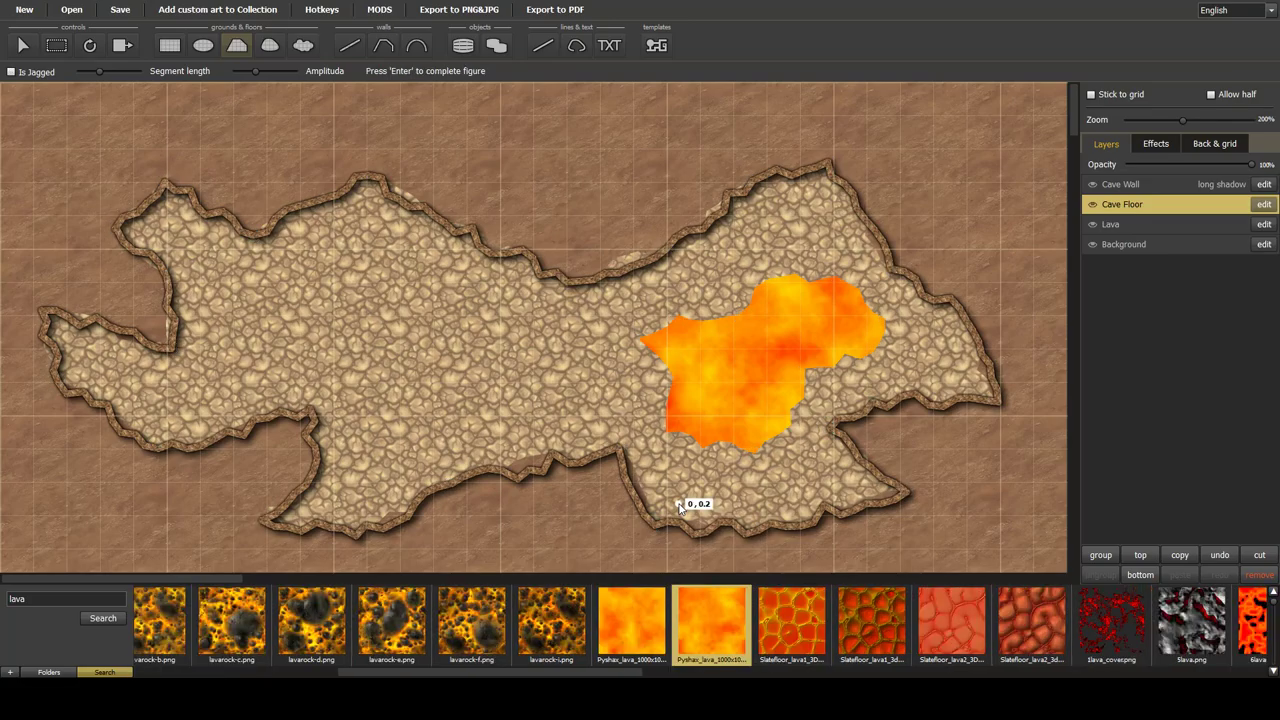
Apply the long shadow preset to the Cave Floor layer, then select Cave Wall
left_click(1152, 208)
left_click(1157, 145)
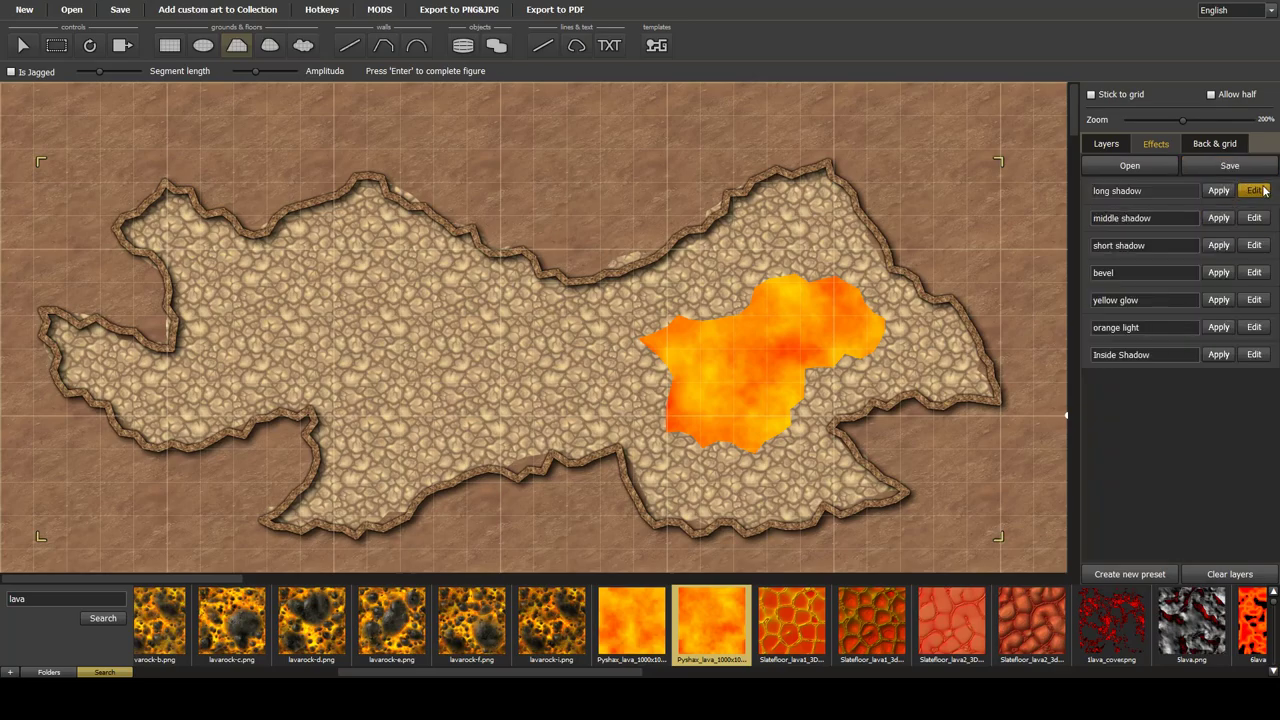
left_click(1255, 187)
left_click(1220, 191)
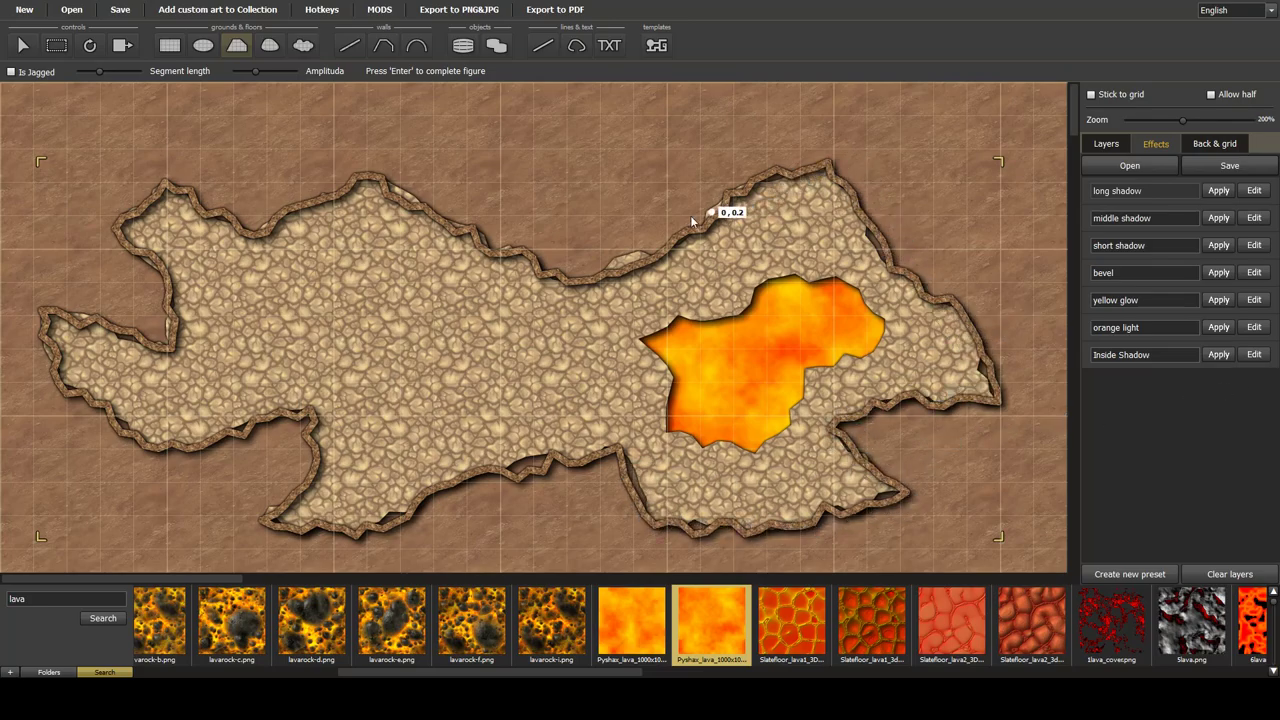
left_click(1104, 144)
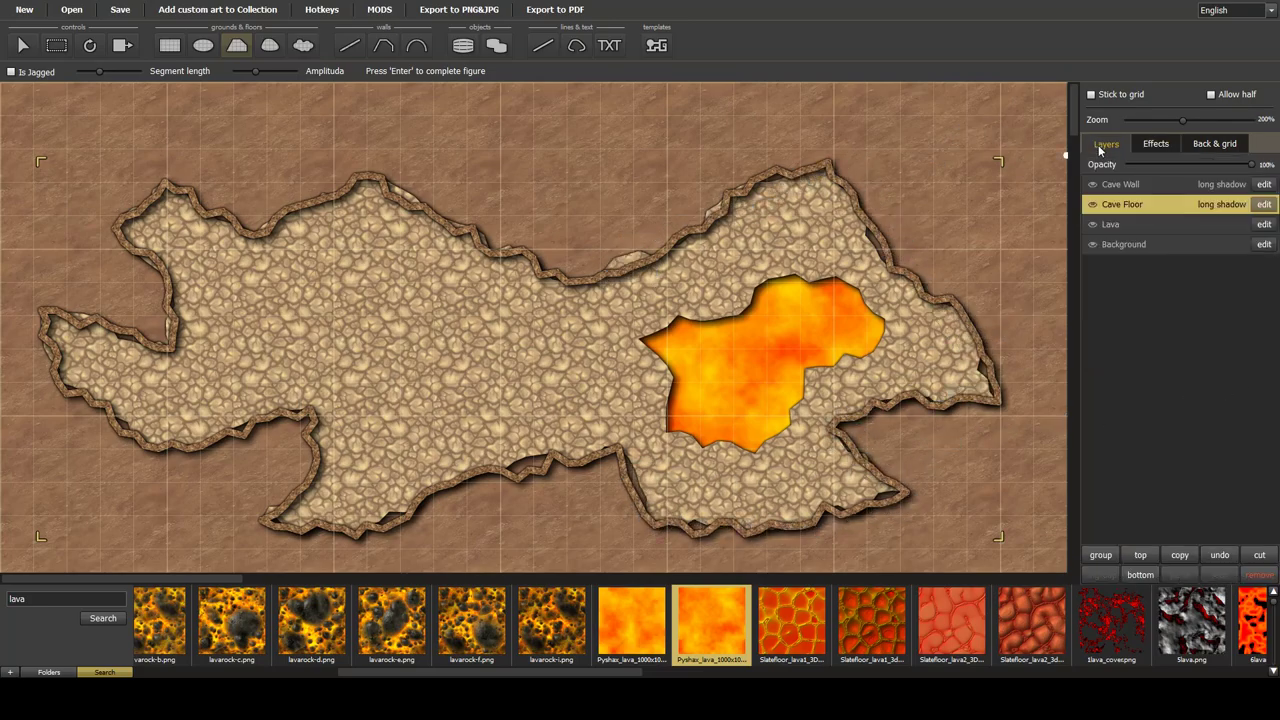
left_click(1178, 187)
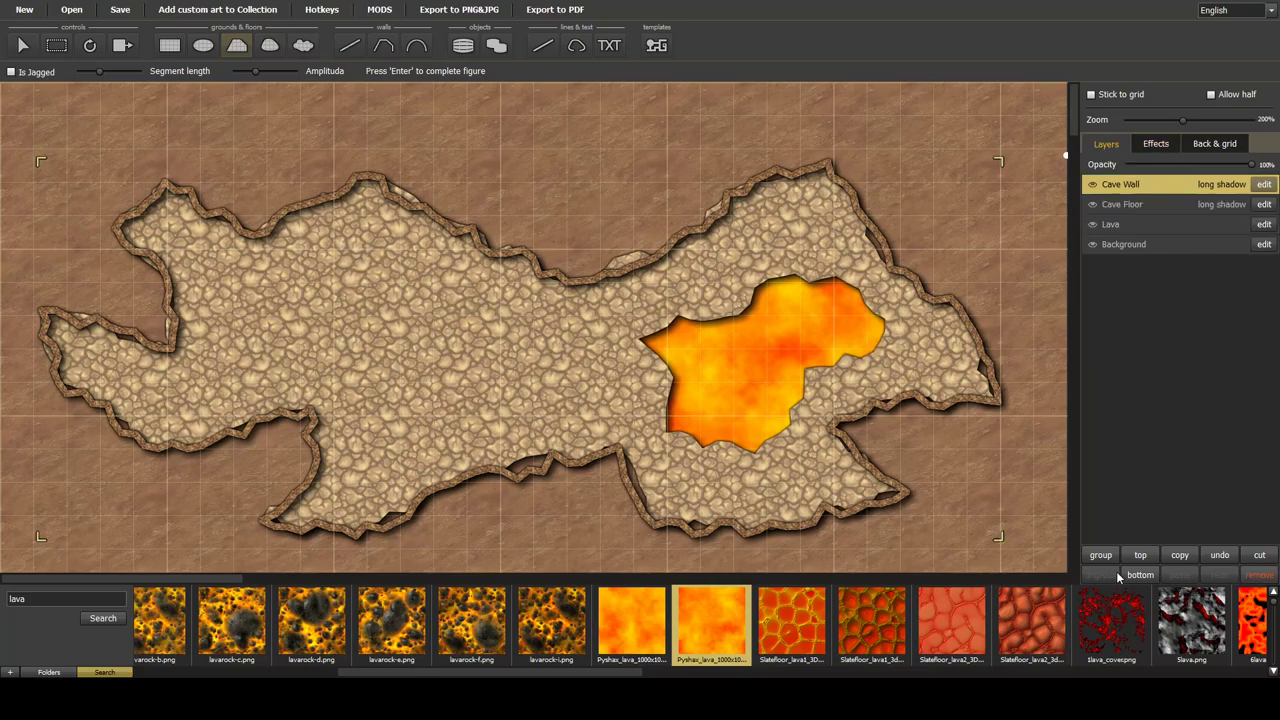
Replace Cave Wall with stone walls and load the fantasy_fortress collection, selecting wall stone 9
left_click(1262, 576)
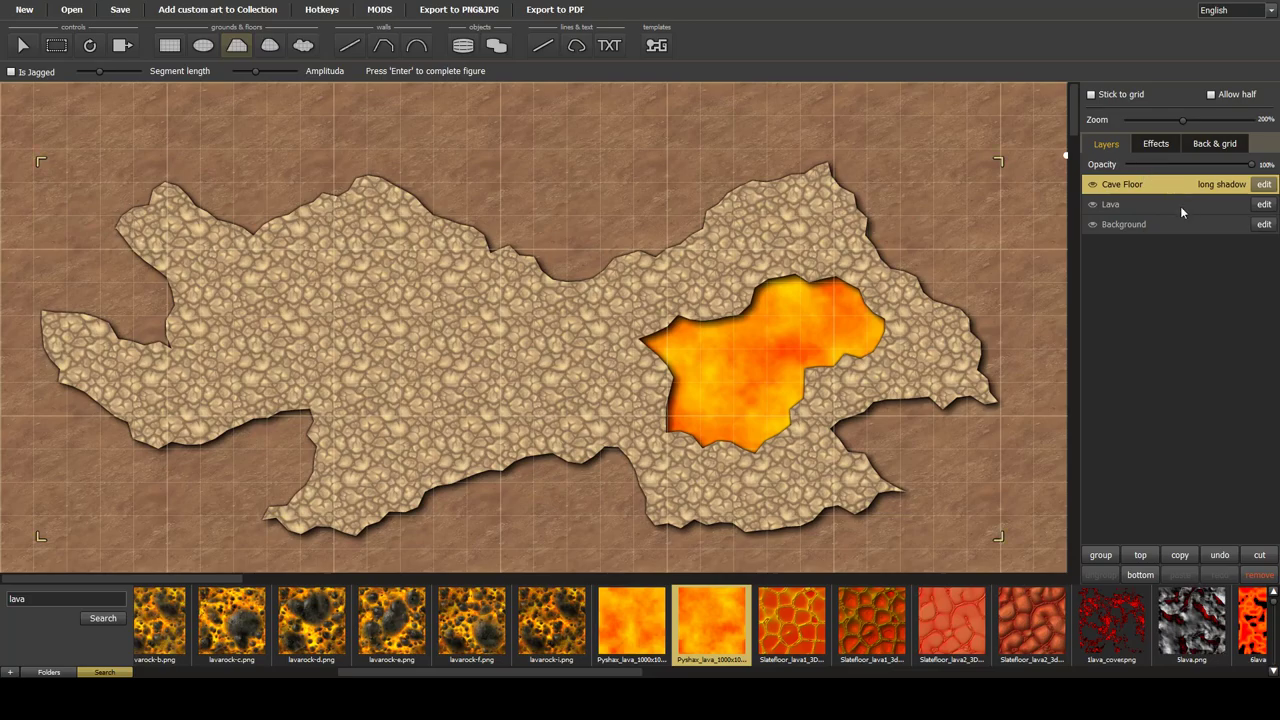
key("ctrl+z")
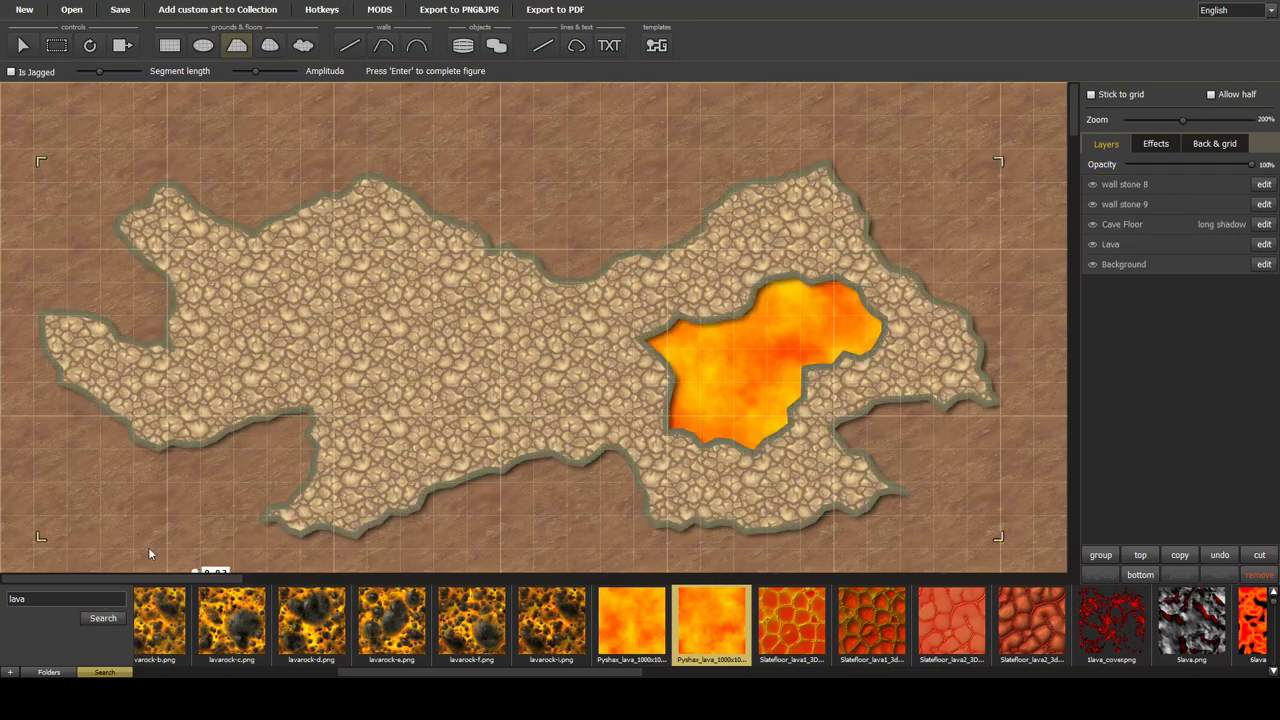
left_click(349, 45)
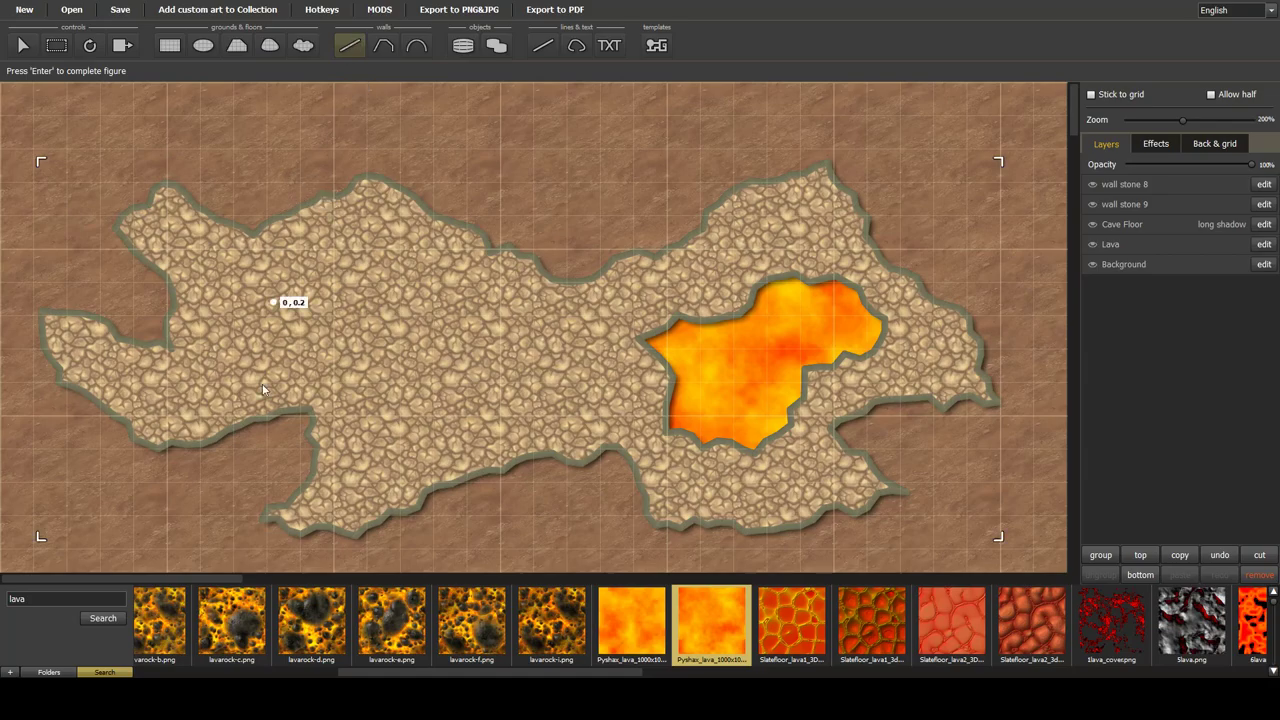
left_click(49, 672)
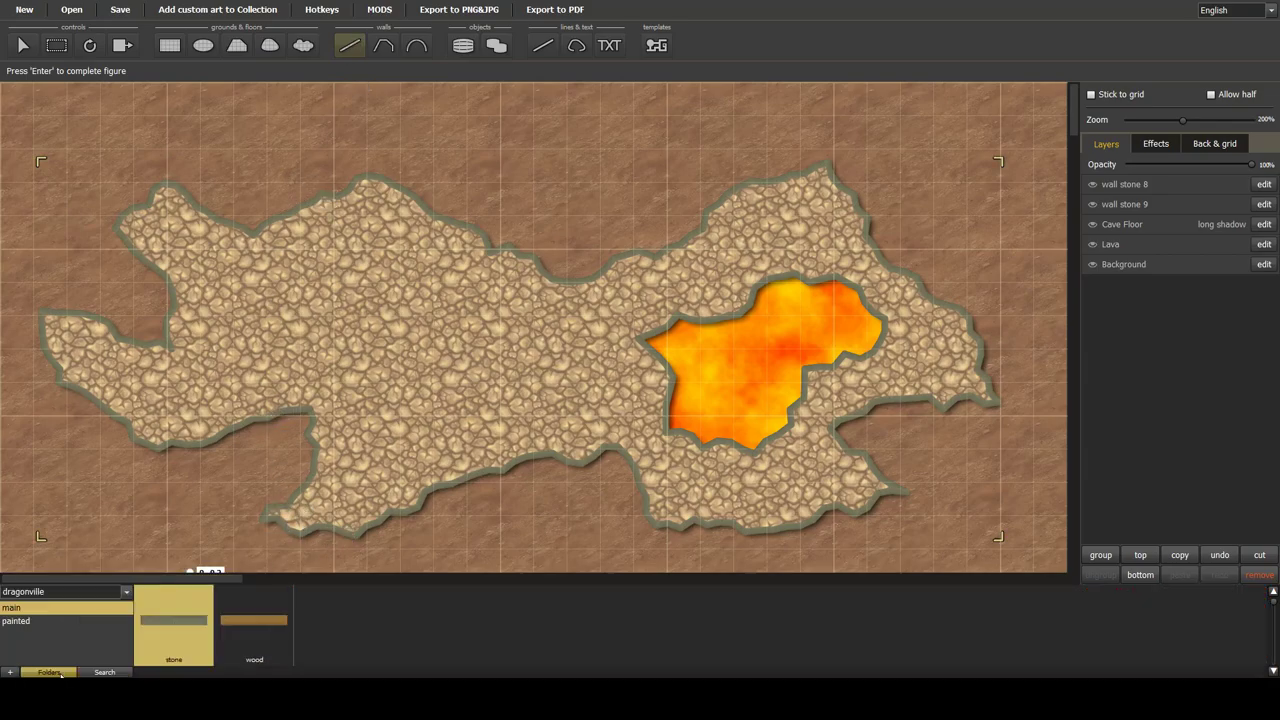
left_click(118, 590)
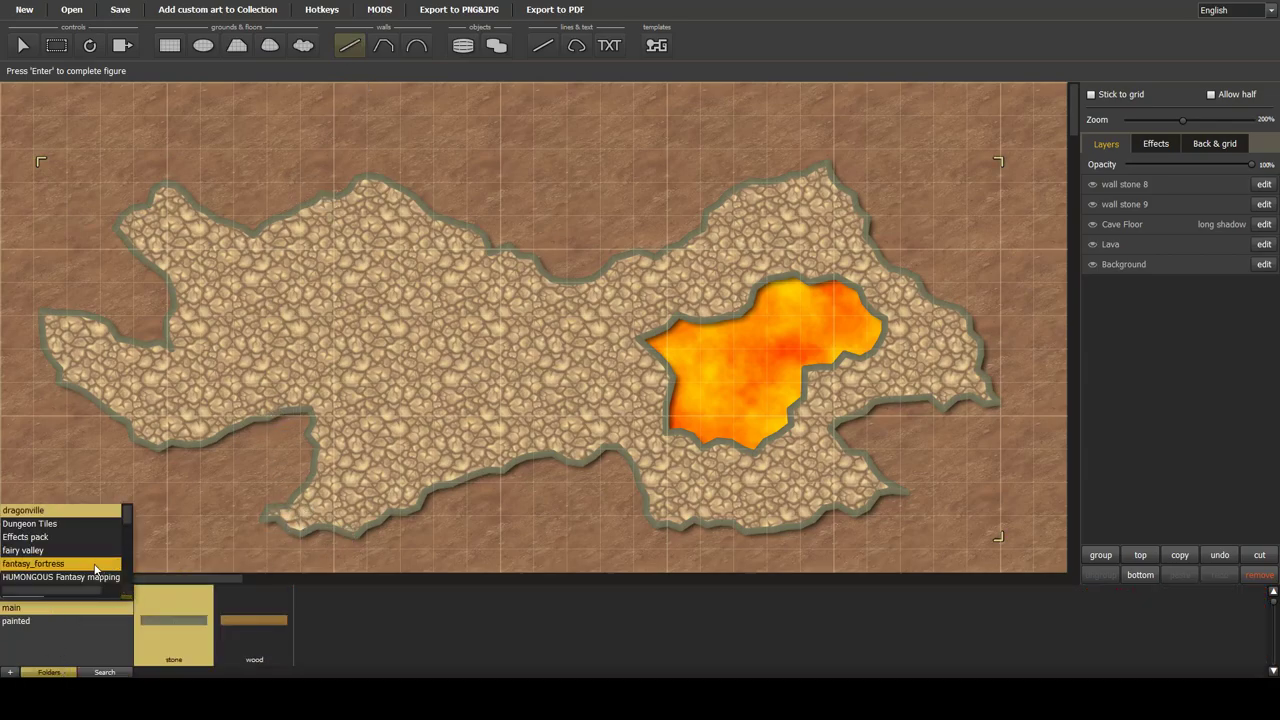
left_click(68, 567)
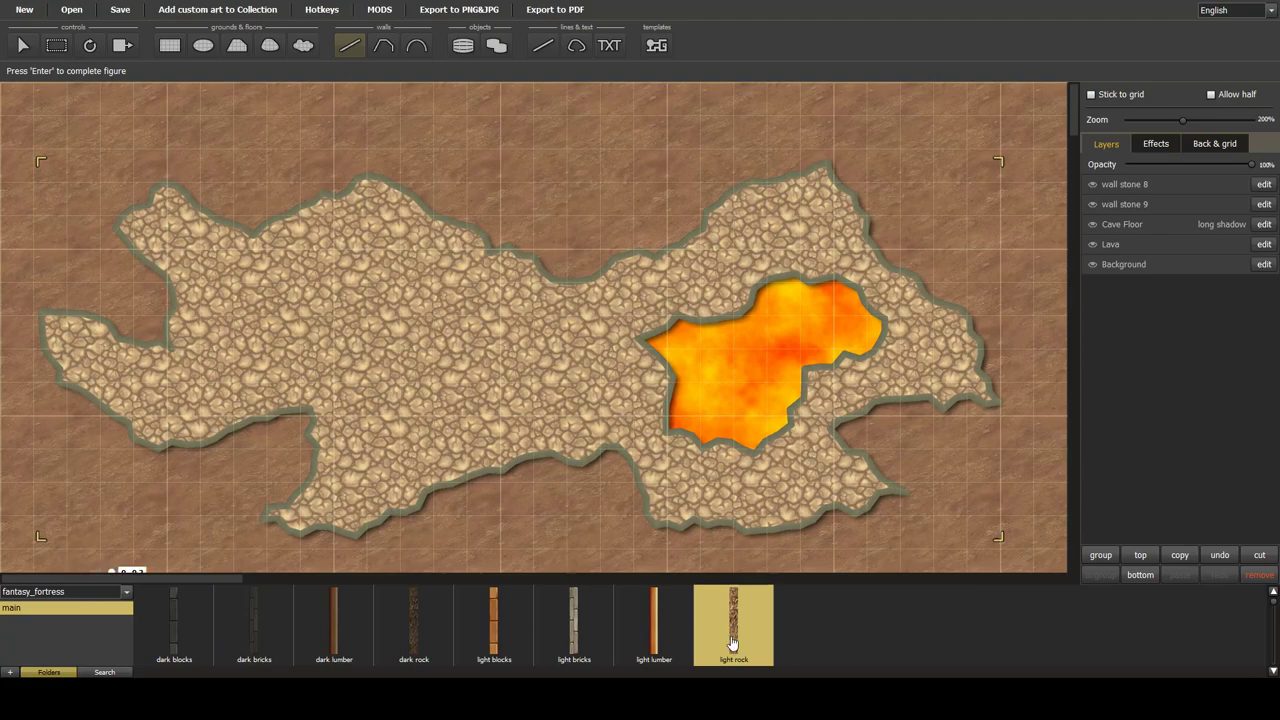
left_click(1118, 204)
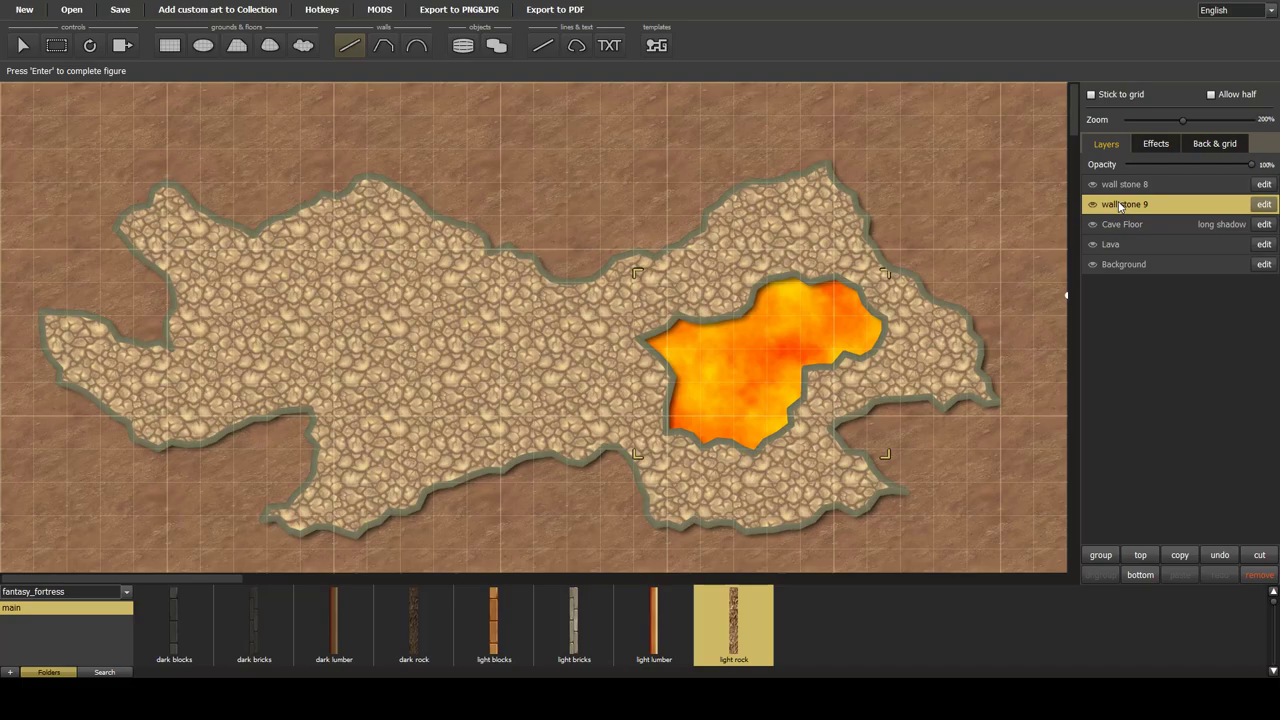
Give wall stone 8 and wall stone 9 the light rock texture and a long shadow
left_click(1125, 186, "shift")
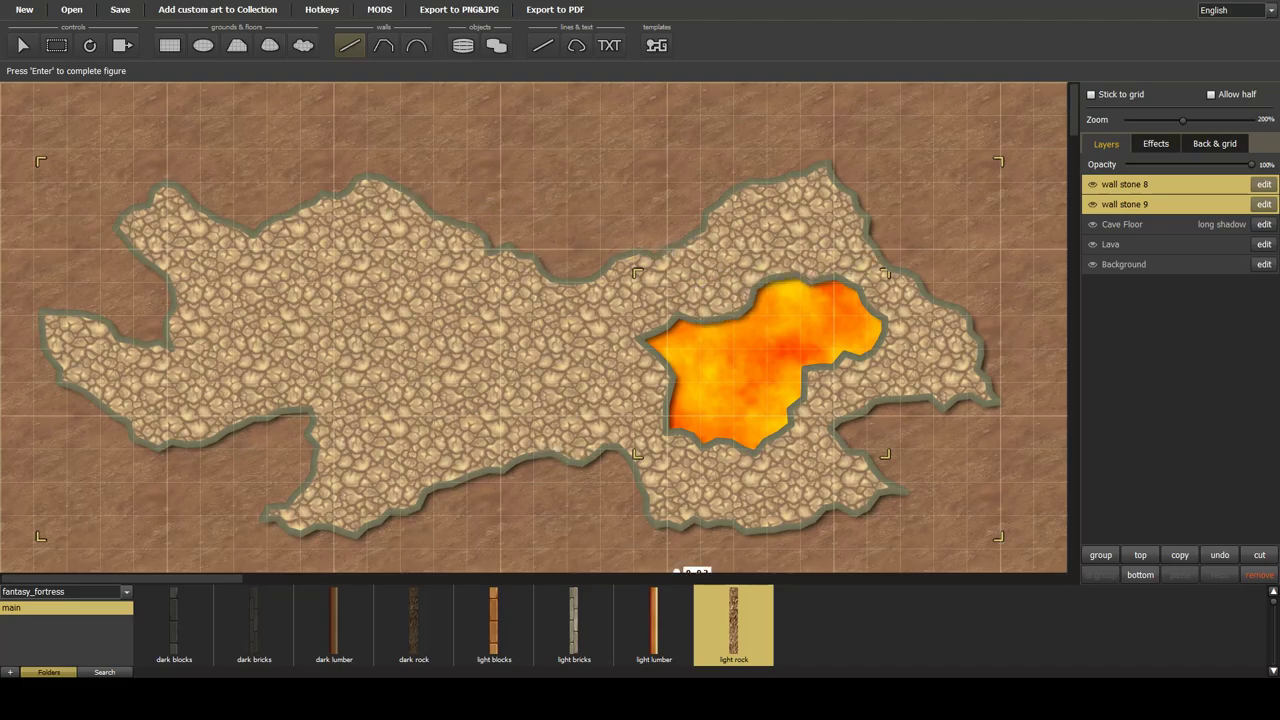
left_click(772, 660)
left_click(1157, 145)
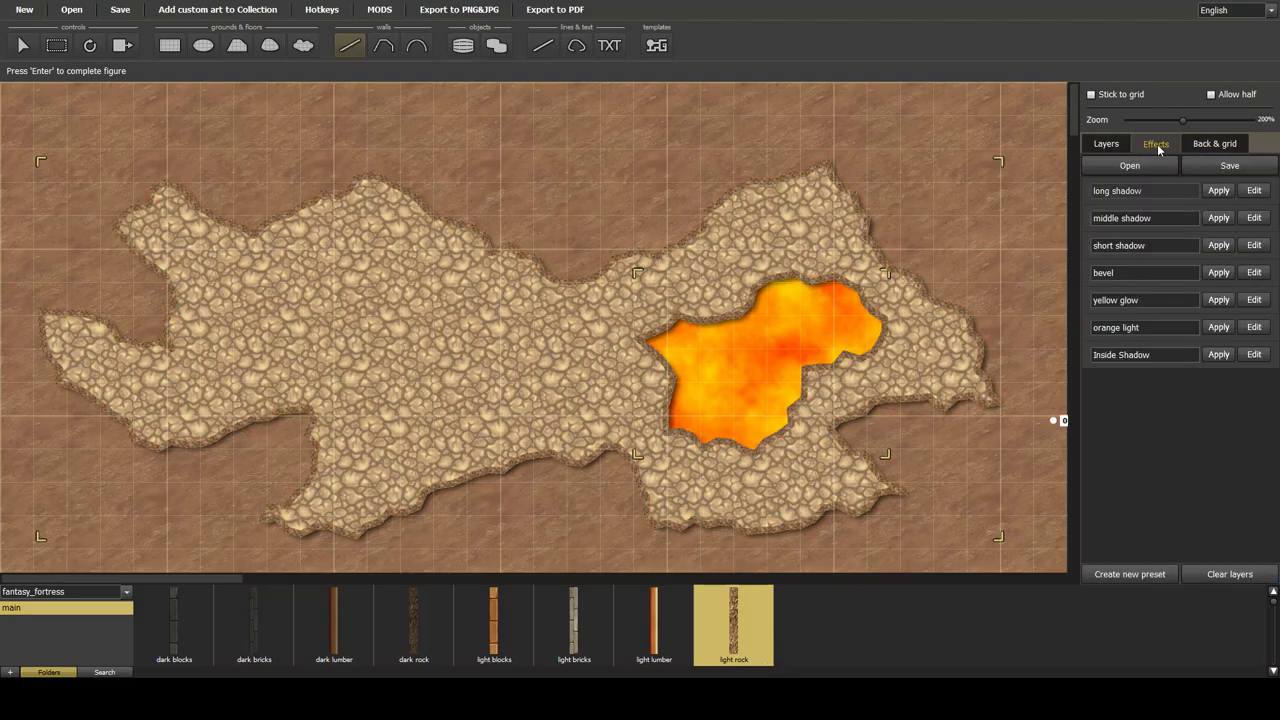
left_click(1219, 190)
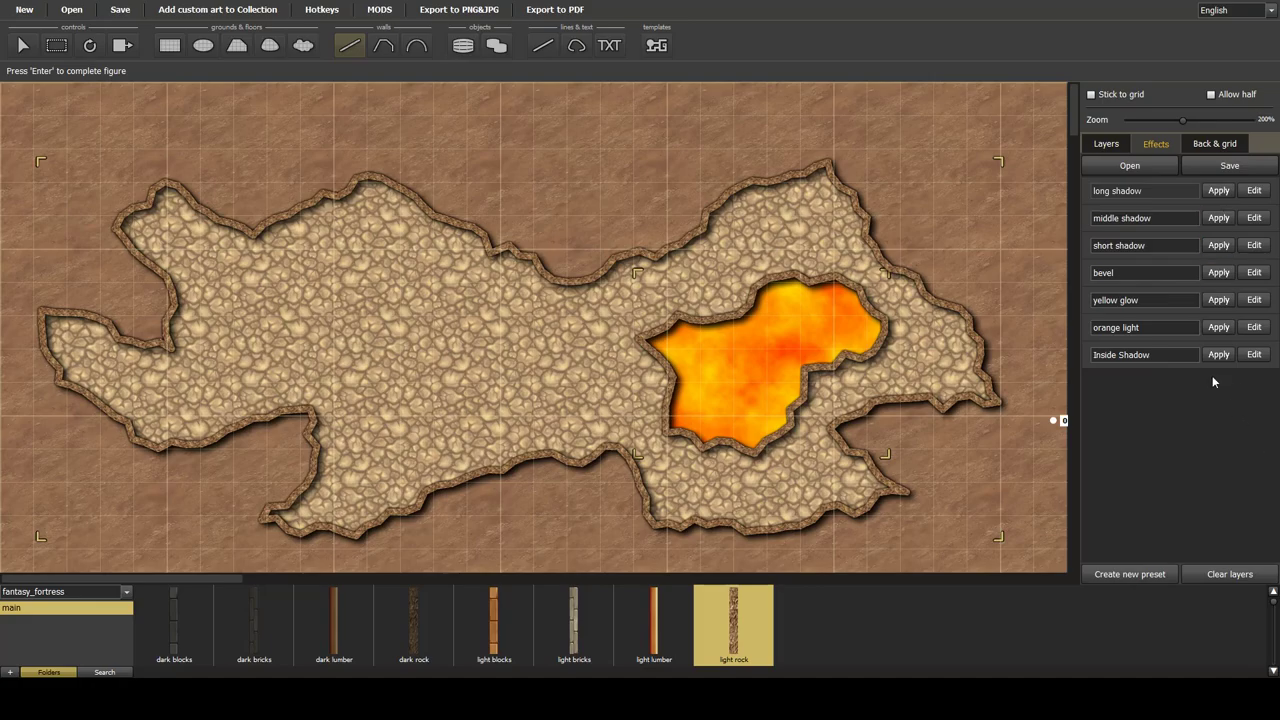
left_click(1104, 143)
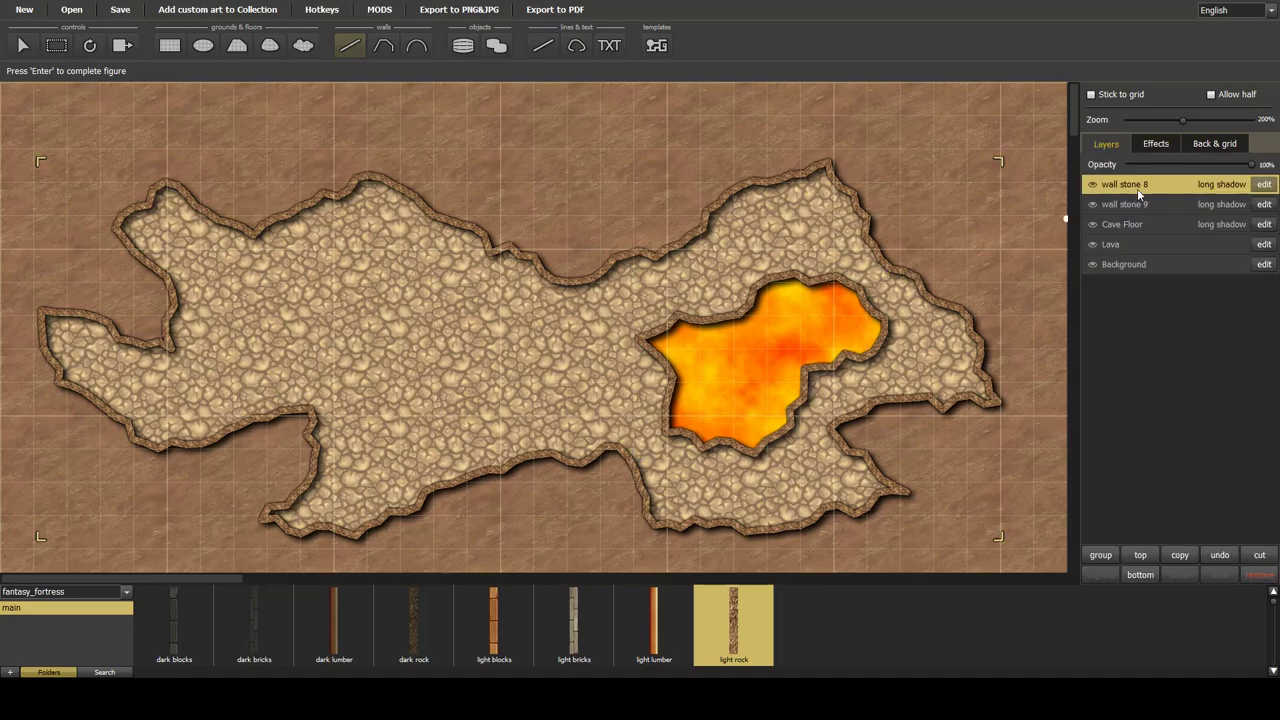
Toggle wall stone 8 and wall stone 9 visibility to find the wall around the lava hole
left_click(1092, 185)
left_click(1092, 185)
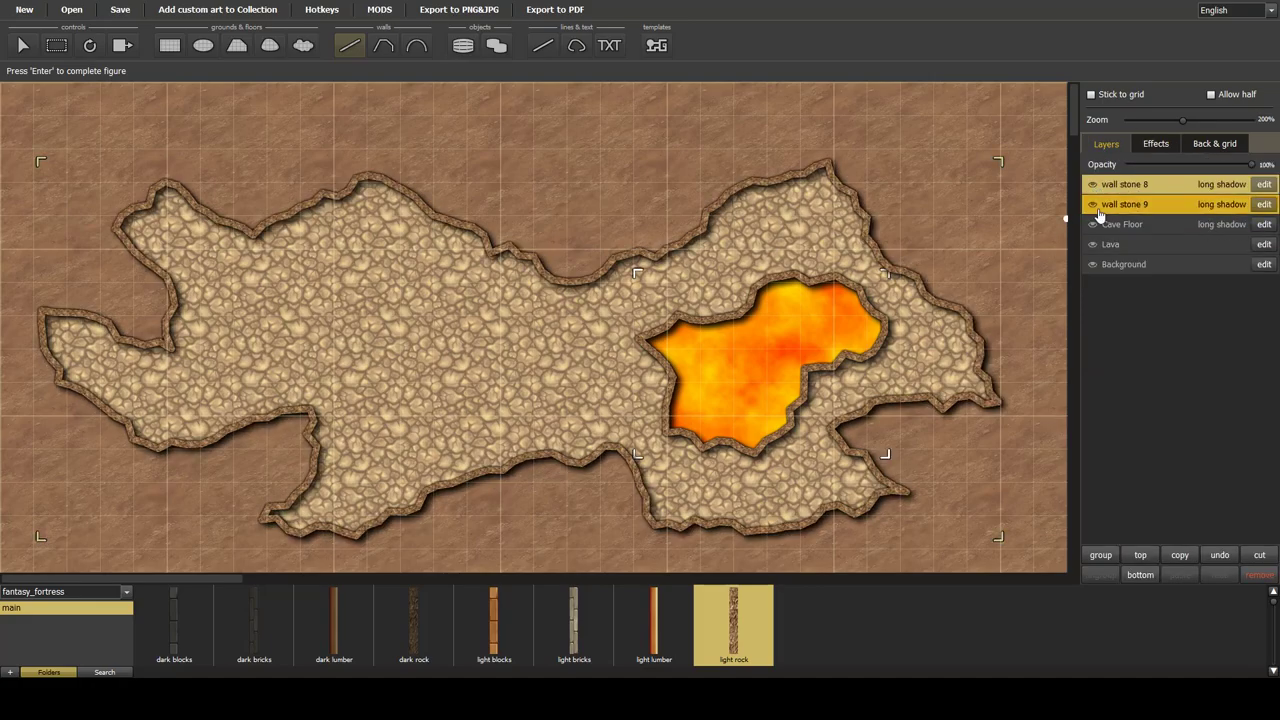
left_click(1093, 205)
left_click(1093, 205)
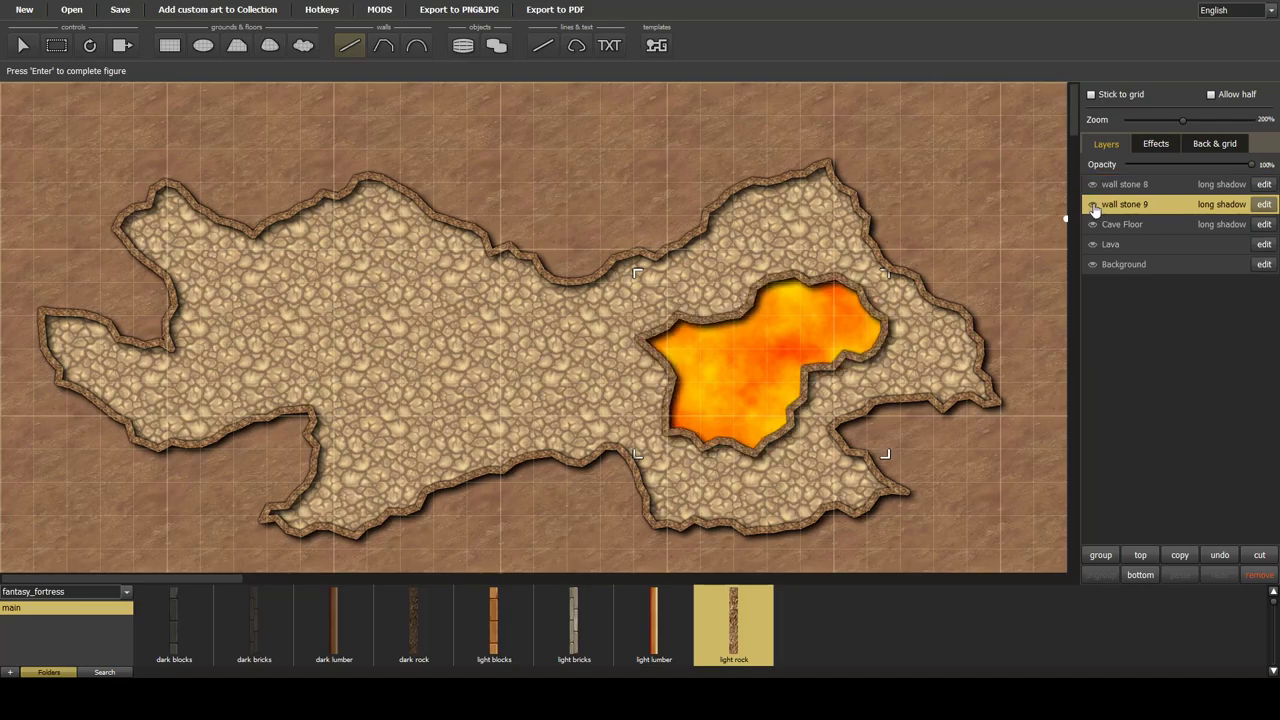
left_click(1093, 205)
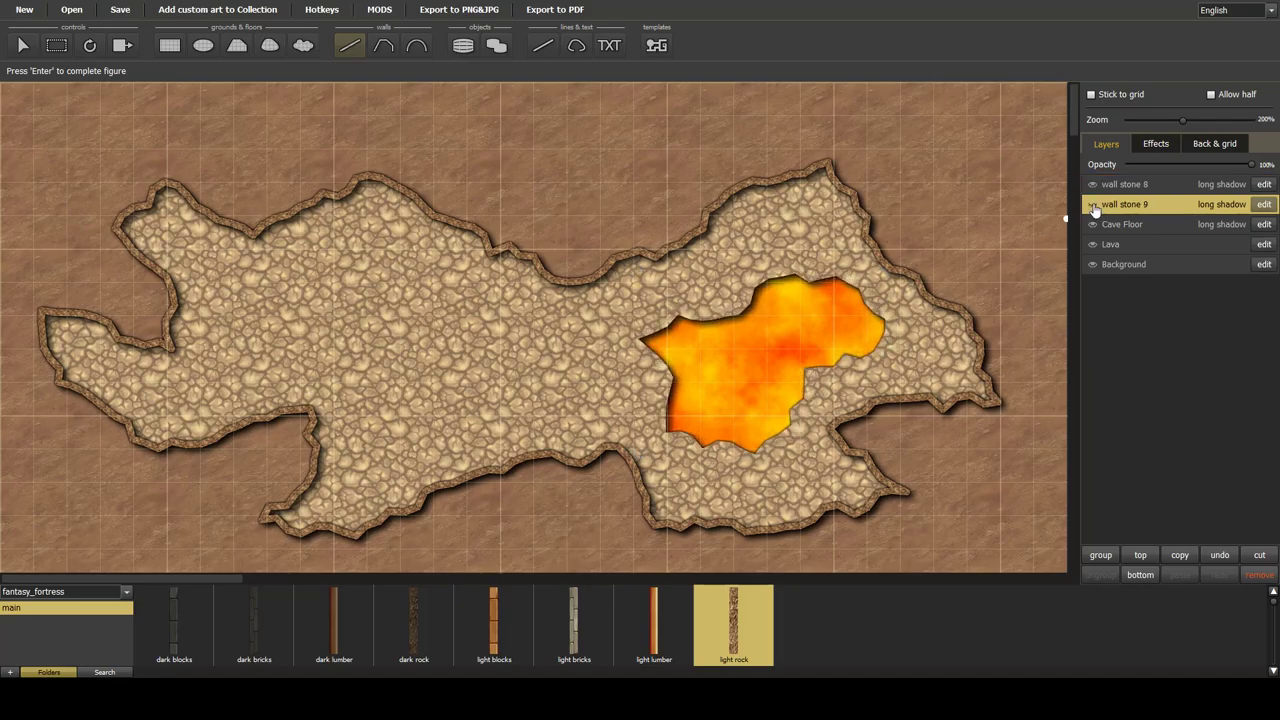
left_click(1093, 205)
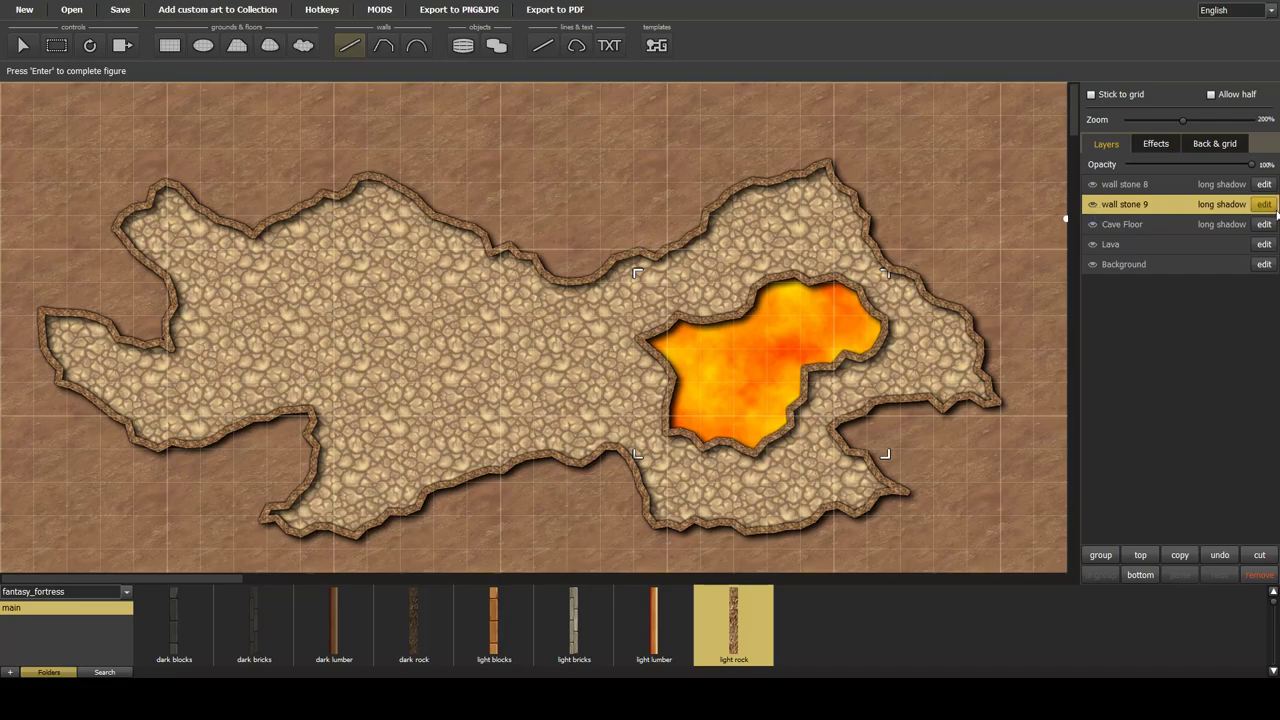
left_click(1251, 576)
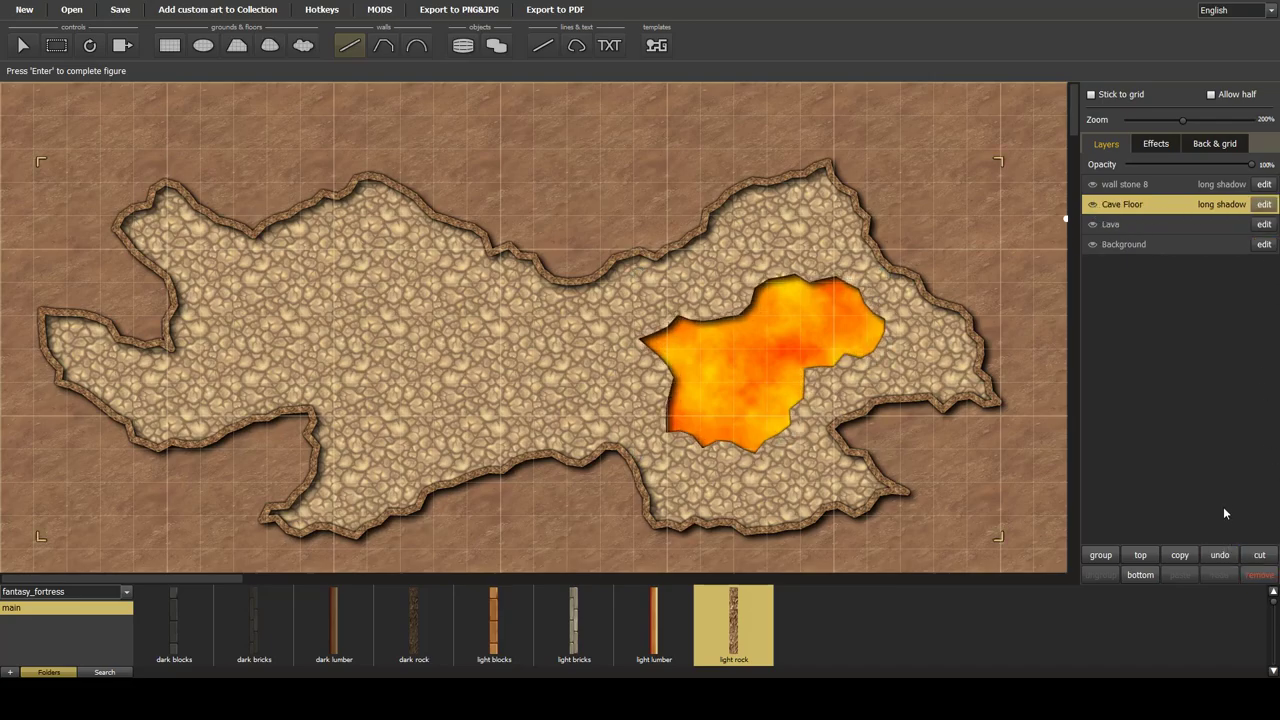